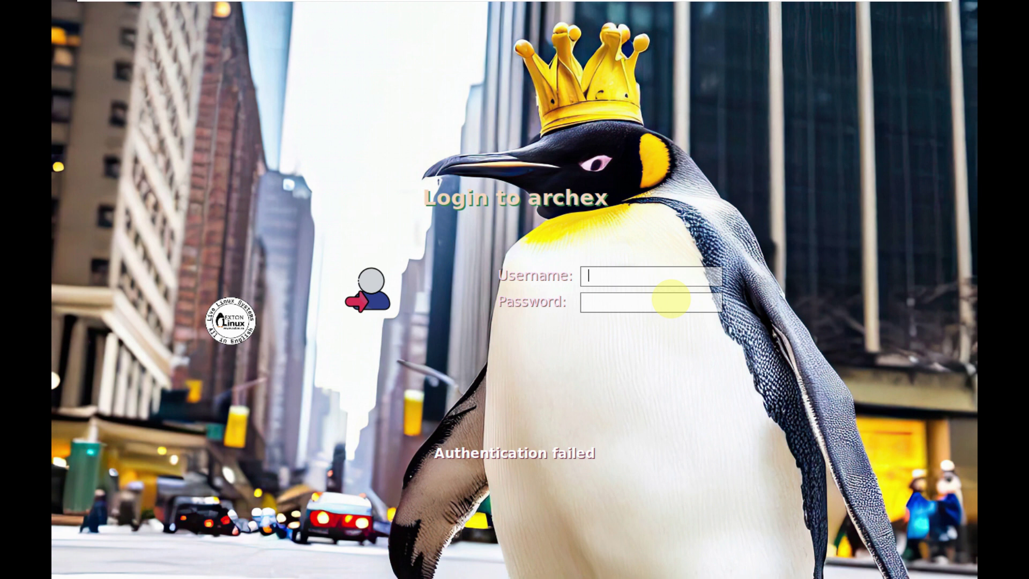
Enter the live-session login password and sign in to reach the LXQt desktop
{"action": "type", "text": "exton"}
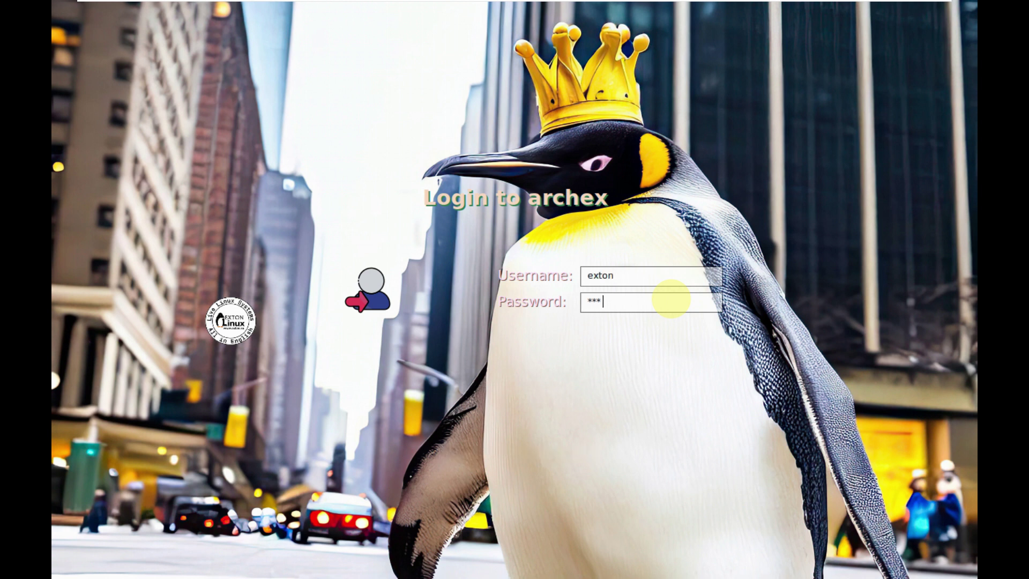
{"action": "key", "text": "Return"}
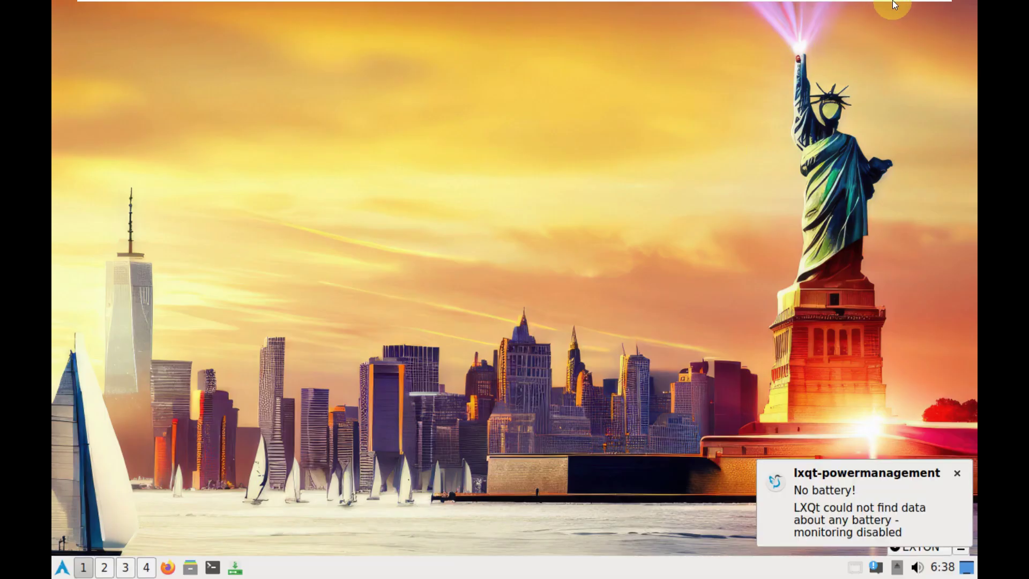
Restore the guest display size, then inspect Monitor settings and its advanced saved settings
{"action": "mouse_move", "coordinate": [879, 16]}
{"action": "left_click", "coordinate": [531, 16]}
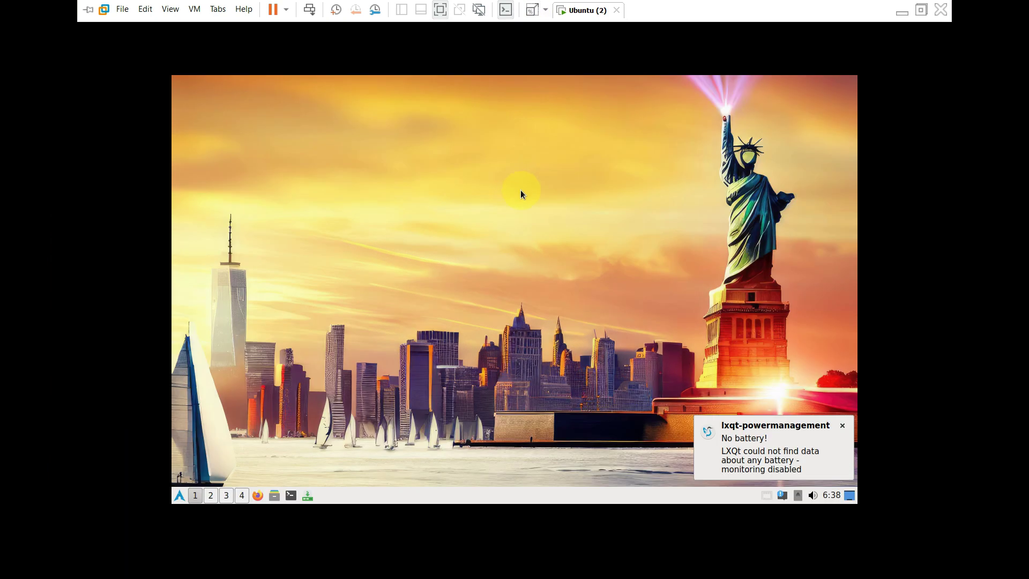
{"action": "left_click", "coordinate": [181, 496]}
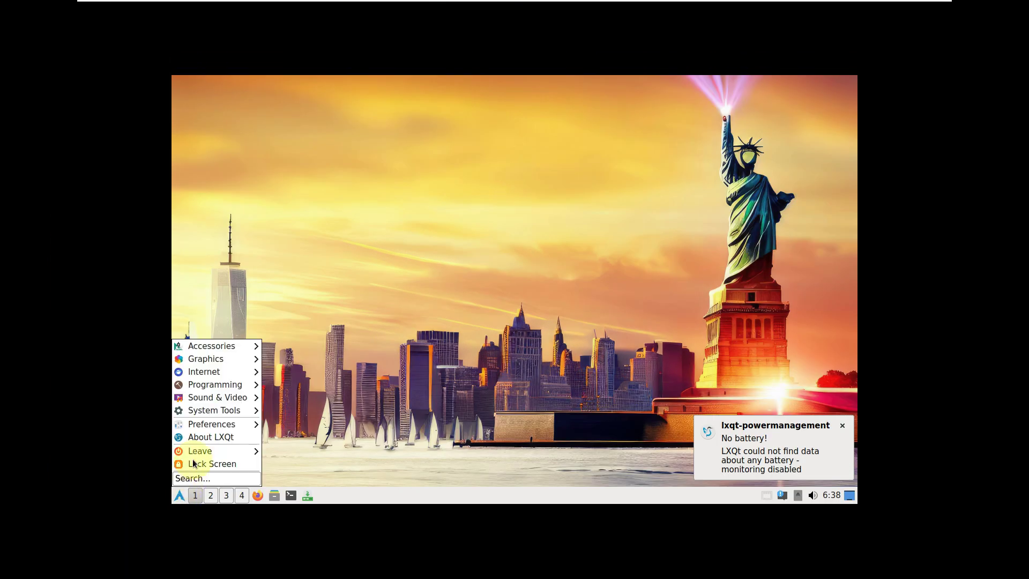
{"action": "mouse_move", "coordinate": [218, 423]}
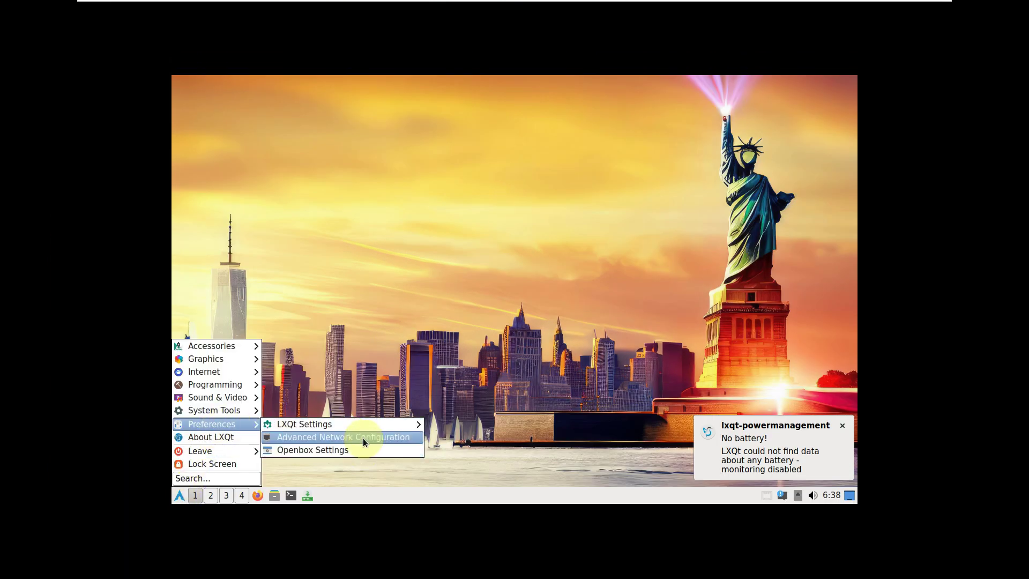
{"action": "mouse_move", "coordinate": [369, 424]}
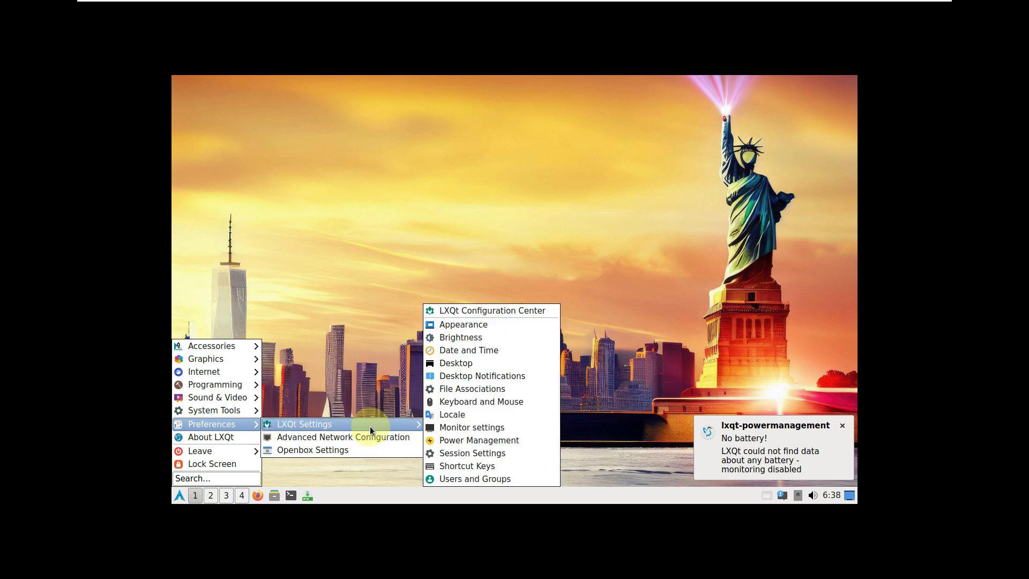
{"action": "left_click", "coordinate": [486, 426]}
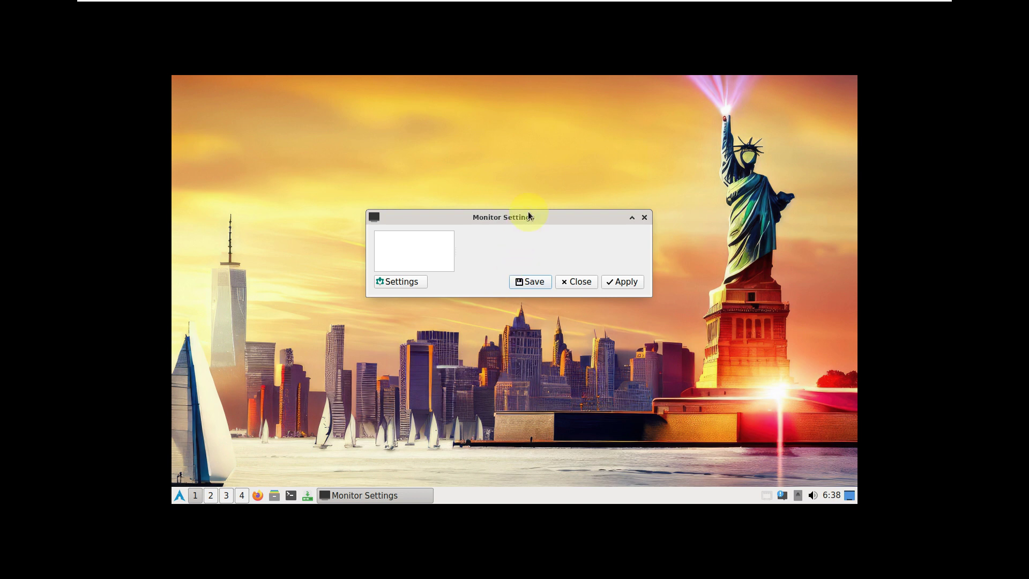
{"action": "left_click_drag", "start_coordinate": [528, 213], "coordinate": [541, 183]}
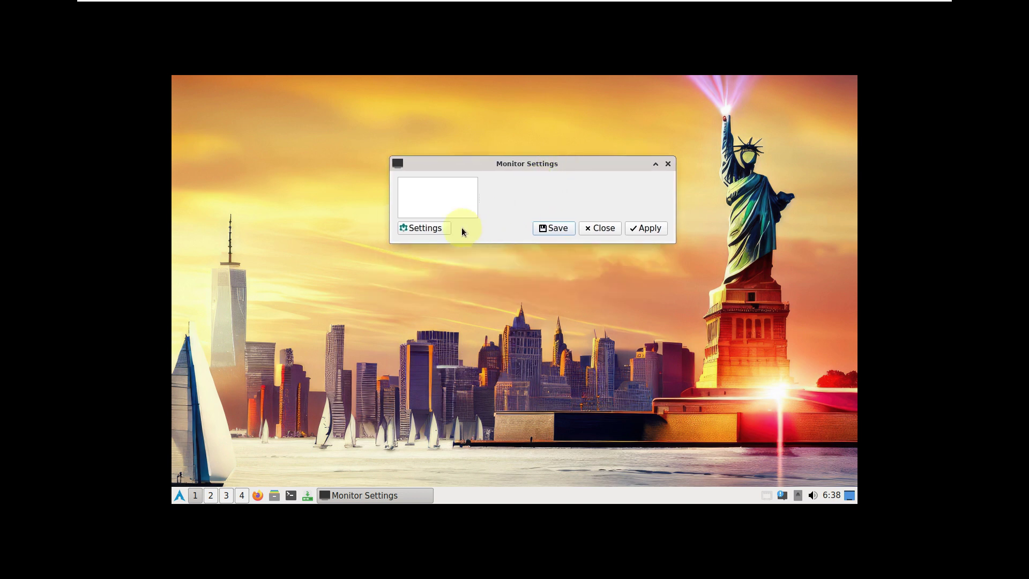
{"action": "left_click", "coordinate": [434, 229]}
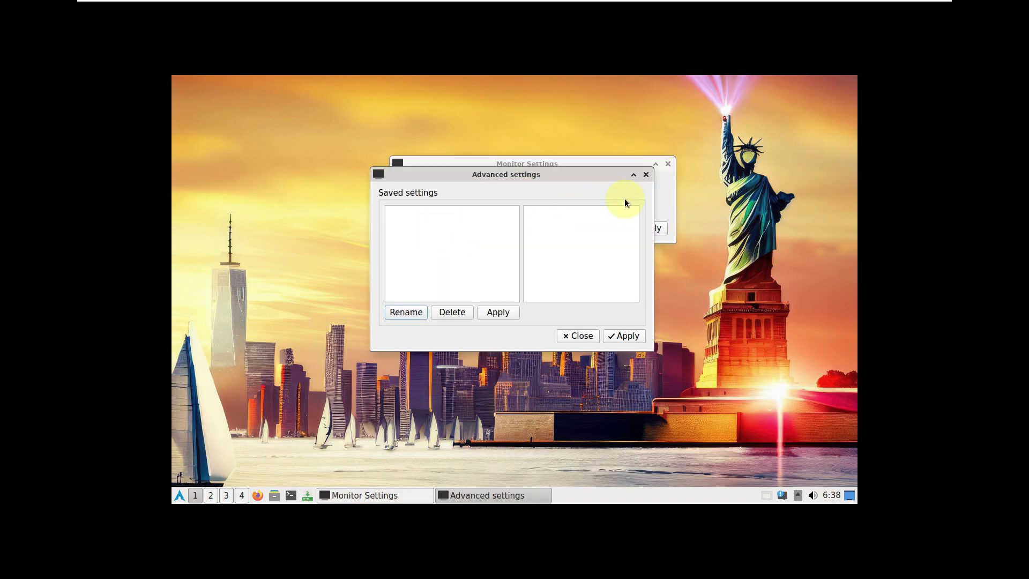
{"action": "left_click", "coordinate": [646, 175]}
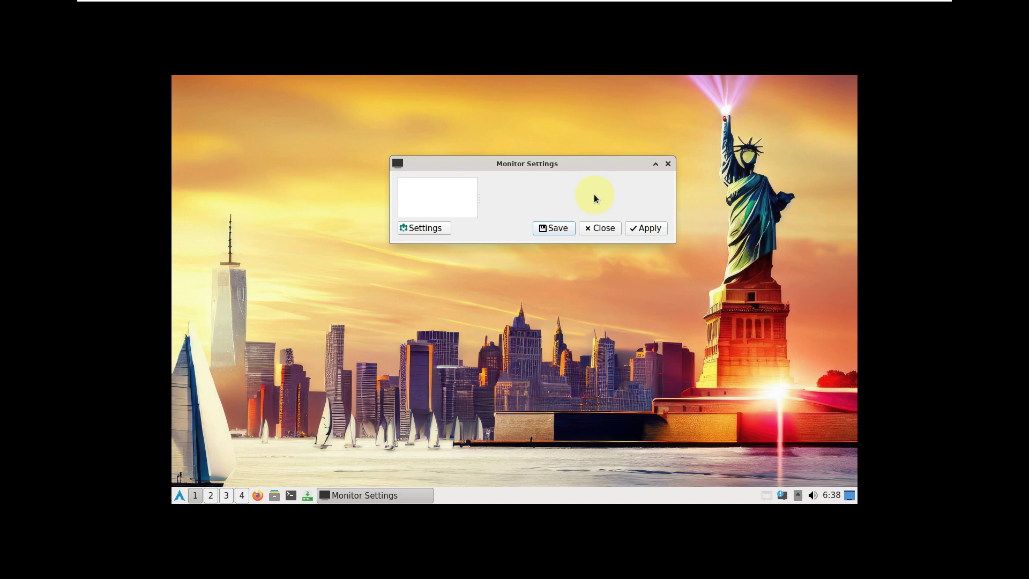
{"action": "left_click", "coordinate": [602, 227]}
Stretch the guest display to fill the screen and view the About LXQt information
{"action": "mouse_move", "coordinate": [872, 4]}
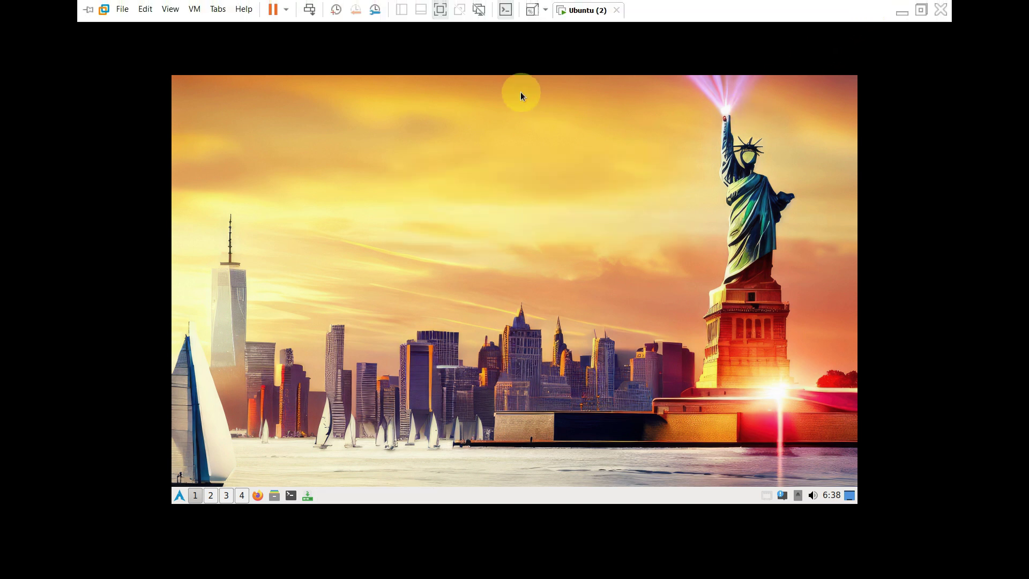
{"action": "left_click", "coordinate": [545, 9]}
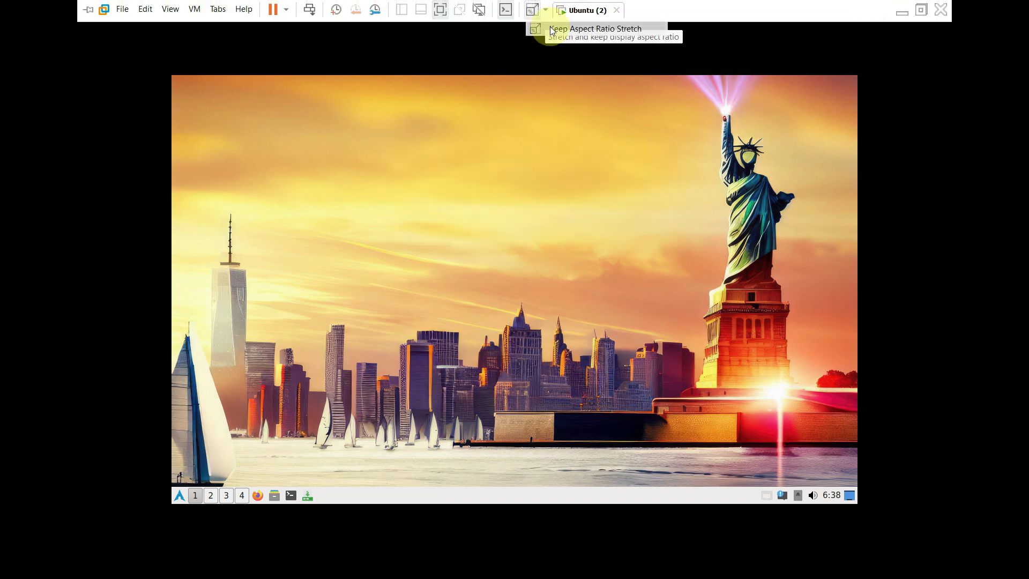
{"action": "left_click", "coordinate": [552, 29]}
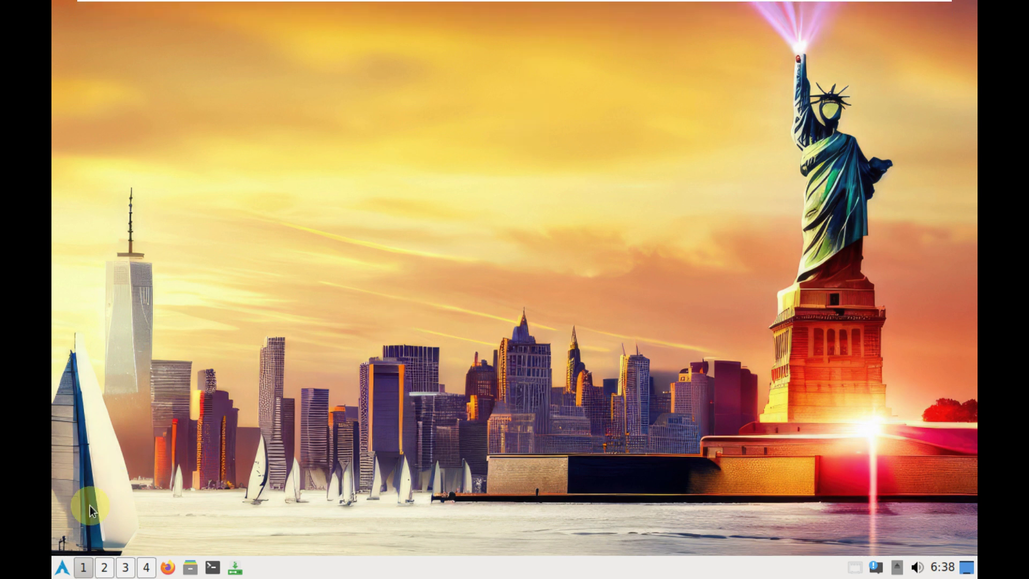
{"action": "left_click", "coordinate": [62, 567]}
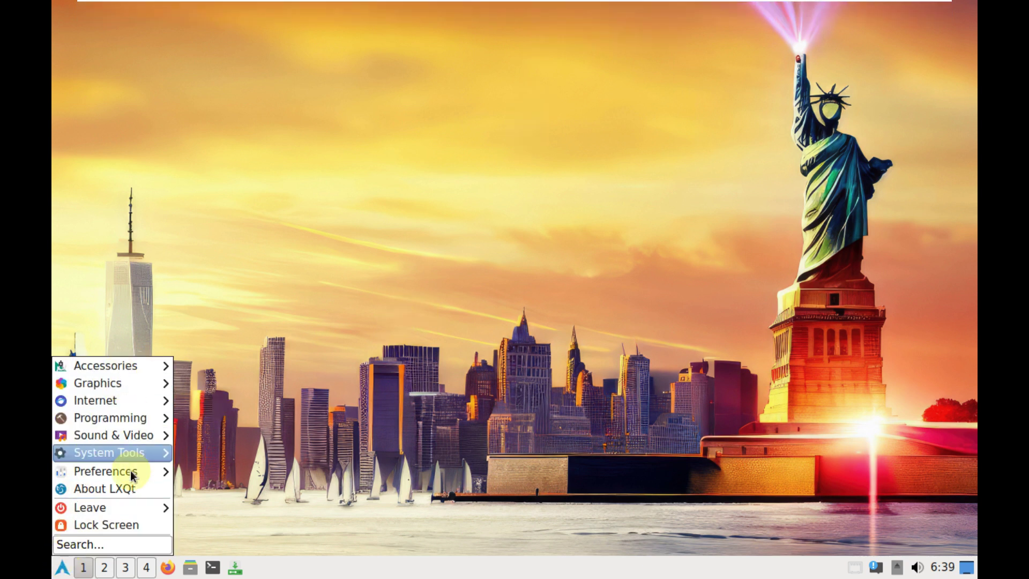
{"action": "left_click", "coordinate": [129, 488]}
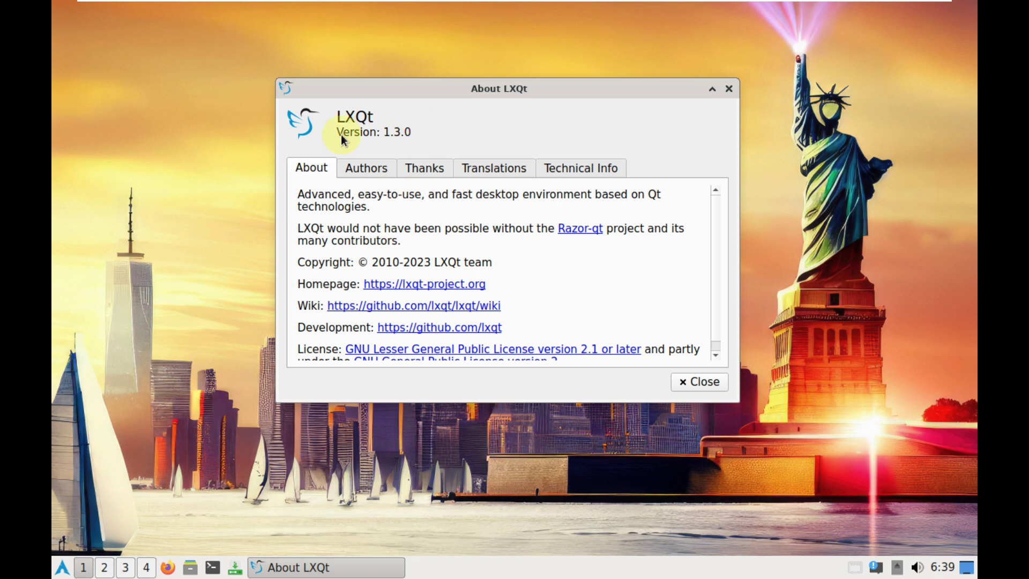
{"action": "left_click", "coordinate": [685, 381]}
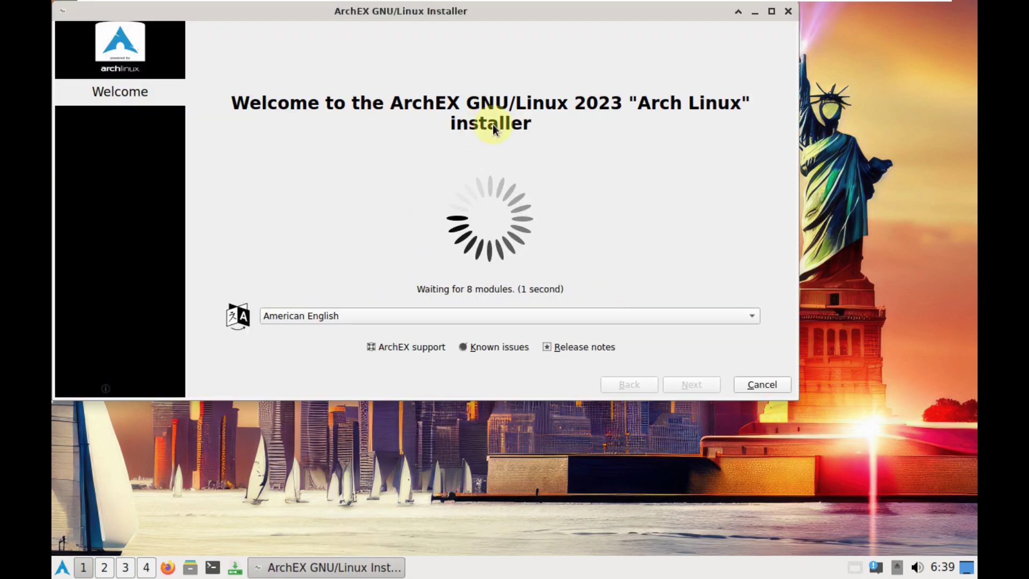
View the About Calamares box, keep American English, and continue to the location step
{"action": "left_click", "coordinate": [133, 386]}
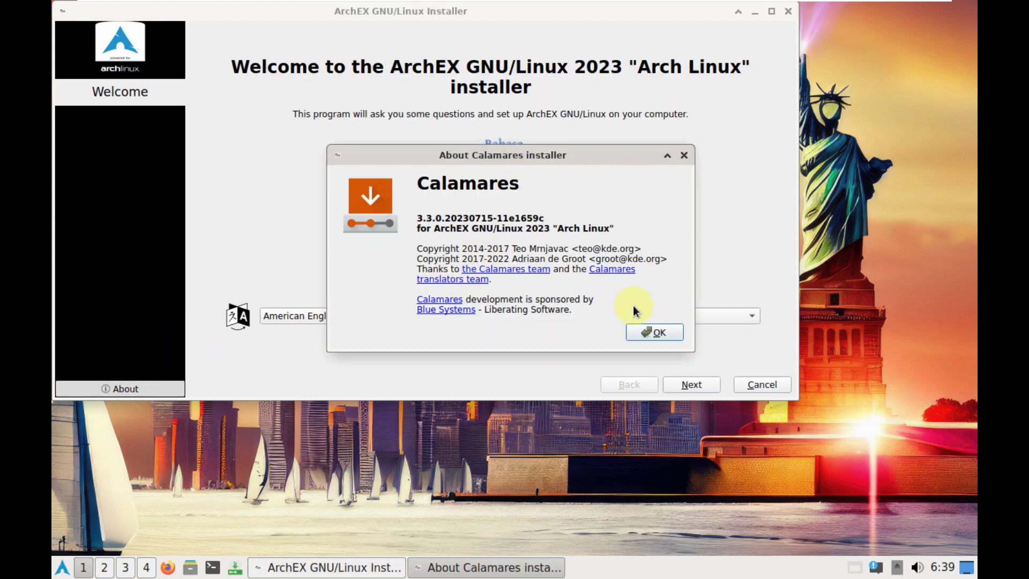
{"action": "left_click", "coordinate": [652, 332]}
{"action": "left_click", "coordinate": [600, 316]}
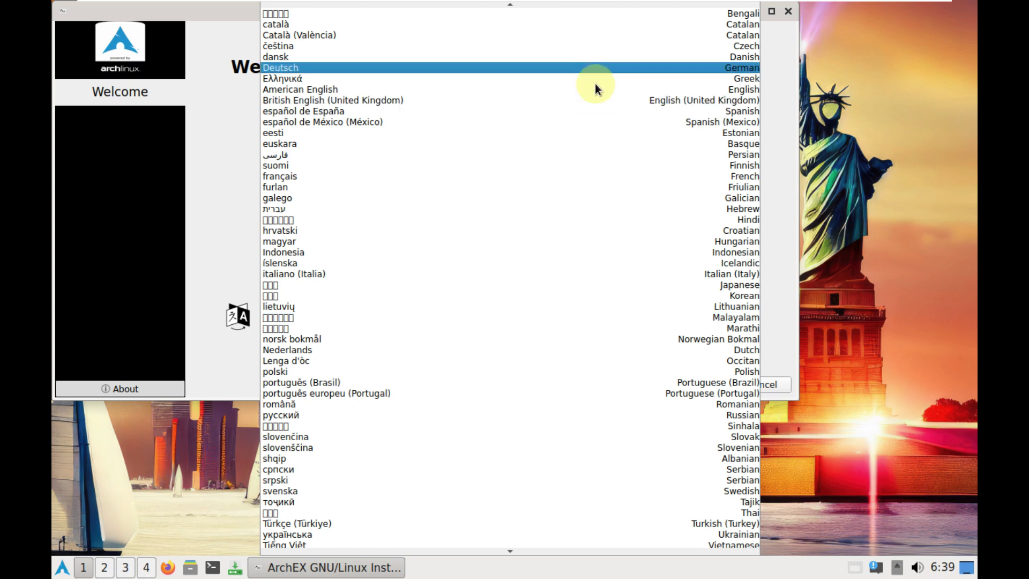
{"action": "left_click", "coordinate": [214, 203]}
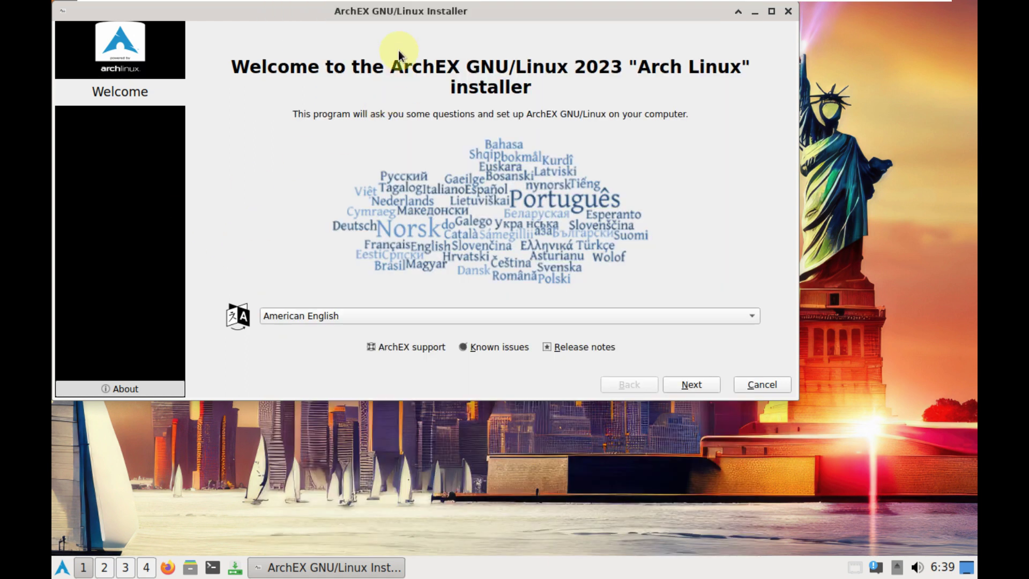
{"action": "left_click_drag", "start_coordinate": [397, 14], "coordinate": [497, 70]}
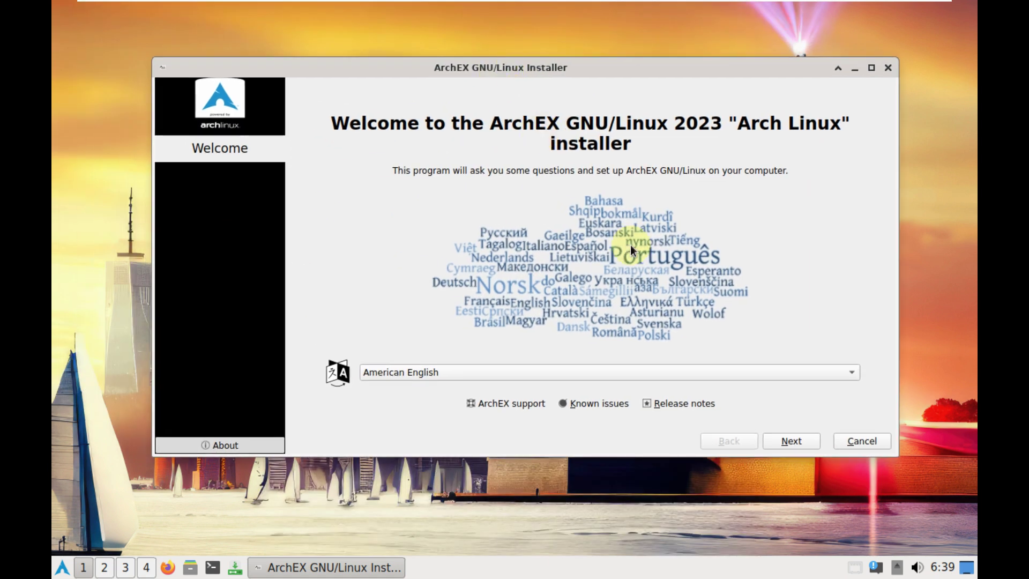
{"action": "left_click", "coordinate": [791, 440]}
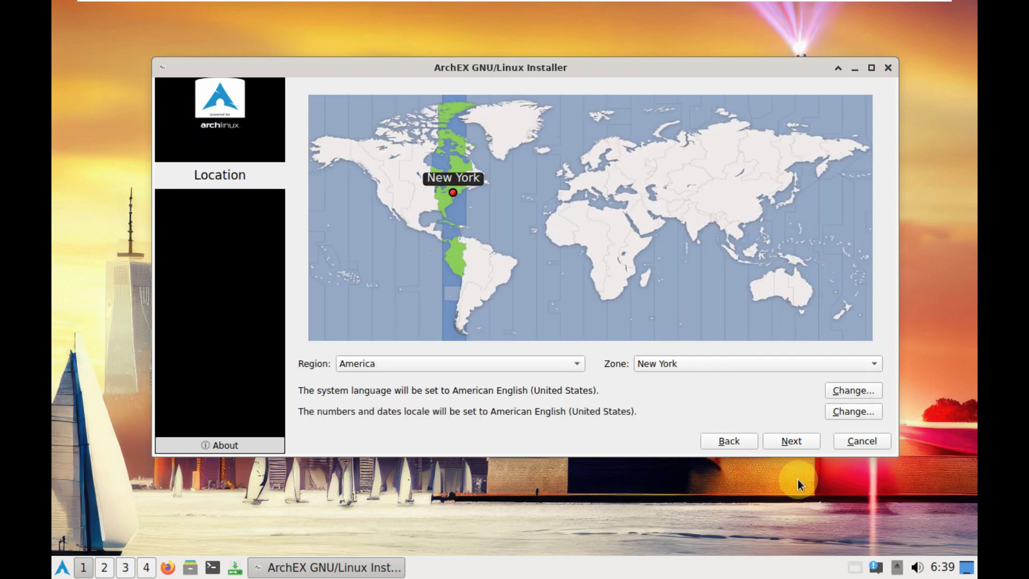
Set the time zone to America / Los Angeles and continue
{"action": "left_click", "coordinate": [375, 202]}
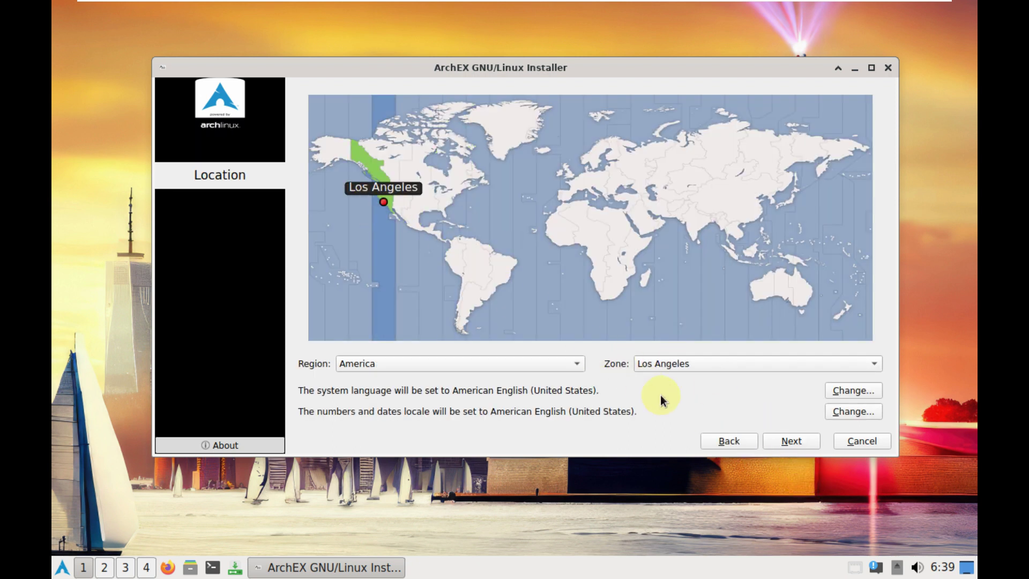
{"action": "left_click", "coordinate": [572, 364]}
{"action": "left_click", "coordinate": [659, 428]}
{"action": "left_click", "coordinate": [697, 367]}
{"action": "scroll", "coordinate": [691, 268], "scroll_direction": "down", "scroll_amount": 1}
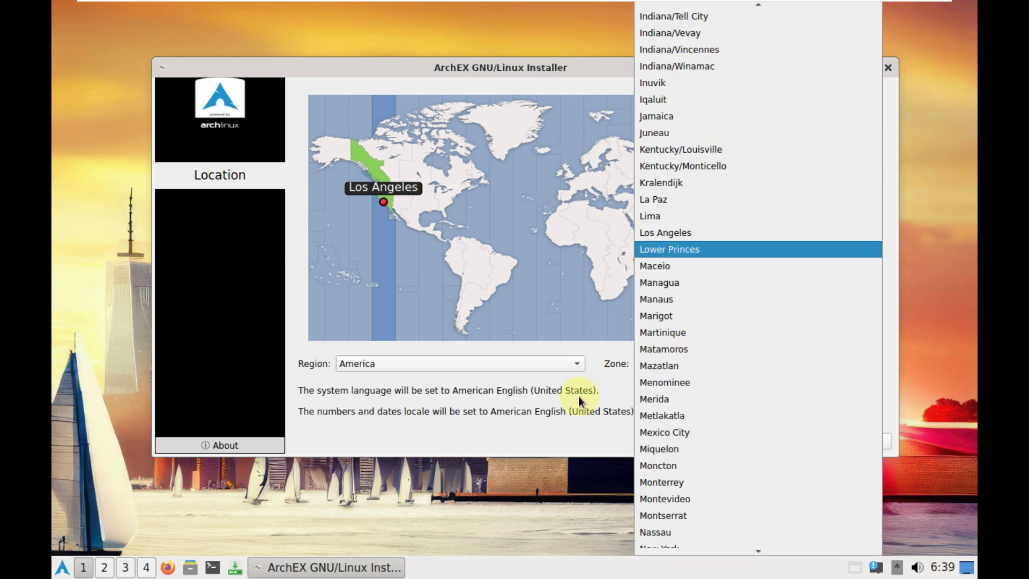
{"action": "left_click", "coordinate": [577, 397]}
{"action": "left_click", "coordinate": [795, 441]}
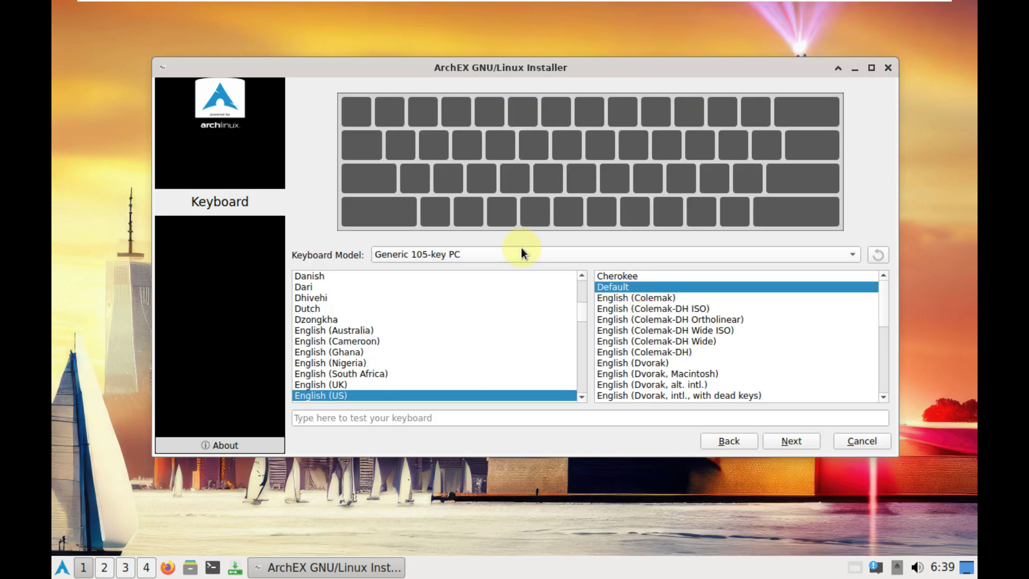
Keep the Generic 105-key PC keyboard model and move on to partitioning
{"action": "left_click", "coordinate": [521, 248]}
{"action": "scroll", "coordinate": [514, 242], "scroll_direction": "up", "scroll_amount": 2}
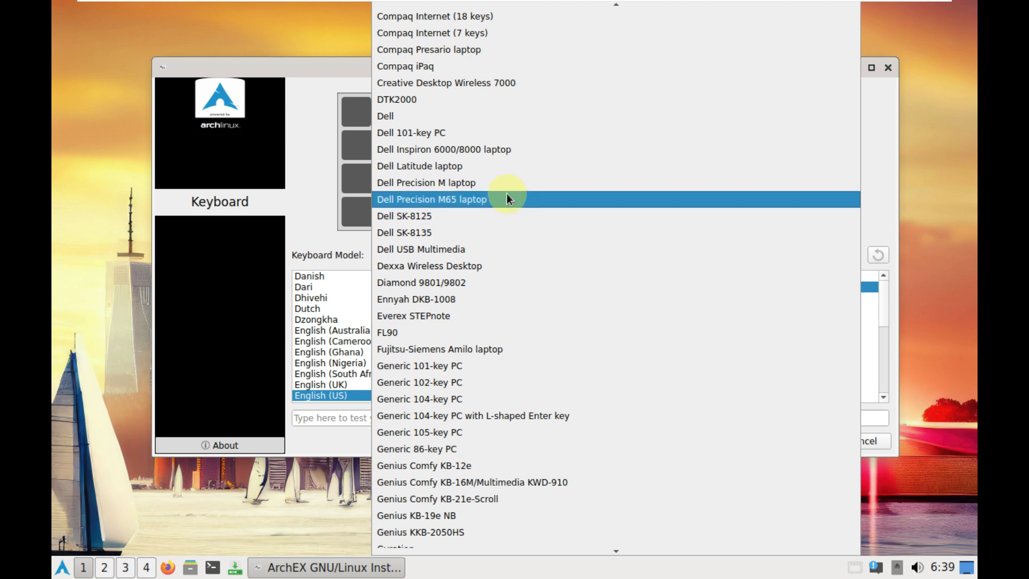
{"action": "left_click", "coordinate": [324, 208]}
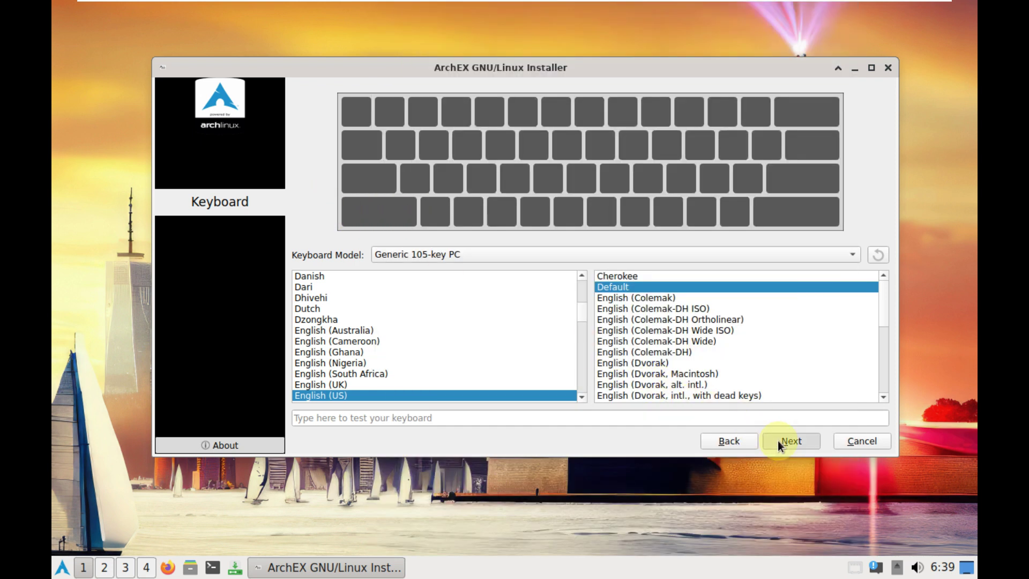
{"action": "left_click", "coordinate": [789, 441]}
{"action": "left_click", "coordinate": [417, 171]}
Erase the disk as ext4 with no swap, no encryption, and the boot loader on the MBR
{"action": "left_click", "coordinate": [633, 185]}
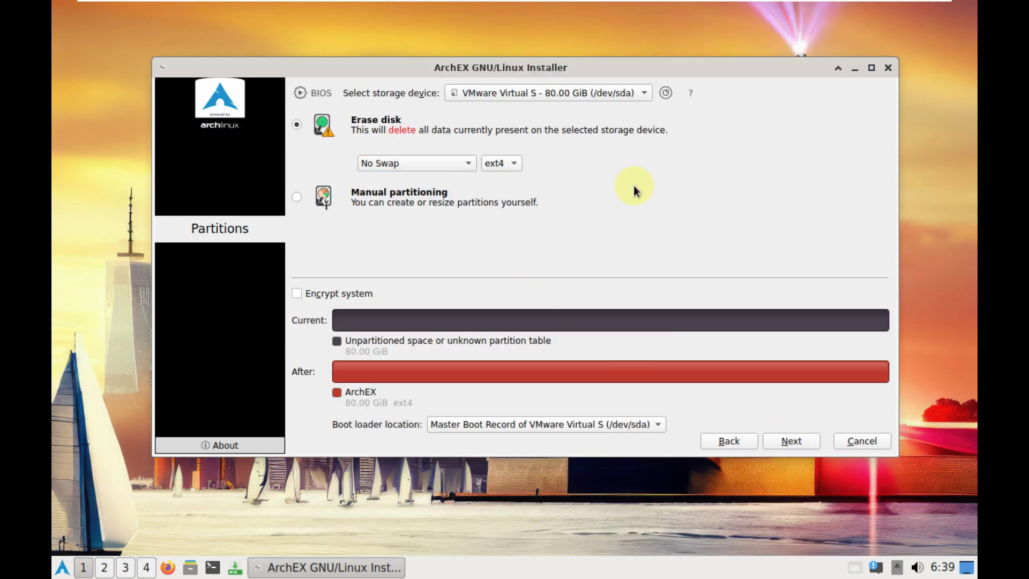
{"action": "left_click", "coordinate": [515, 161]}
{"action": "left_click", "coordinate": [638, 163]}
{"action": "left_click", "coordinate": [359, 293]}
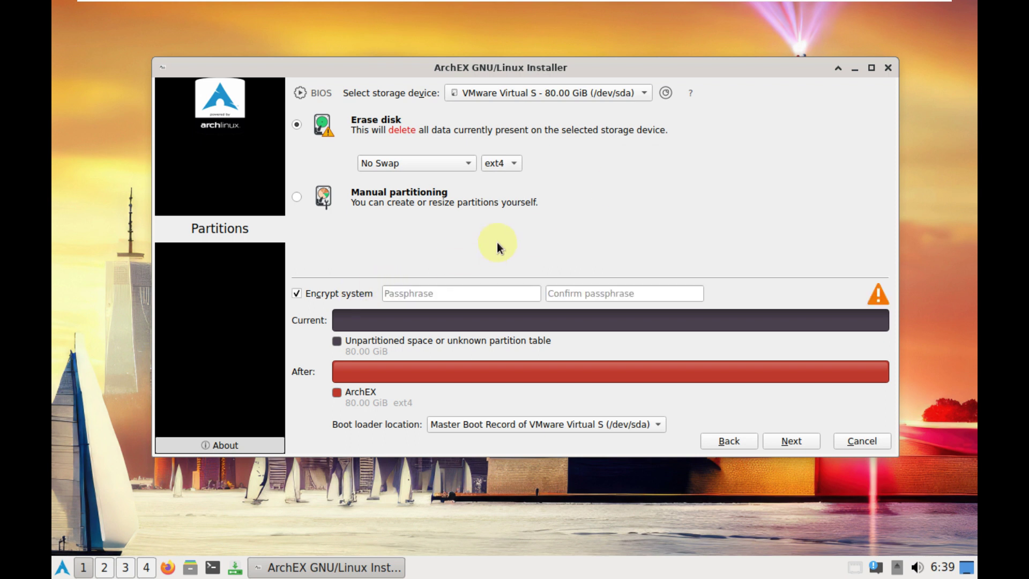
{"action": "key", "text": "space"}
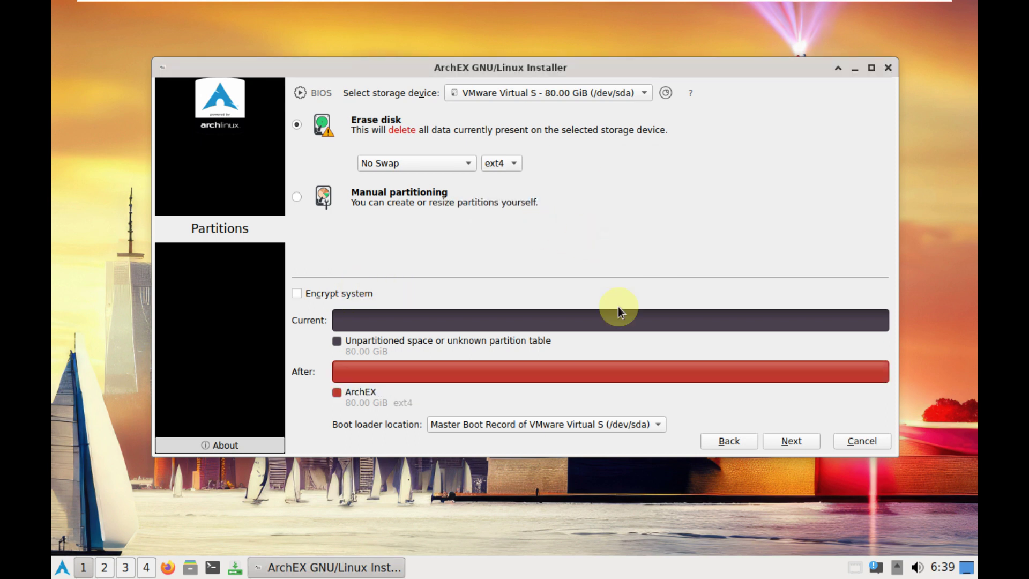
{"action": "left_click", "coordinate": [593, 423]}
{"action": "left_click", "coordinate": [621, 253]}
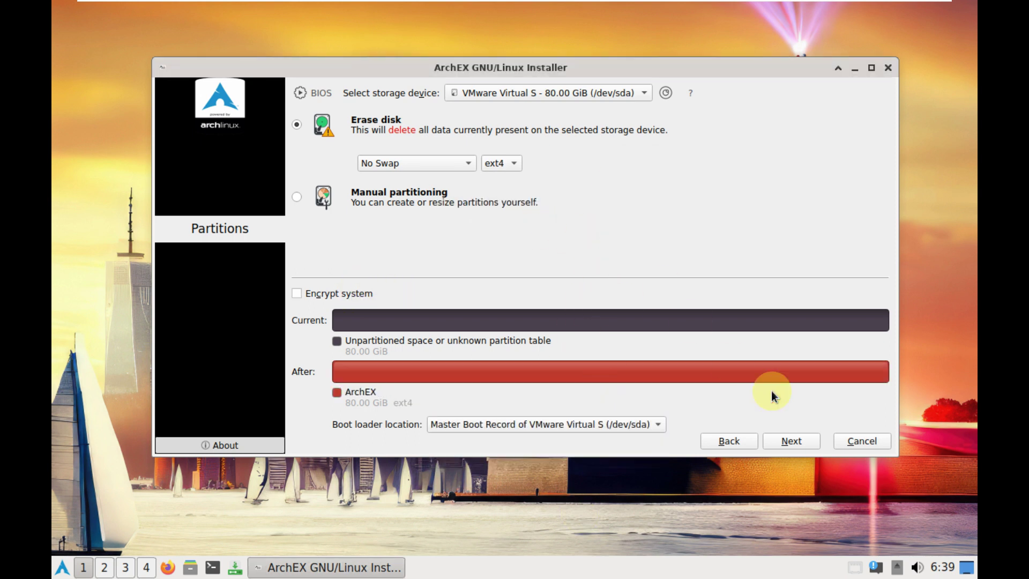
{"action": "left_click", "coordinate": [798, 443]}
Enable auto-login, enter the user's name, trim the computer name, and set a matching password
{"action": "left_click", "coordinate": [351, 261]}
{"action": "left_click", "coordinate": [354, 280]}
{"action": "left_click", "coordinate": [342, 114]}
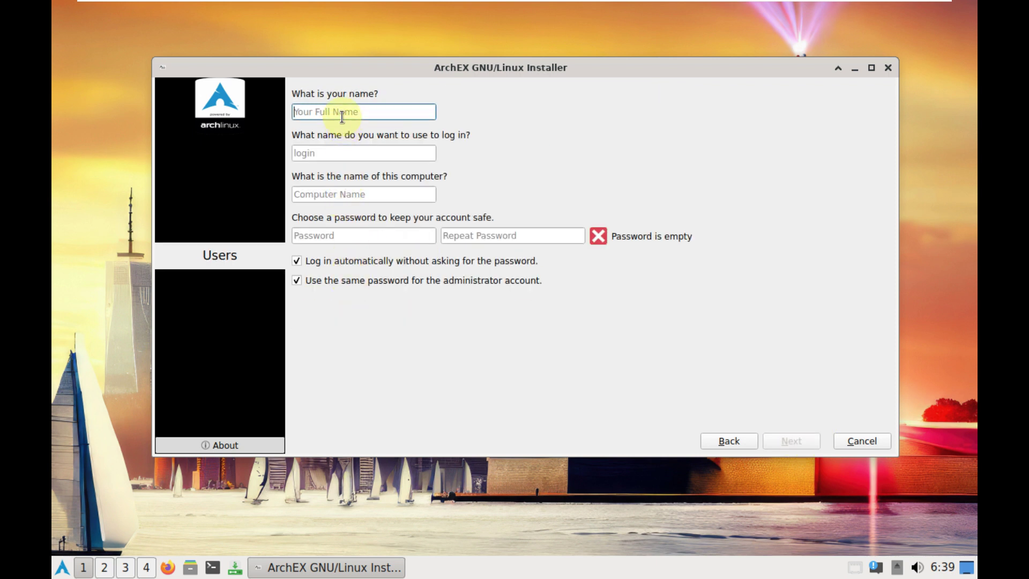
{"action": "type", "text": "runboxing"}
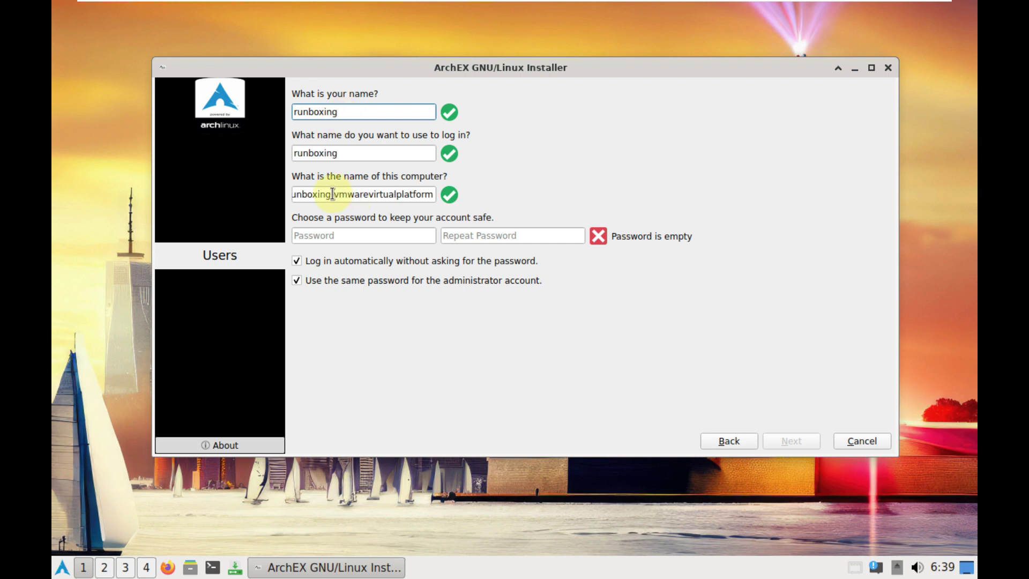
{"action": "left_click_drag", "start_coordinate": [332, 194], "coordinate": [501, 207]}
{"action": "key", "text": "BackSpace"}
{"action": "left_click", "coordinate": [417, 242]}
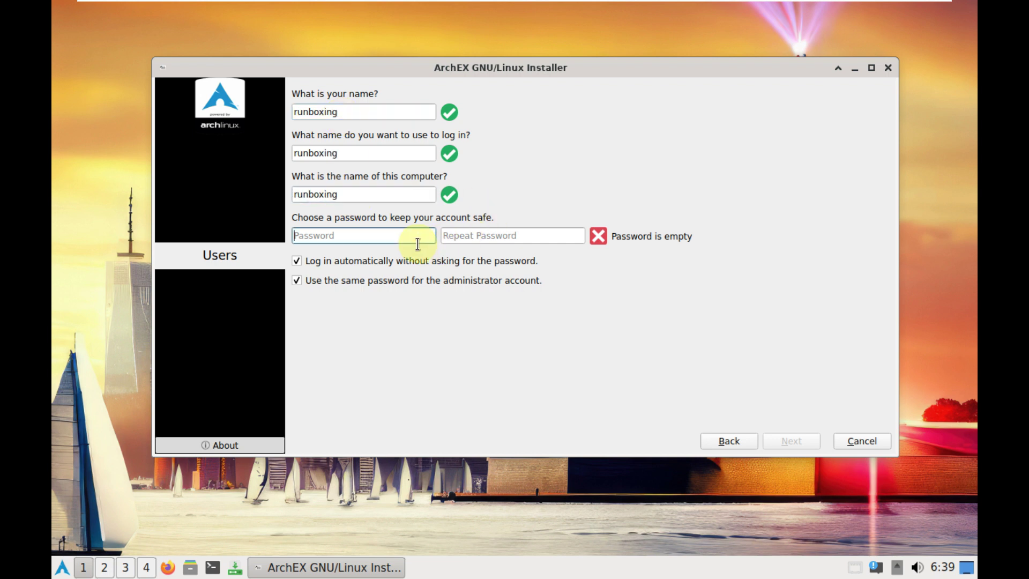
{"action": "type", "text": "ru●●●"}
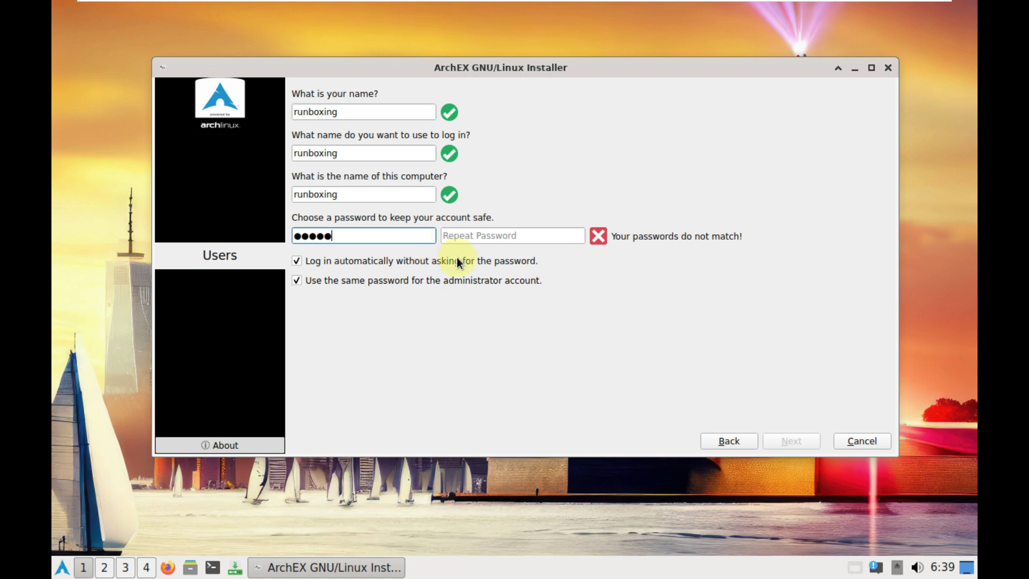
{"action": "left_click", "coordinate": [494, 239]}
{"action": "type", "text": "●●●"}
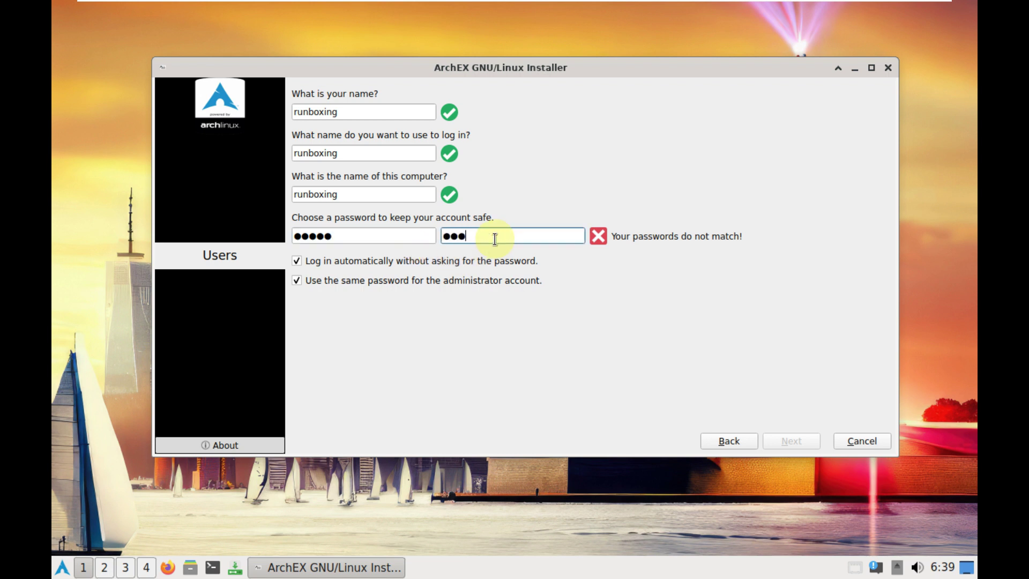
{"action": "type", "text": "●●"}
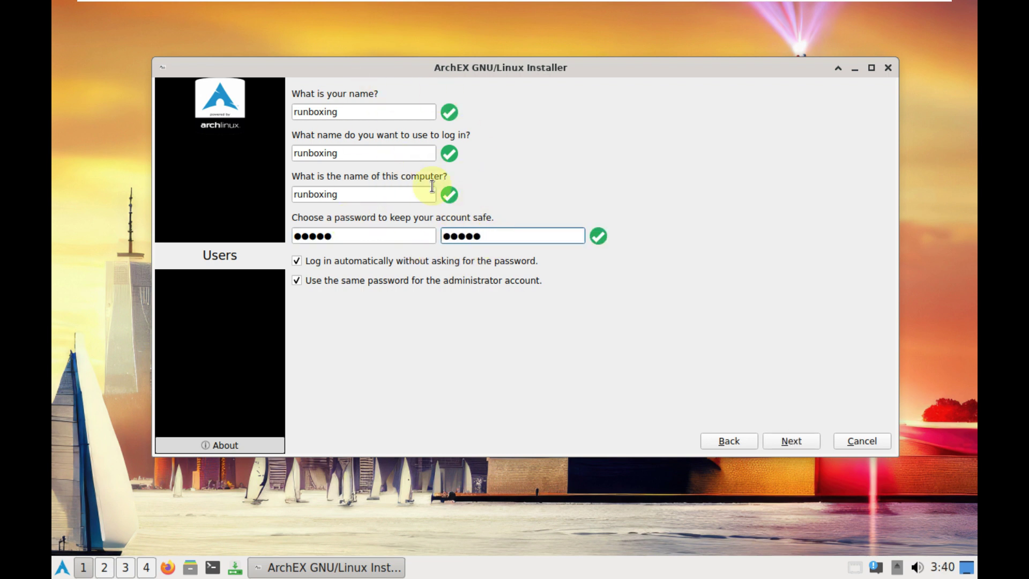
{"action": "left_click", "coordinate": [797, 438]}
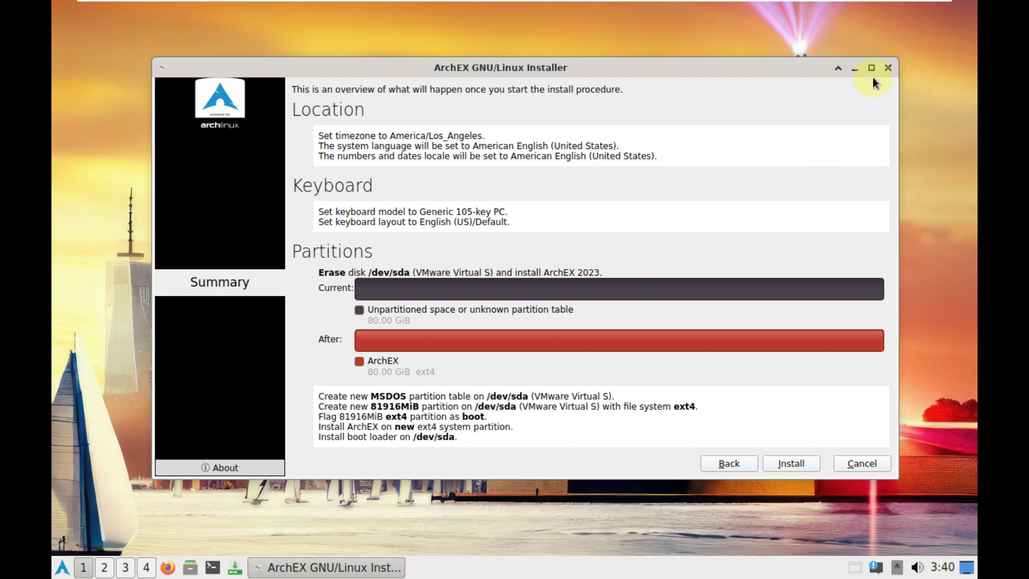
Cancel the installation, close Calamares, and browse the application menu's submenus
{"action": "left_click", "coordinate": [887, 67]}
{"action": "left_click", "coordinate": [572, 270]}
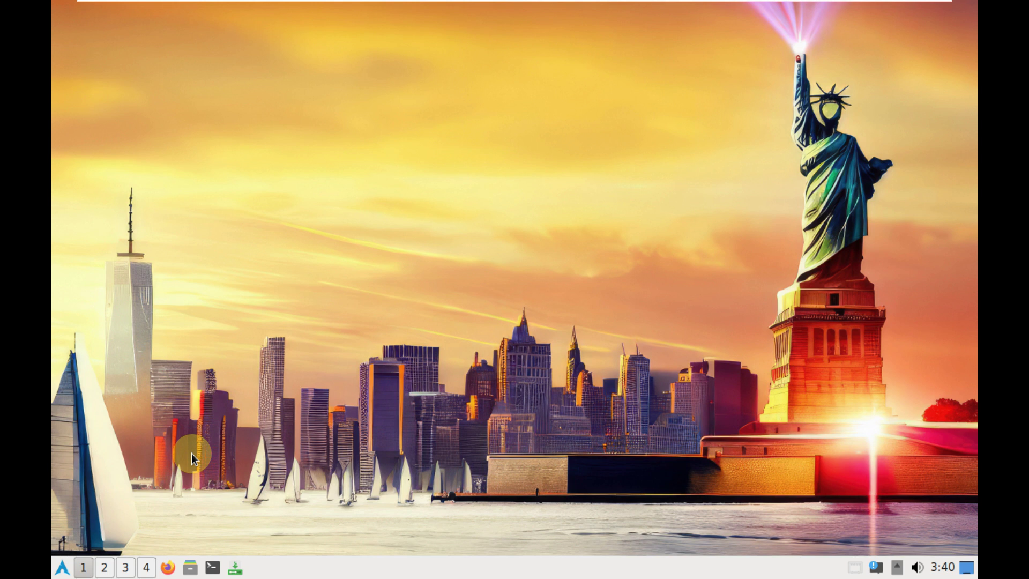
{"action": "left_click", "coordinate": [63, 567]}
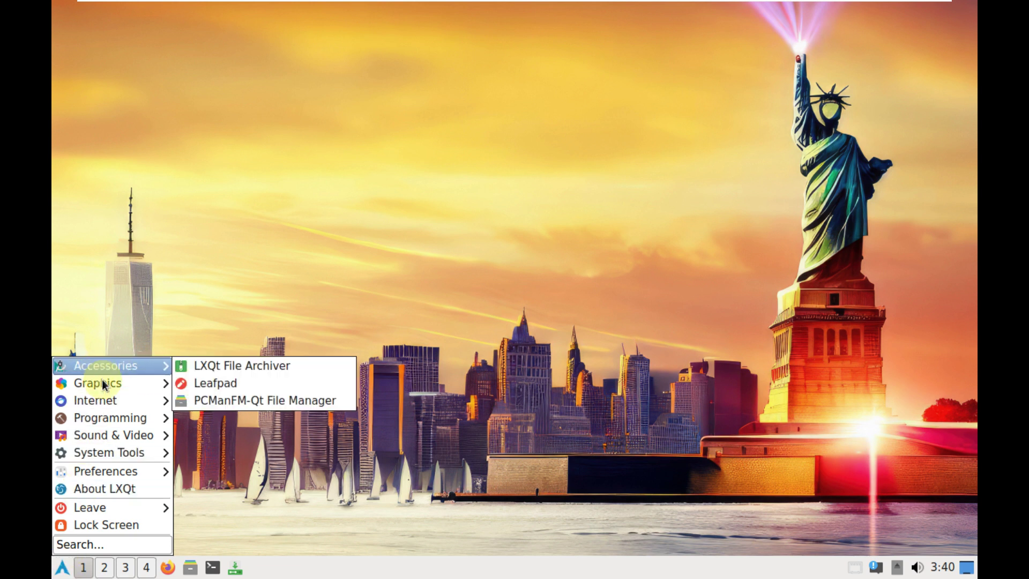
{"action": "mouse_move", "coordinate": [103, 381]}
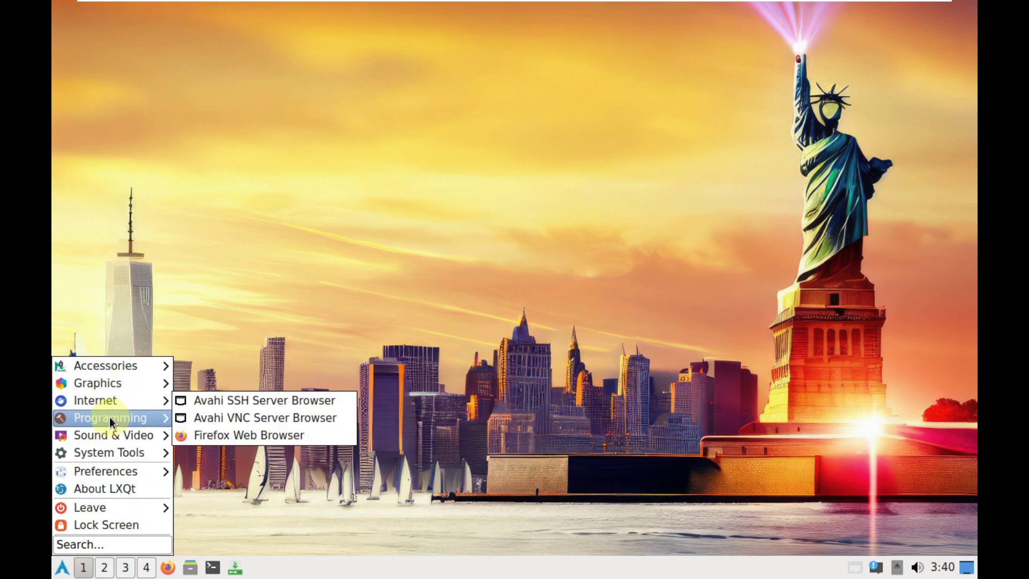
{"action": "mouse_move", "coordinate": [110, 417]}
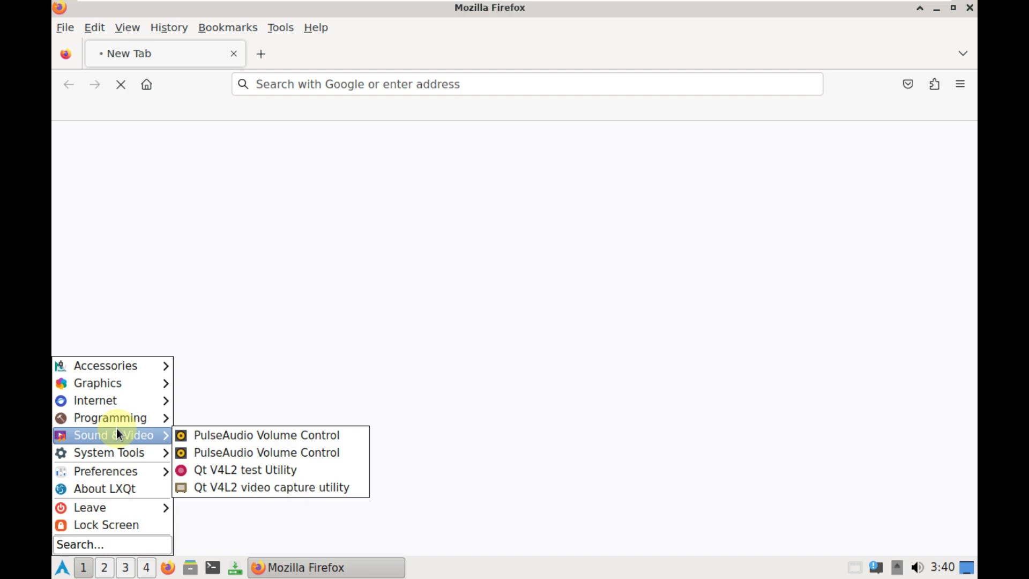
{"action": "mouse_move", "coordinate": [120, 453]}
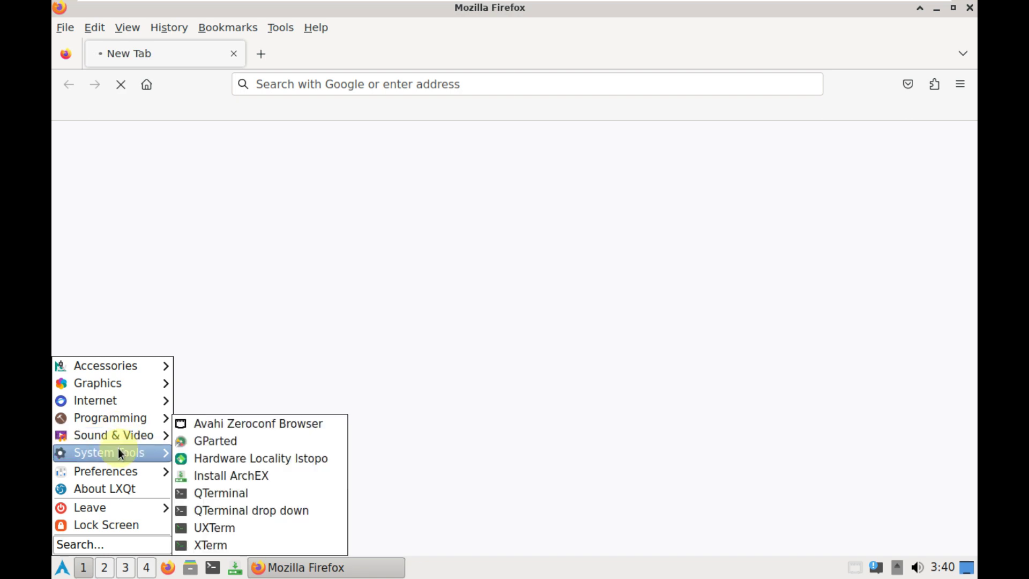
{"action": "mouse_move", "coordinate": [118, 472]}
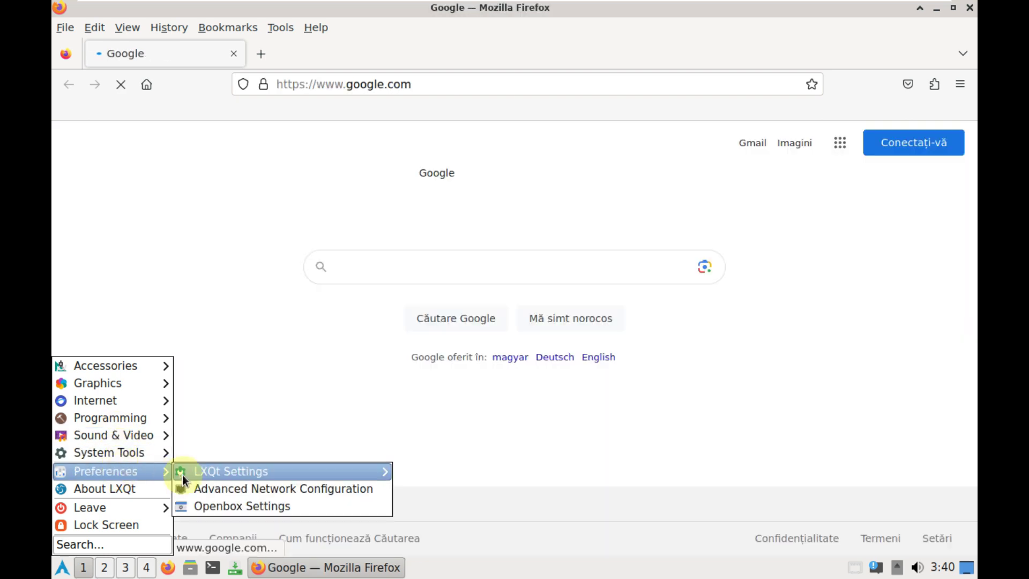
{"action": "mouse_move", "coordinate": [183, 478]}
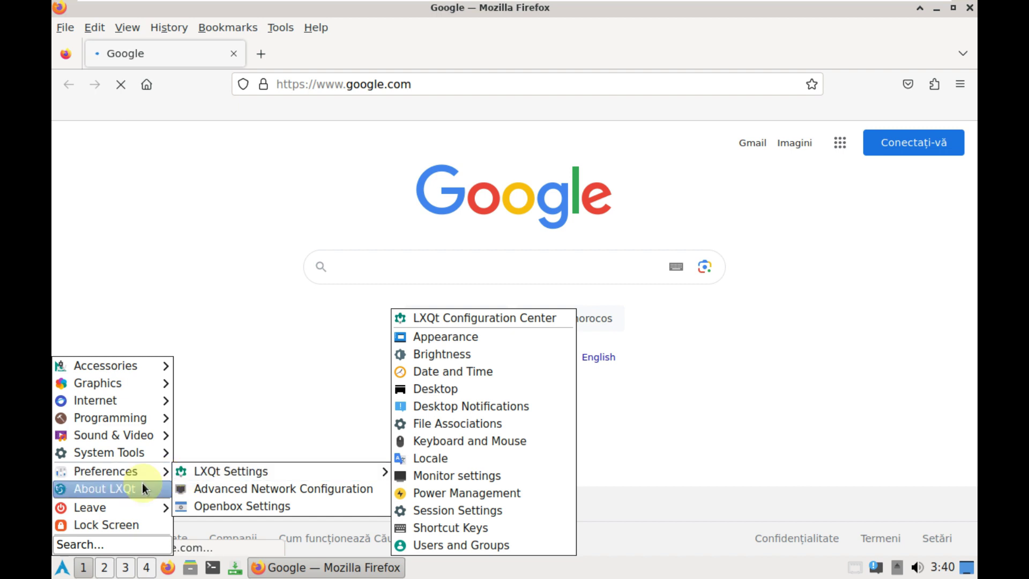
Switch the Google page to English and search for 'archex linux'
{"action": "mouse_move", "coordinate": [160, 384]}
{"action": "left_click", "coordinate": [223, 212]}
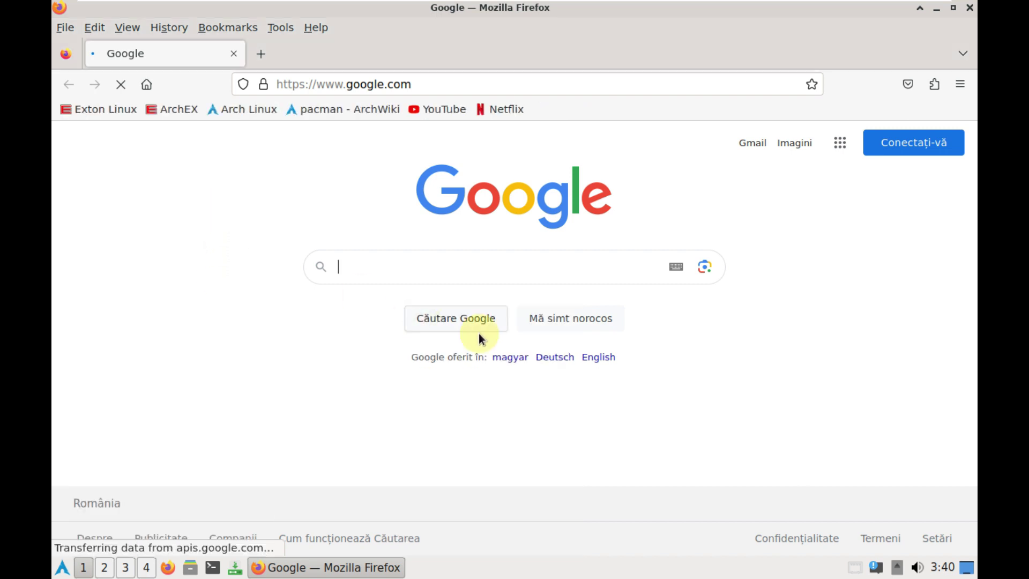
{"action": "left_click", "coordinate": [599, 358]}
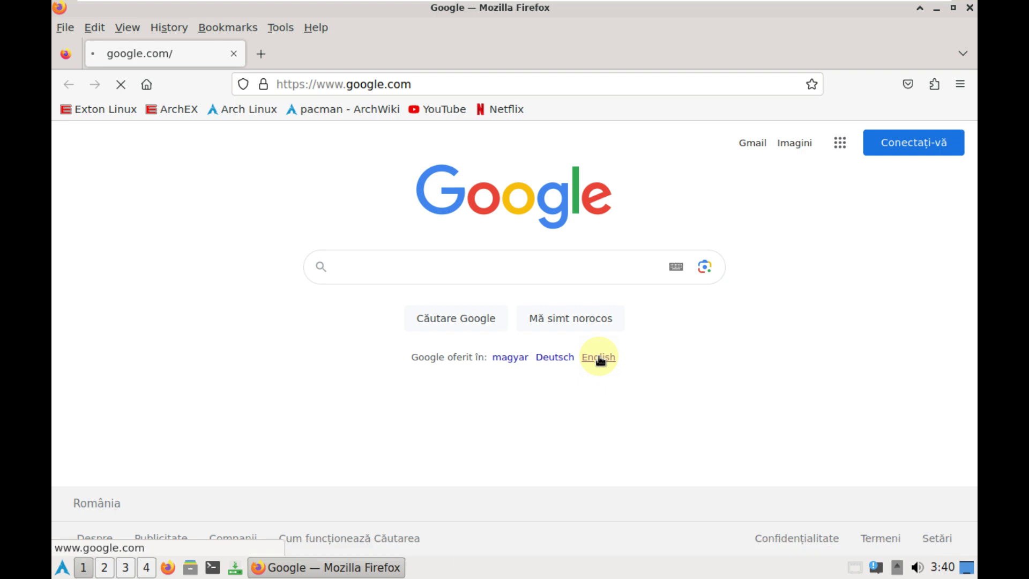
{"action": "left_click", "coordinate": [457, 263]}
{"action": "type", "text": "archex linux"}
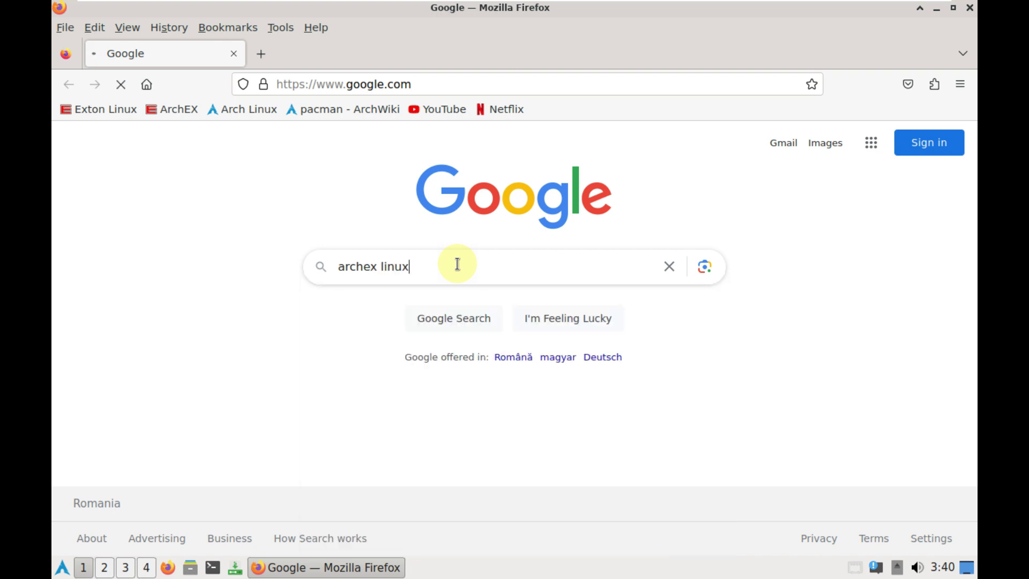
{"action": "left_click", "coordinate": [437, 318]}
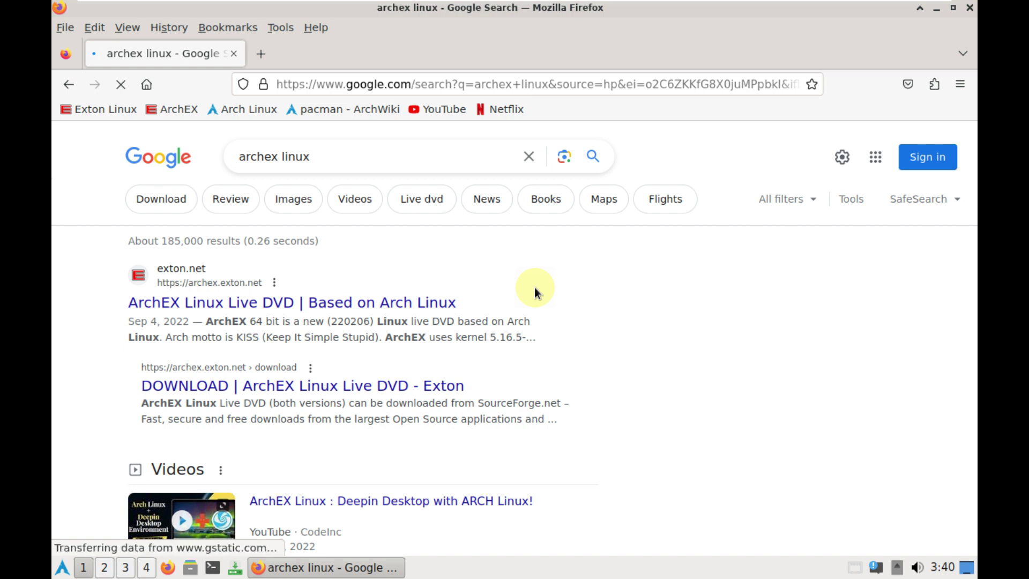
Open and close a spare tab, then scroll through the 'archex linux' results
{"action": "left_click", "coordinate": [265, 59]}
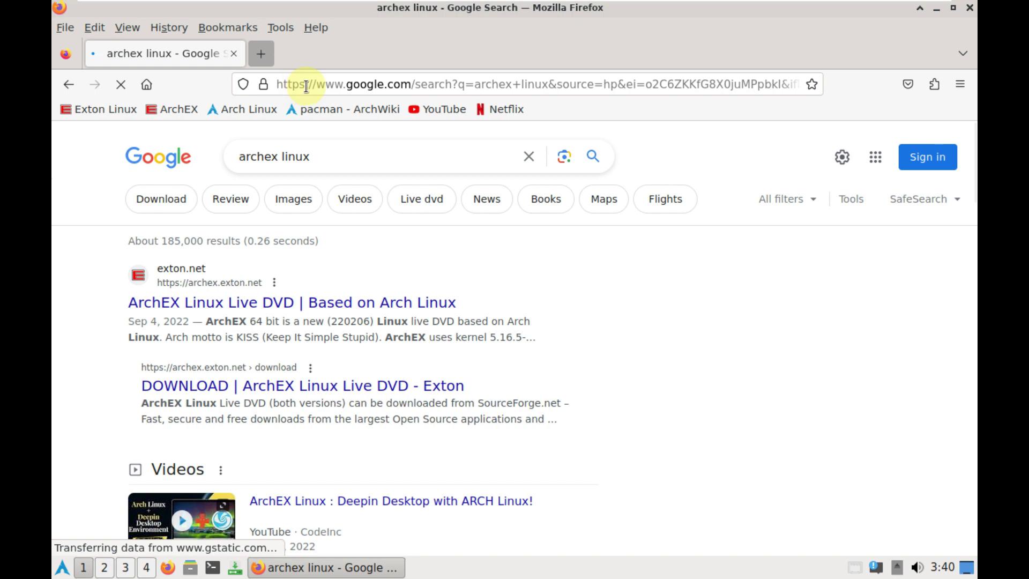
{"action": "left_click", "coordinate": [402, 55]}
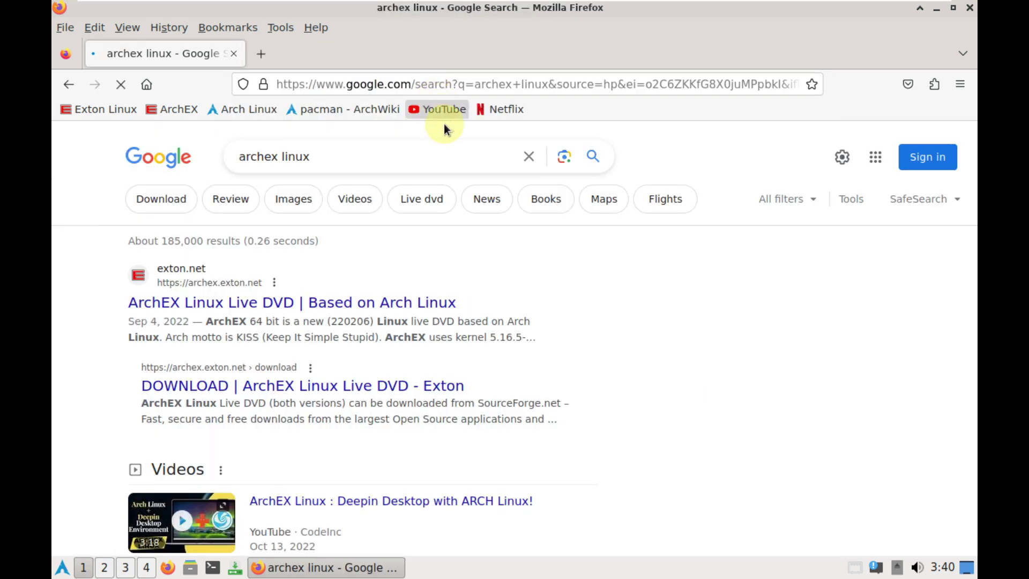
{"action": "scroll", "coordinate": [466, 198], "scroll_direction": "down", "scroll_amount": 3}
{"action": "scroll", "coordinate": [467, 198], "scroll_direction": "down", "scroll_amount": 1}
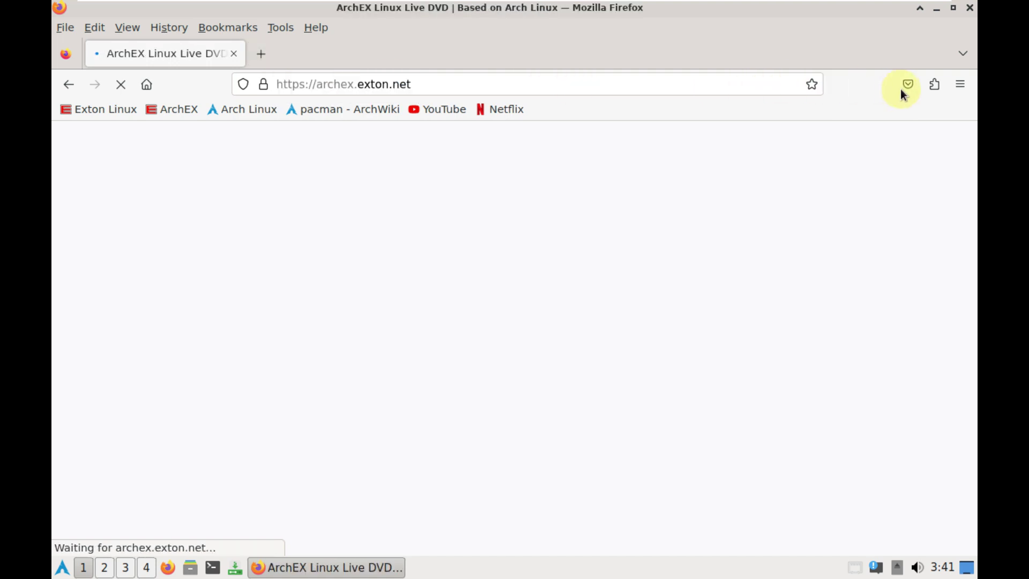
{"action": "left_click", "coordinate": [955, 82]}
{"action": "scroll", "coordinate": [834, 483], "scroll_direction": "down", "scroll_amount": 1}
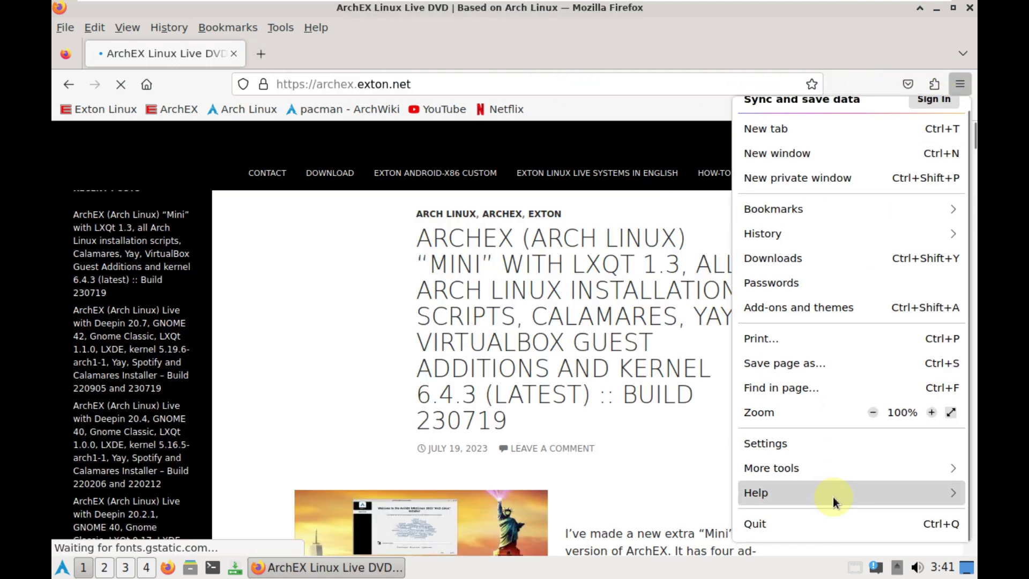
{"action": "left_click", "coordinate": [815, 493]}
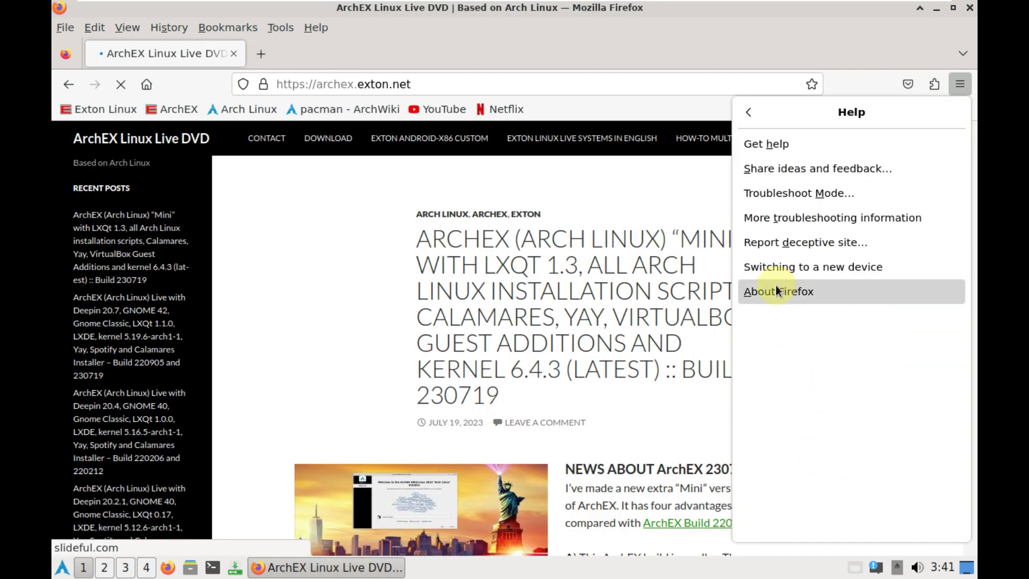
{"action": "left_click", "coordinate": [720, 292]}
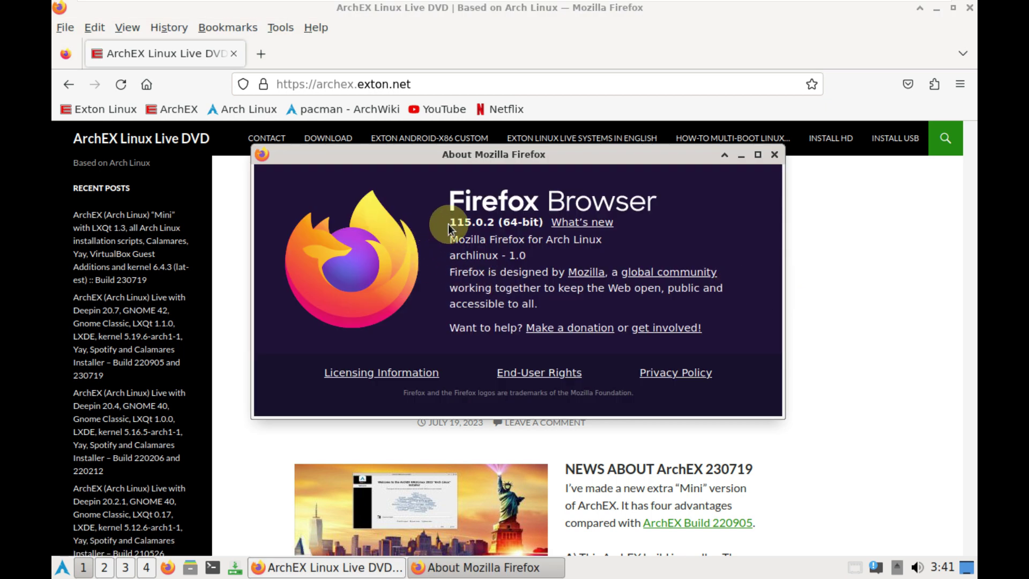
{"action": "left_click_drag", "start_coordinate": [449, 224], "coordinate": [505, 225]}
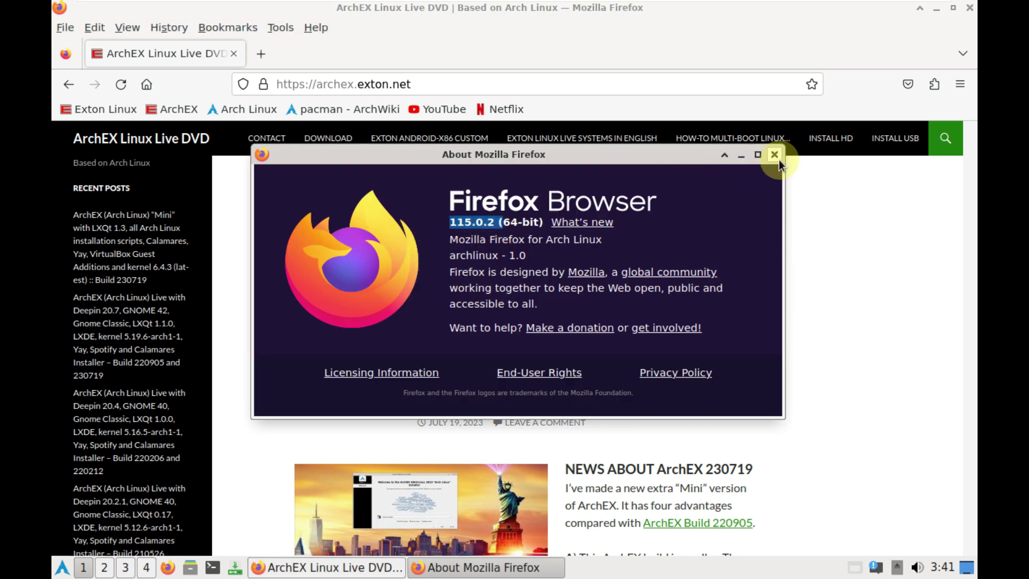
{"action": "left_click", "coordinate": [774, 155]}
{"action": "left_click", "coordinate": [273, 85]}
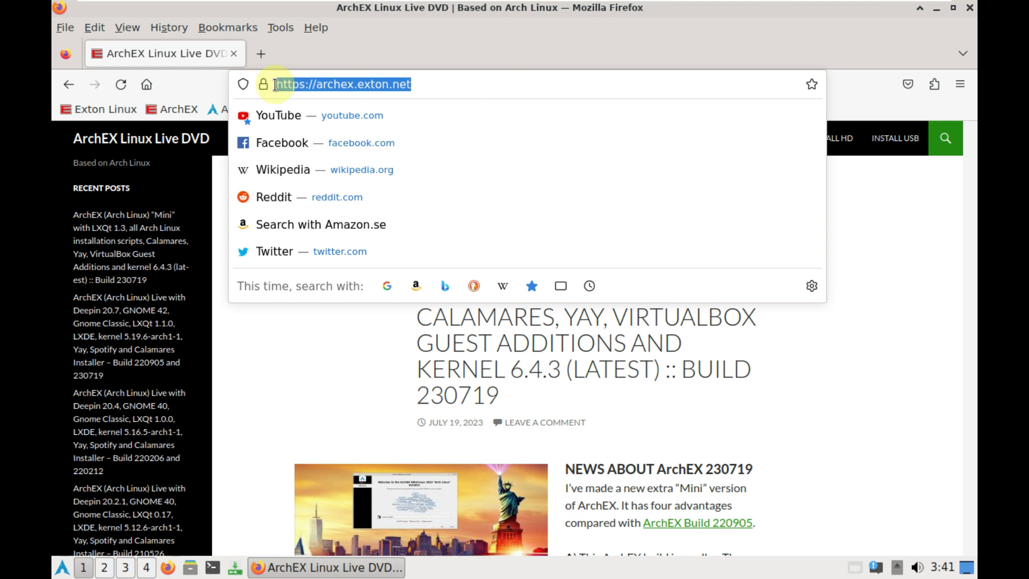
{"action": "left_click", "coordinate": [857, 227]}
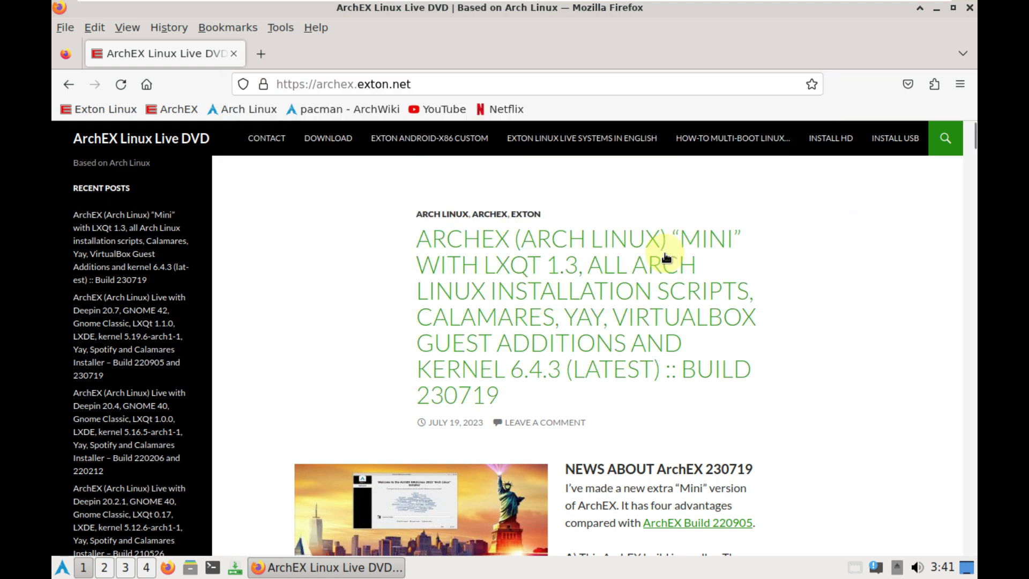
Scroll through the ArchEX notes to the SCREENSHOTS section and open a new blank tab
{"action": "scroll", "coordinate": [589, 339], "scroll_direction": "down", "scroll_amount": 4}
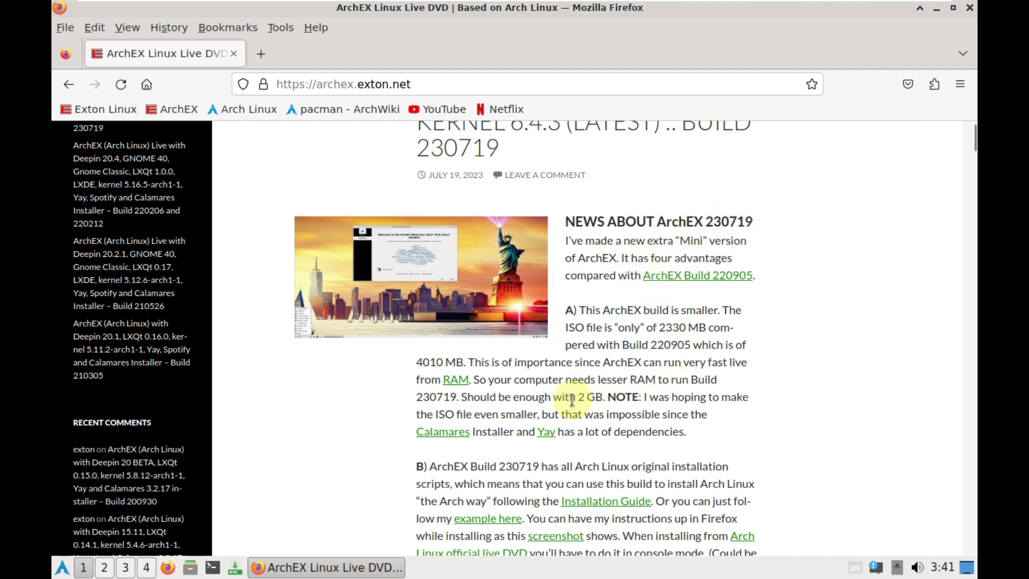
{"action": "scroll", "coordinate": [571, 399], "scroll_direction": "down", "scroll_amount": 10}
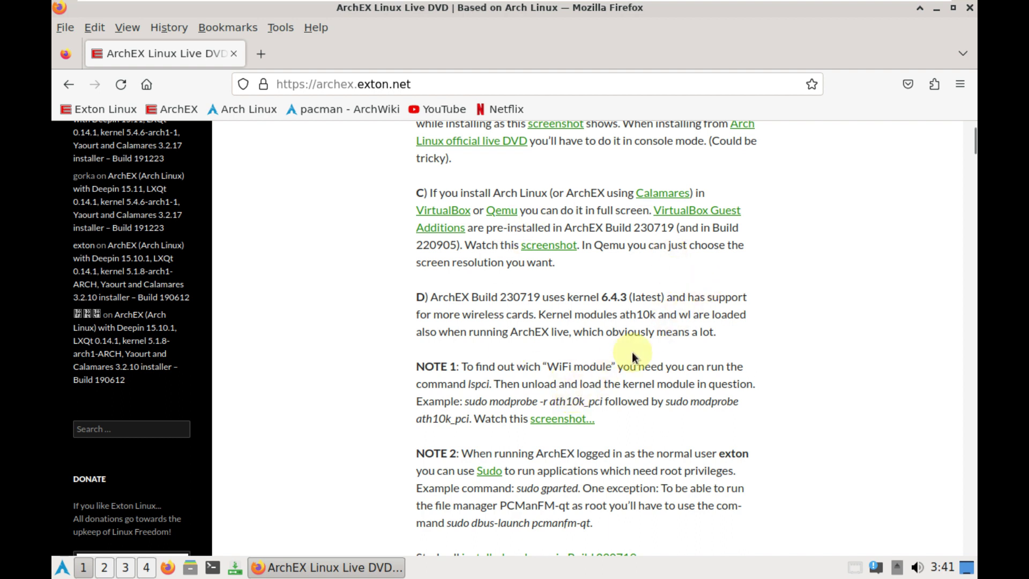
{"action": "scroll", "coordinate": [632, 351], "scroll_direction": "down", "scroll_amount": 5}
{"action": "scroll", "coordinate": [623, 281], "scroll_direction": "down", "scroll_amount": 12}
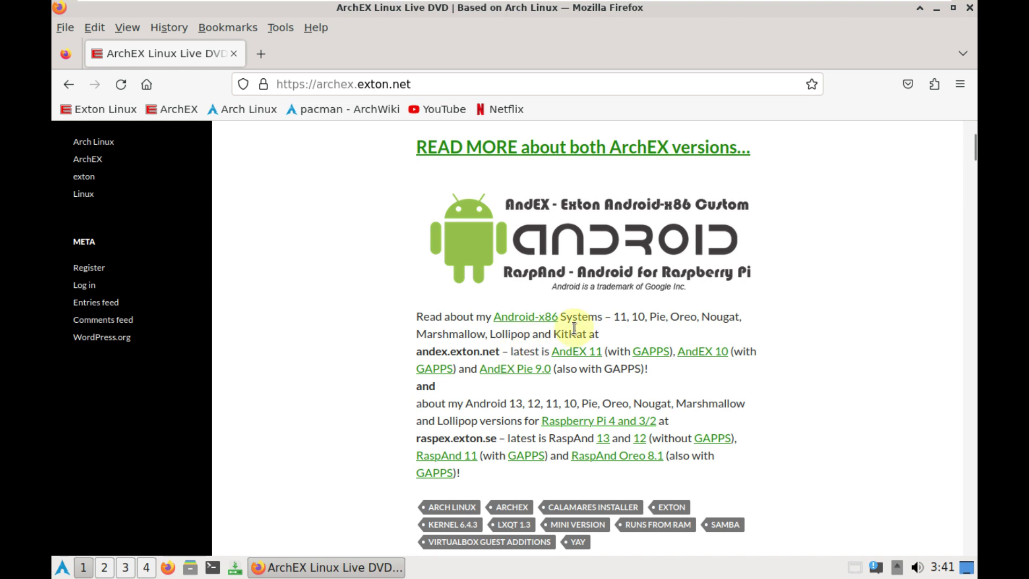
{"action": "scroll", "coordinate": [557, 343], "scroll_direction": "down", "scroll_amount": 5}
{"action": "scroll", "coordinate": [574, 326], "scroll_direction": "up", "scroll_amount": 5}
{"action": "scroll", "coordinate": [596, 351], "scroll_direction": "up", "scroll_amount": 10}
{"action": "scroll", "coordinate": [595, 352], "scroll_direction": "up", "scroll_amount": 20}
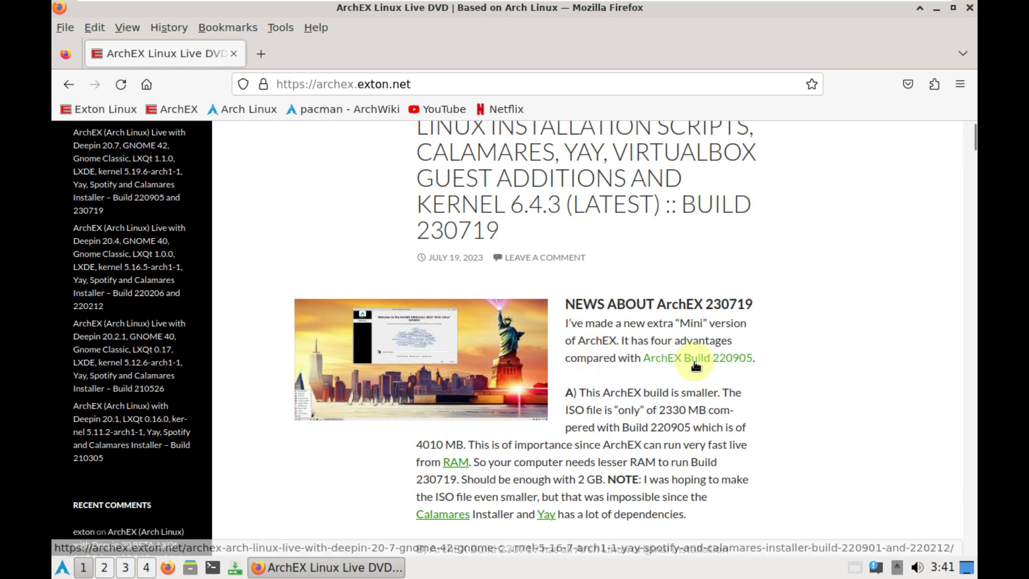
{"action": "scroll", "coordinate": [686, 362], "scroll_direction": "down", "scroll_amount": 3}
{"action": "scroll", "coordinate": [694, 361], "scroll_direction": "down", "scroll_amount": 2}
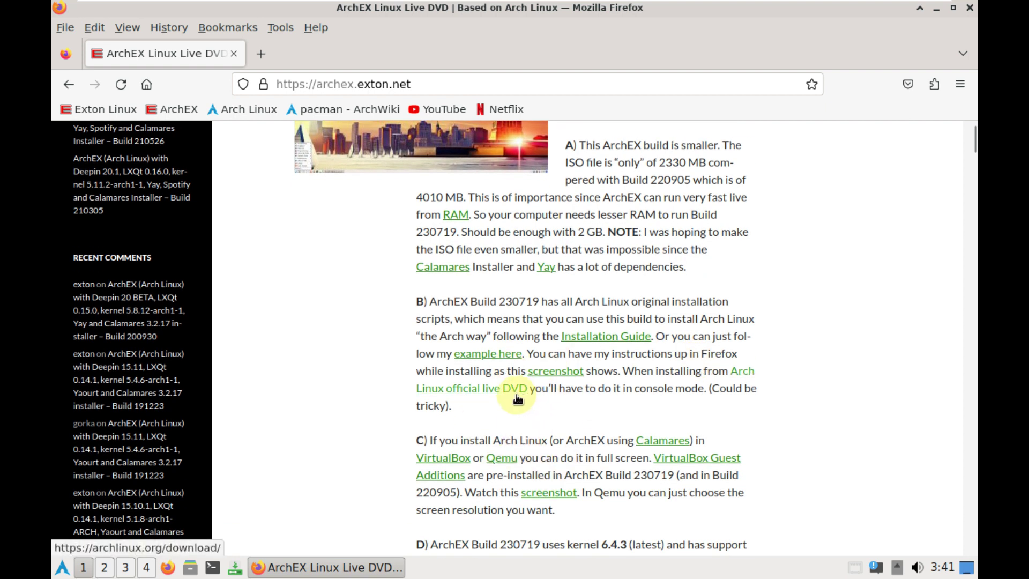
{"action": "scroll", "coordinate": [517, 400], "scroll_direction": "down", "scroll_amount": 2}
{"action": "scroll", "coordinate": [576, 431], "scroll_direction": "down", "scroll_amount": 3}
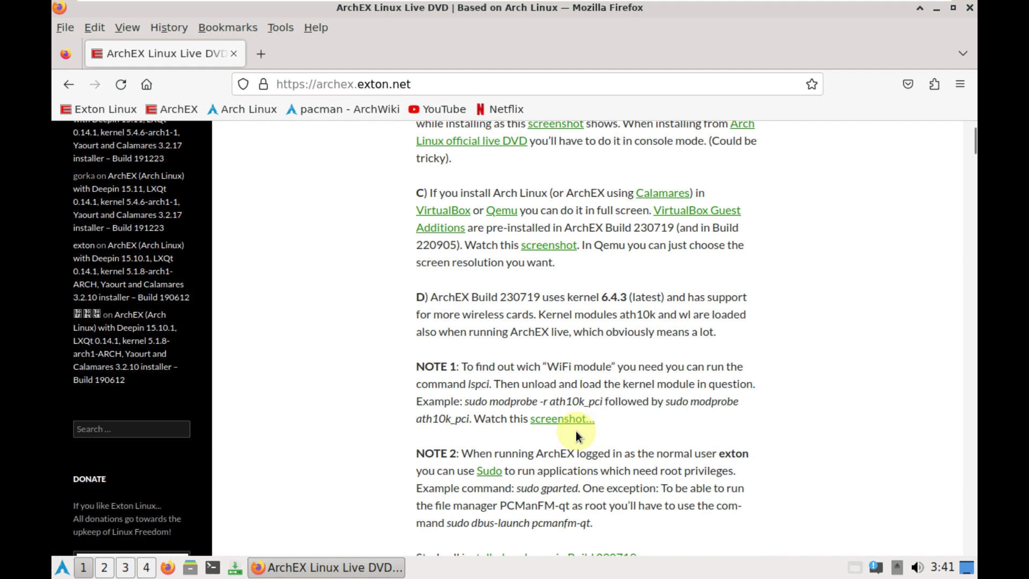
{"action": "scroll", "coordinate": [575, 430], "scroll_direction": "down", "scroll_amount": 2}
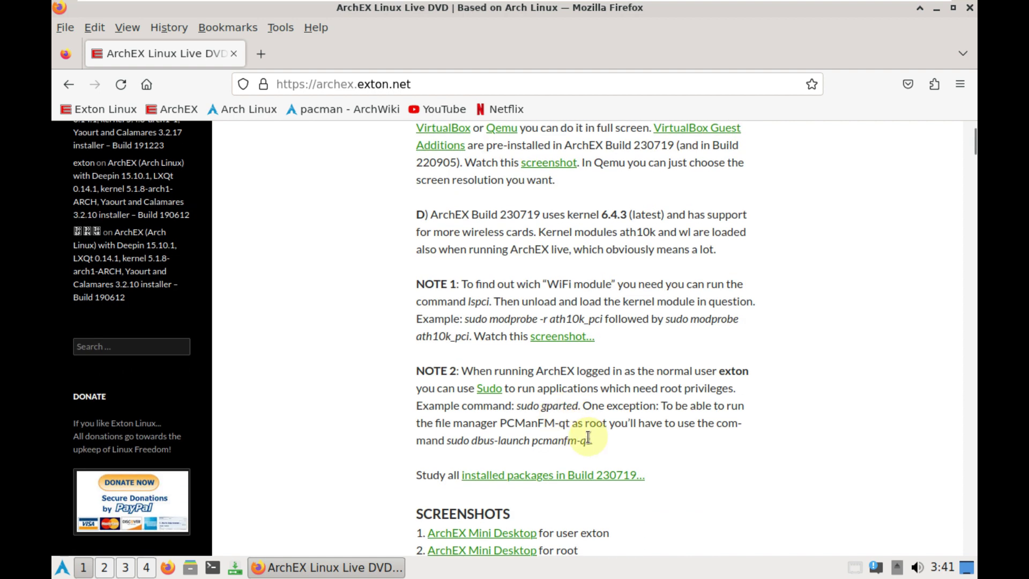
{"action": "left_click", "coordinate": [260, 53]}
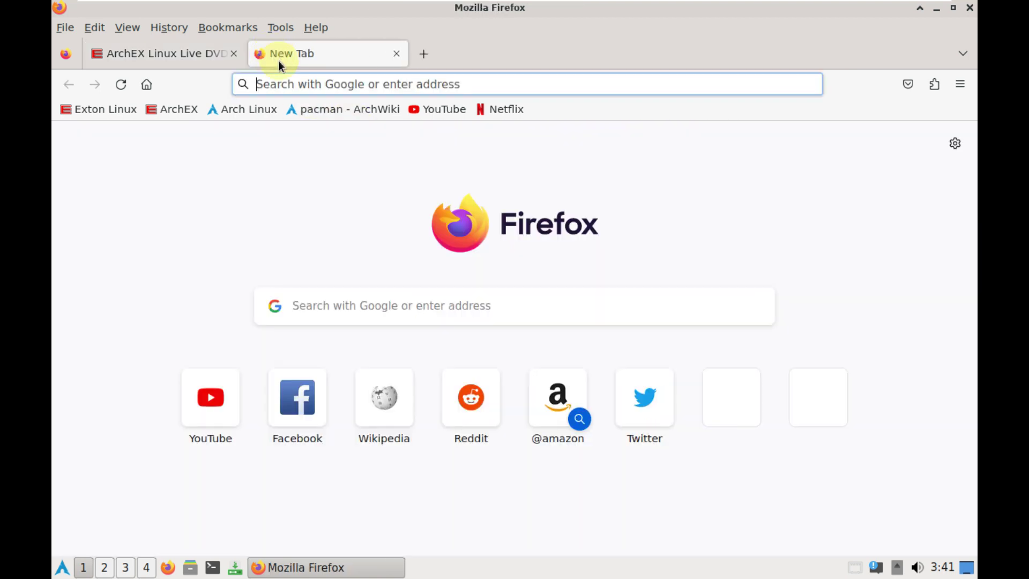
Web-search 'sourceforge', open the site, and search 'archex' to open the ArchEX Linux Live System page
{"action": "left_click", "coordinate": [294, 84]}
{"action": "type", "text": "sou"}
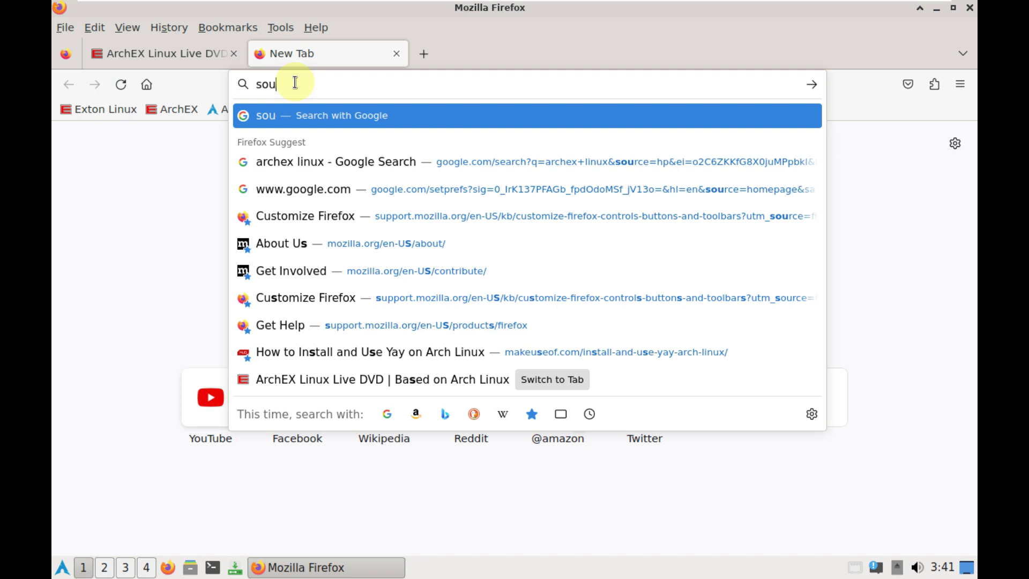
{"action": "type", "text": "rceforge"}
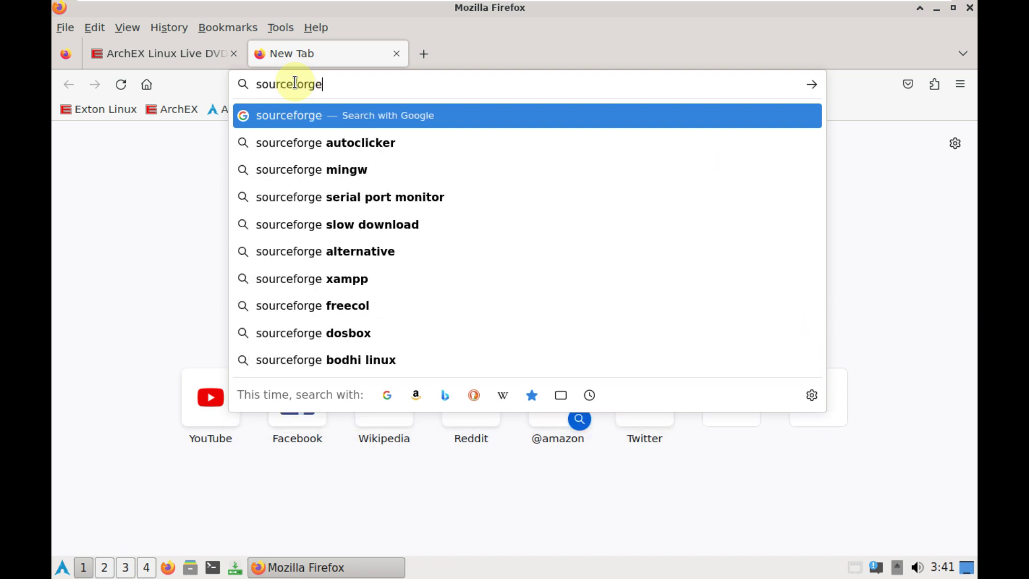
{"action": "key", "text": "Return"}
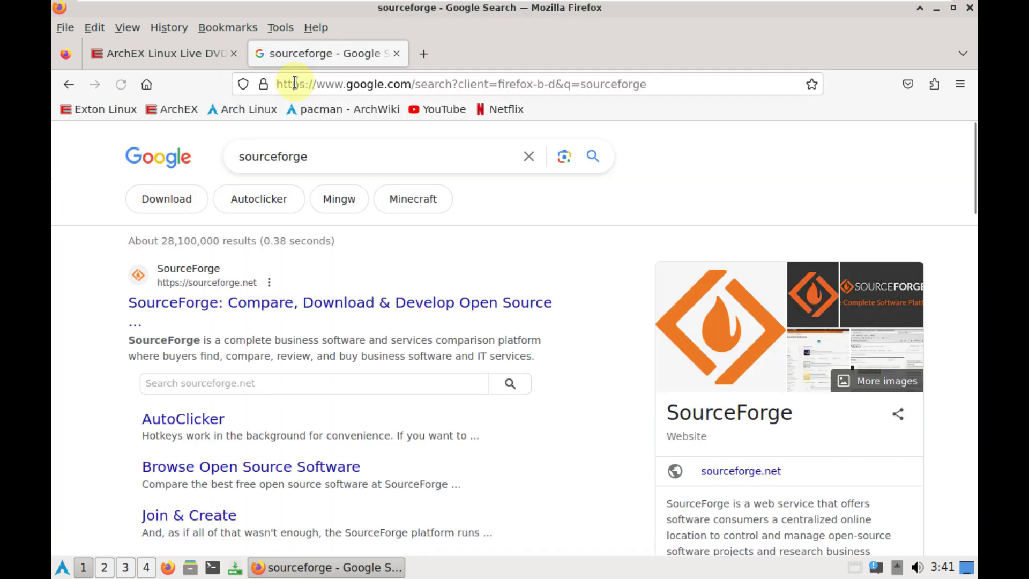
{"action": "left_click", "coordinate": [325, 304]}
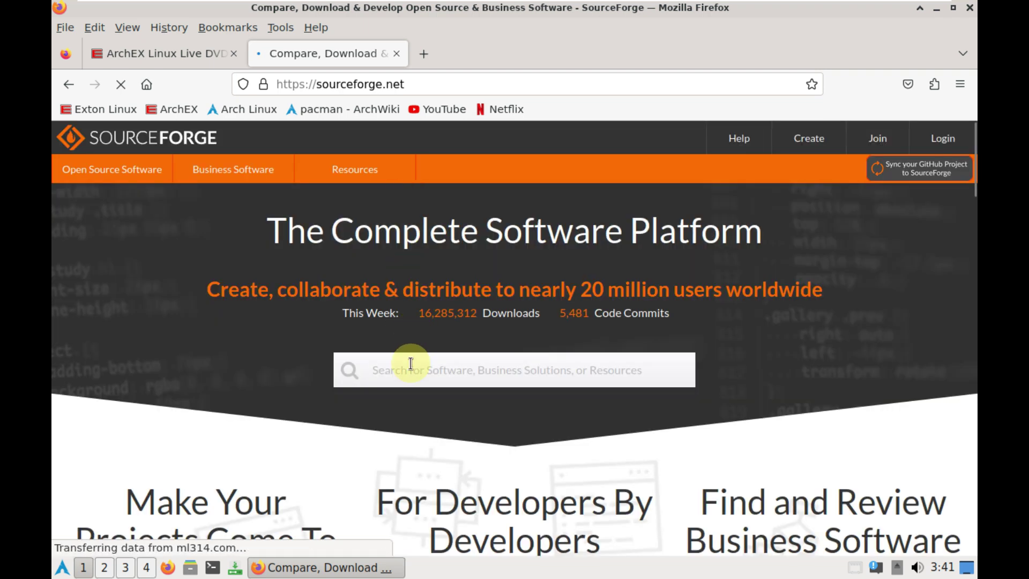
{"action": "left_click", "coordinate": [410, 364]}
{"action": "type", "text": "archex"}
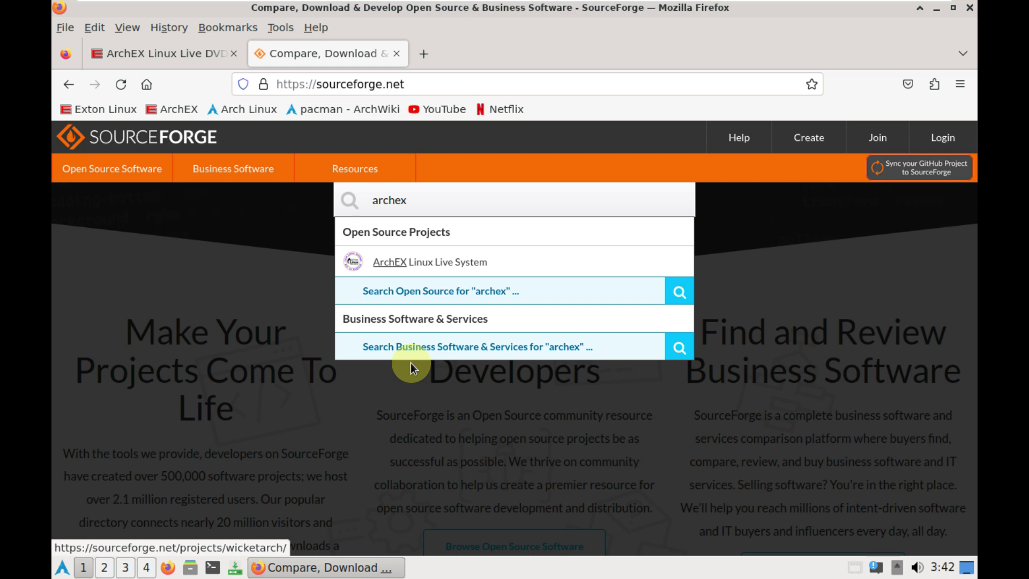
{"action": "left_click", "coordinate": [427, 264]}
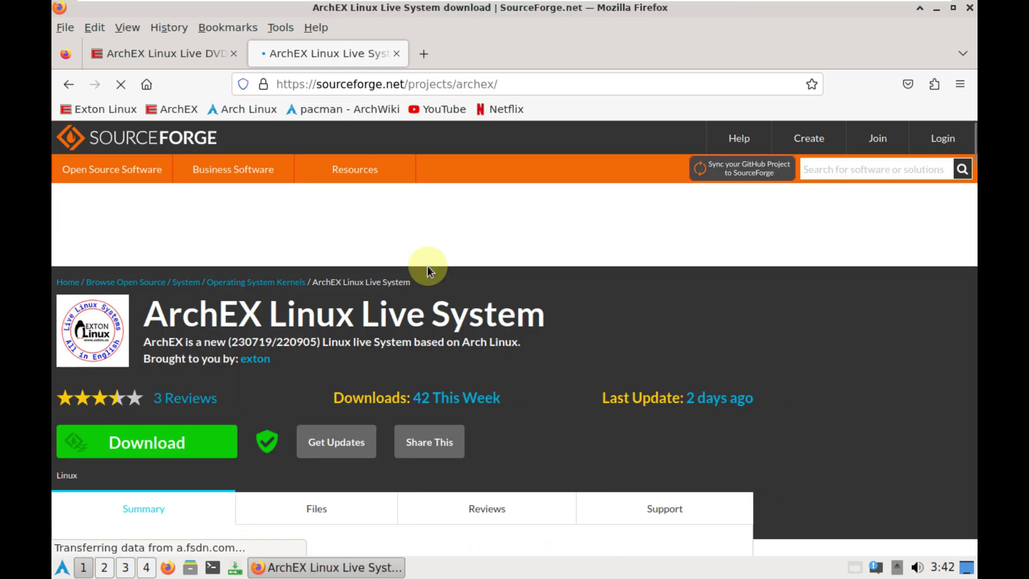
Scroll the ArchEX project page, open its Files list, and glance back at archex.exton.net
{"action": "scroll", "coordinate": [429, 285], "scroll_direction": "down", "scroll_amount": 3}
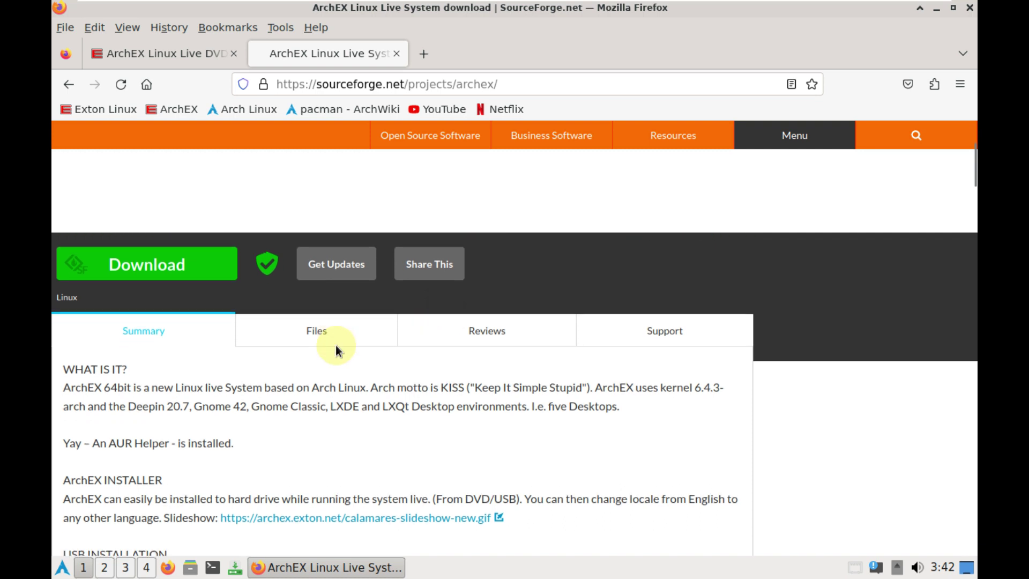
{"action": "scroll", "coordinate": [335, 345], "scroll_direction": "down", "scroll_amount": 2}
{"action": "scroll", "coordinate": [335, 345], "scroll_direction": "down", "scroll_amount": 9}
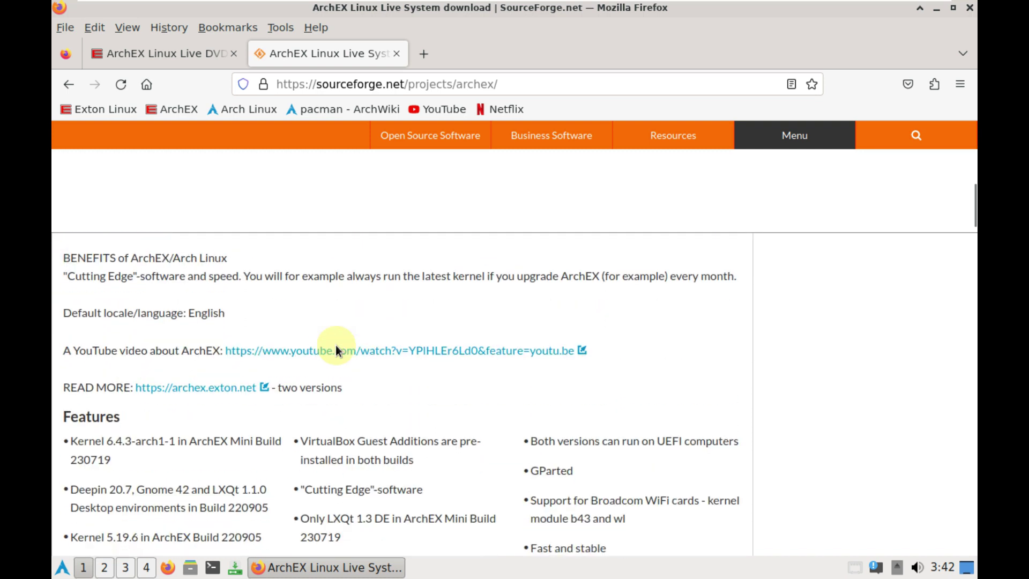
{"action": "scroll", "coordinate": [335, 345], "scroll_direction": "down", "scroll_amount": 5}
{"action": "scroll", "coordinate": [335, 345], "scroll_direction": "up", "scroll_amount": 8}
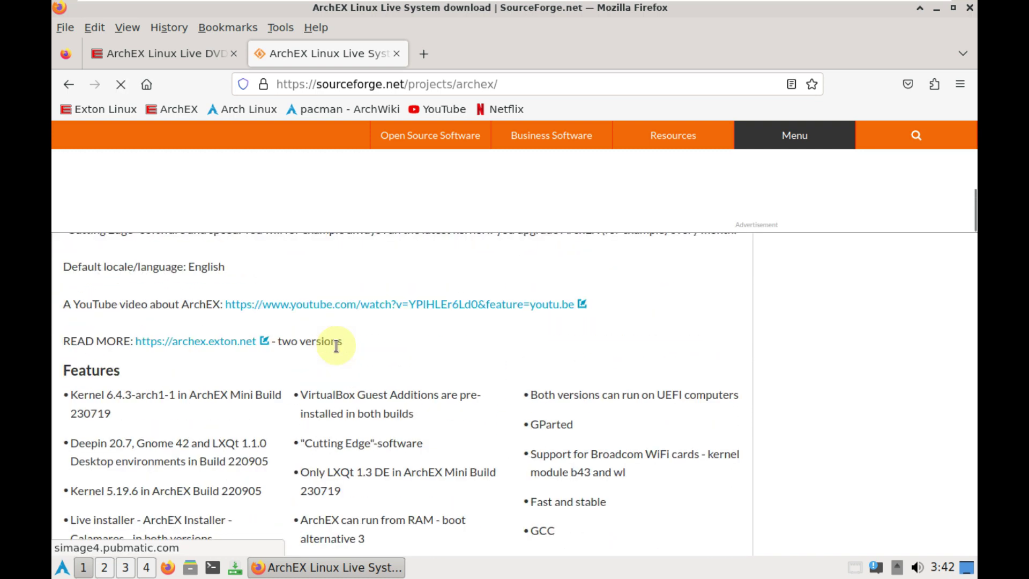
{"action": "scroll", "coordinate": [335, 345], "scroll_direction": "up", "scroll_amount": 10}
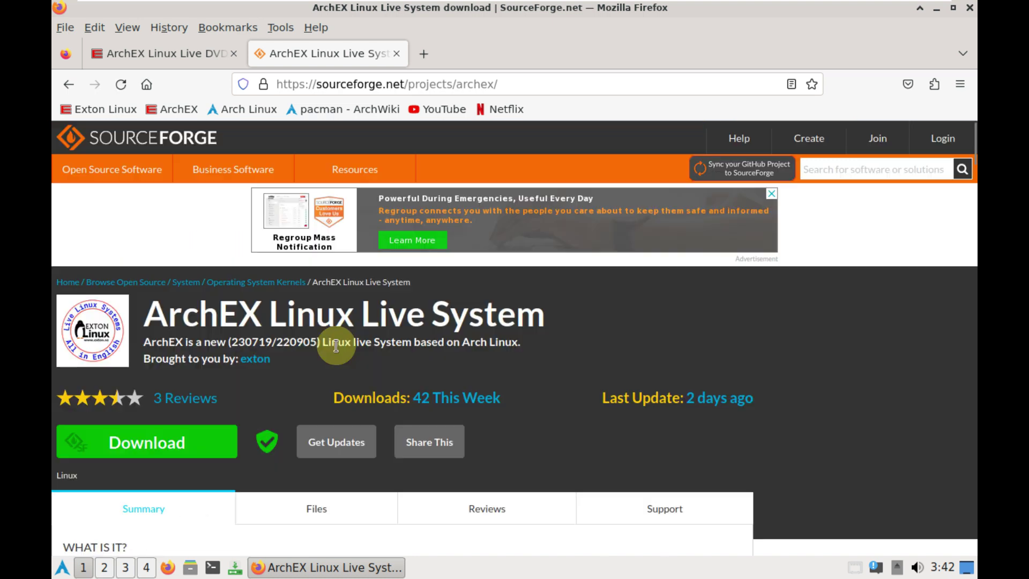
{"action": "left_click", "coordinate": [317, 510]}
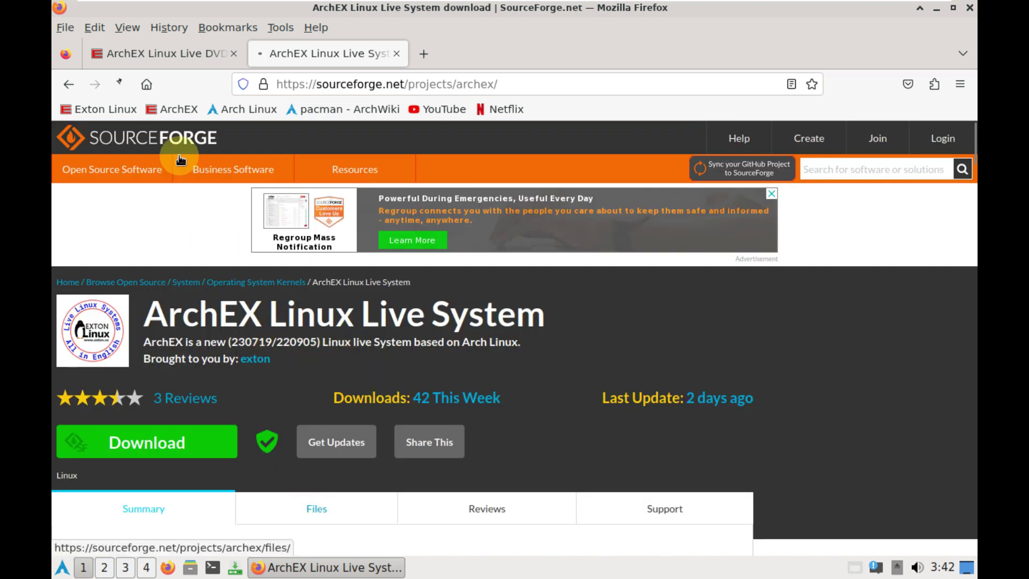
{"action": "left_click", "coordinate": [174, 59]}
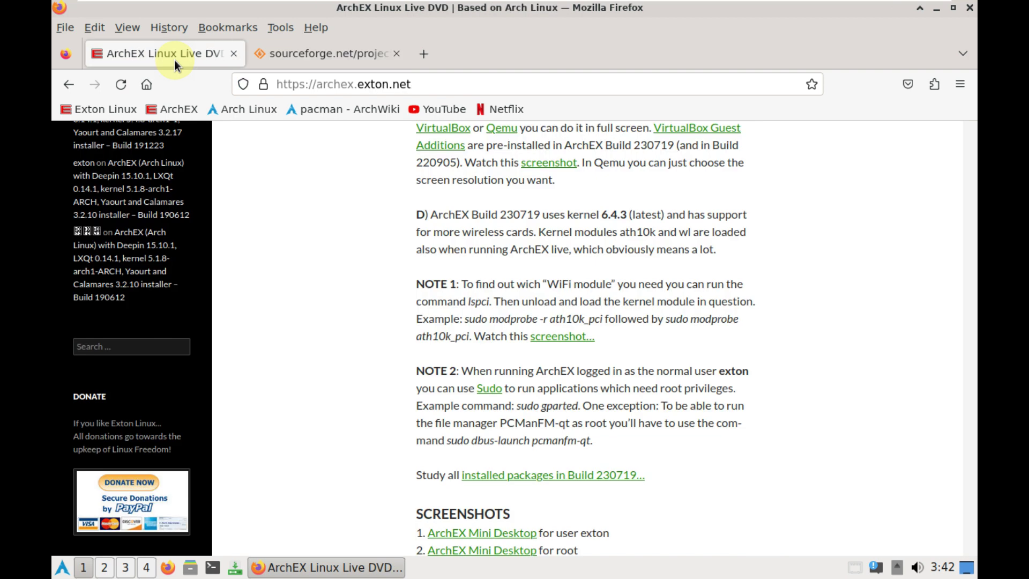
{"action": "scroll", "coordinate": [455, 291], "scroll_direction": "up", "scroll_amount": 10}
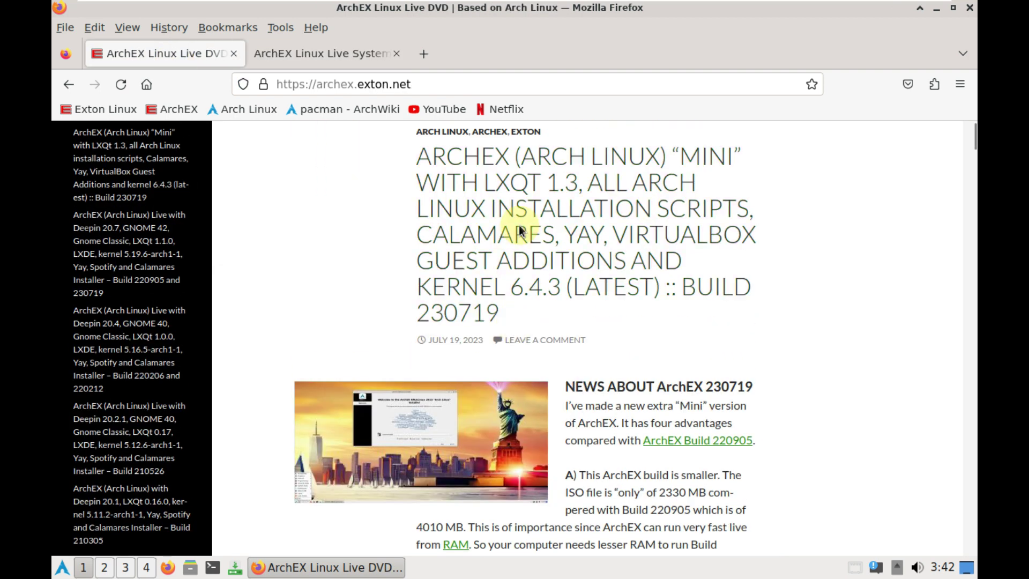
{"action": "left_click", "coordinate": [339, 53]}
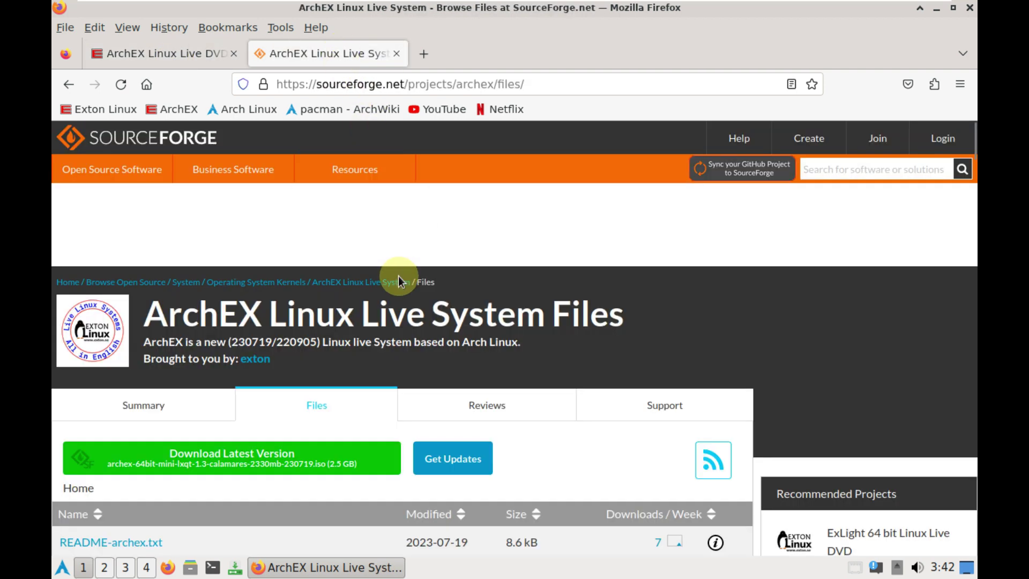
{"action": "scroll", "coordinate": [397, 275], "scroll_direction": "down", "scroll_amount": 5}
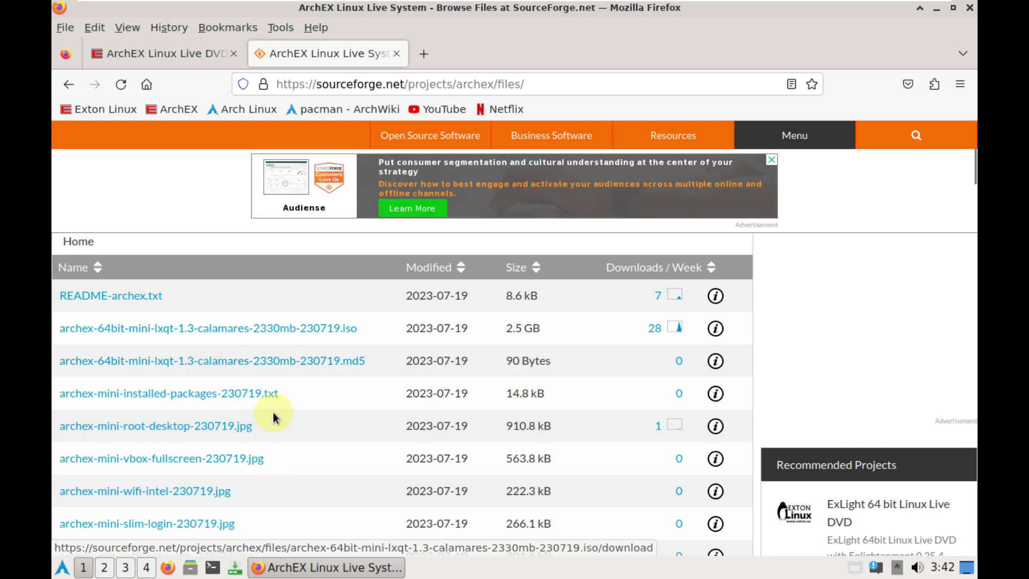
{"action": "scroll", "coordinate": [273, 415], "scroll_direction": "up", "scroll_amount": 5}
{"action": "scroll", "coordinate": [273, 416], "scroll_direction": "up", "scroll_amount": 1}
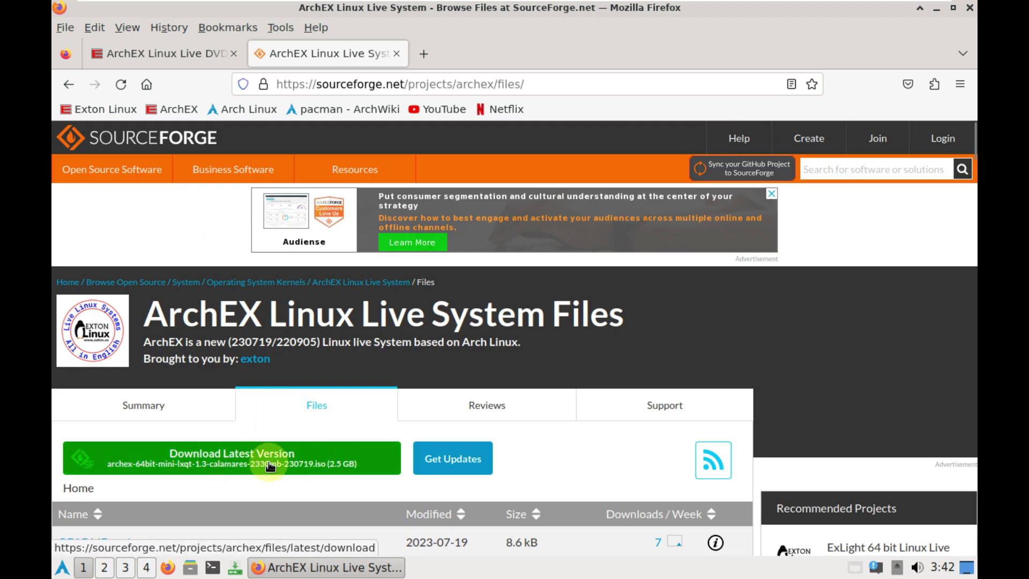
Start downloading archex-64bit-mini-lxqt-1.3-calamares-2330mb-230719.iso to Desktop, then cancel the save dialog
{"action": "left_click", "coordinate": [236, 471]}
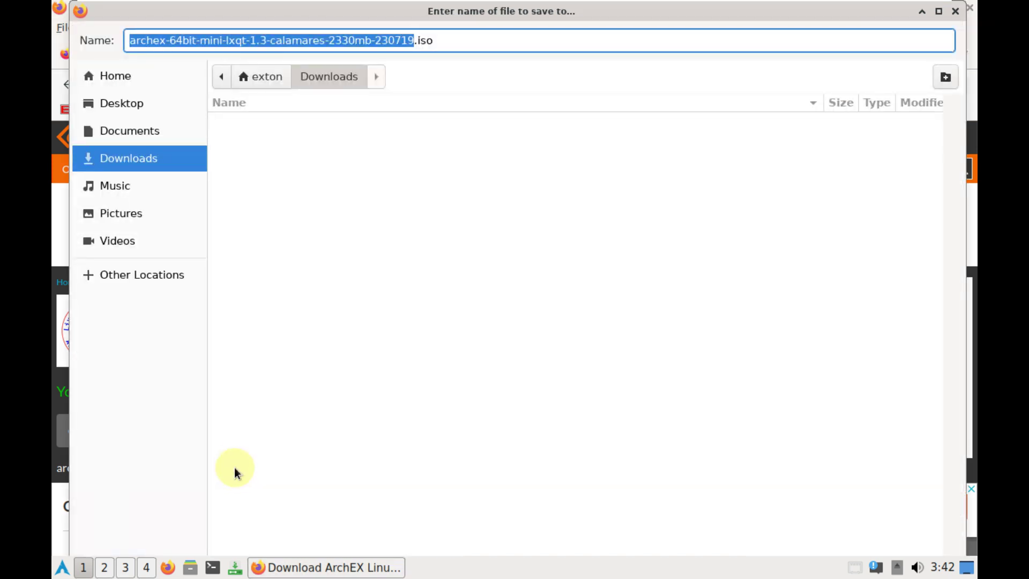
{"action": "left_click", "coordinate": [129, 109]}
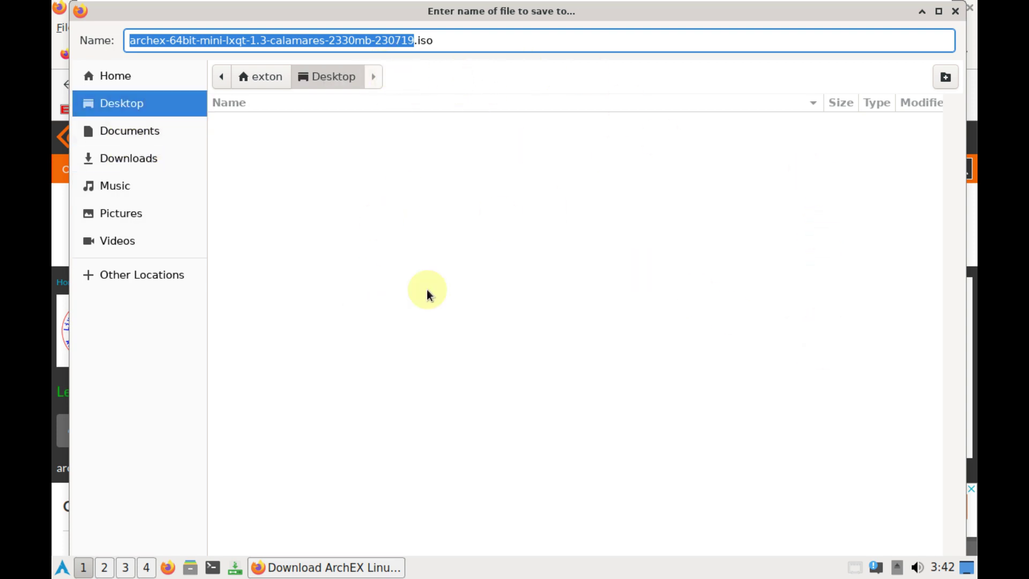
{"action": "left_click", "coordinate": [955, 11]}
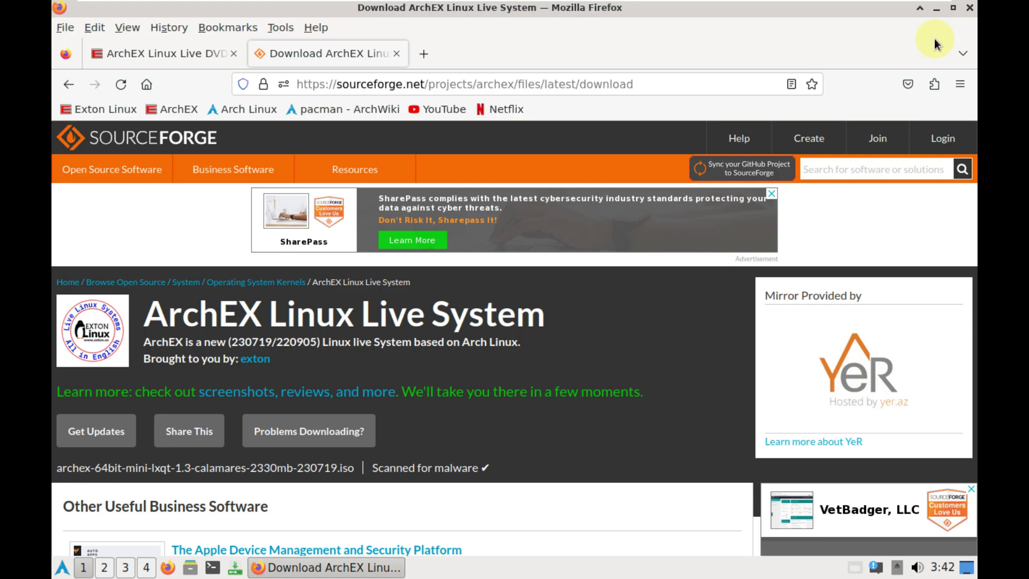
Close the SourceForge download tab and glance at Firefox's Help menu
{"action": "left_click", "coordinate": [396, 54]}
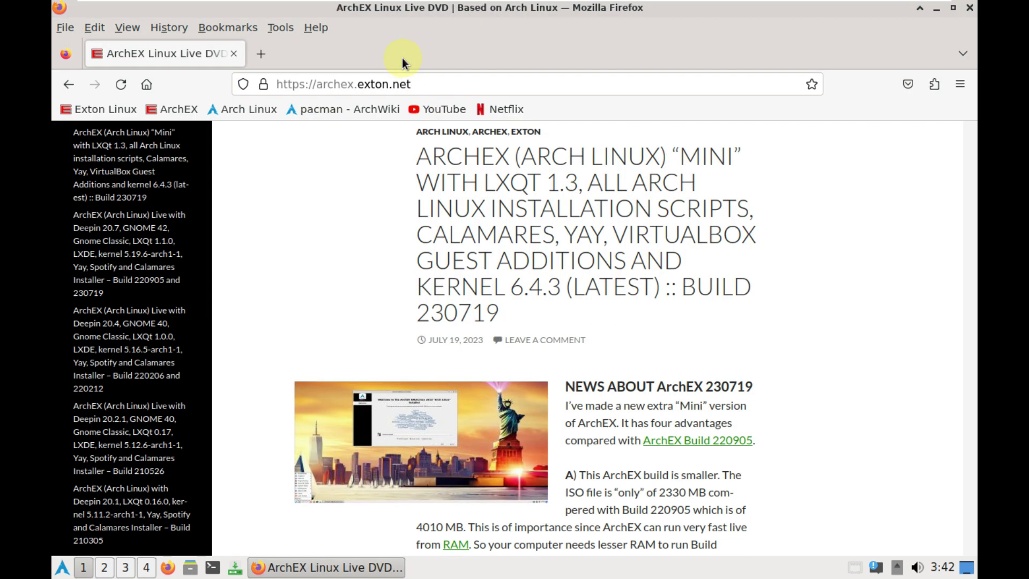
{"action": "left_click", "coordinate": [314, 30]}
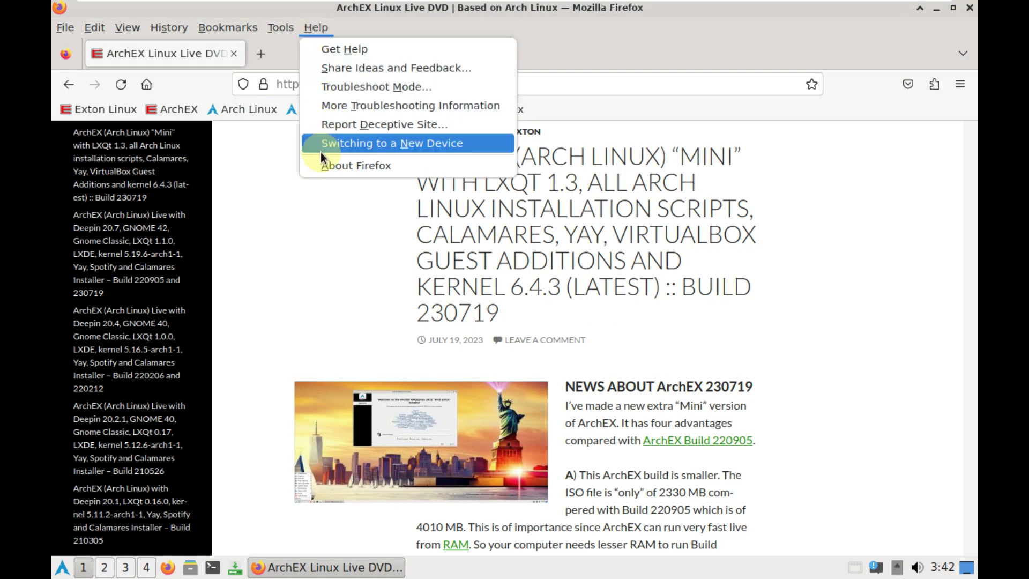
{"action": "left_click", "coordinate": [268, 191]}
Load youtube.com/9to5linux, accept the cookies, then close Firefox
{"action": "left_click", "coordinate": [312, 82]}
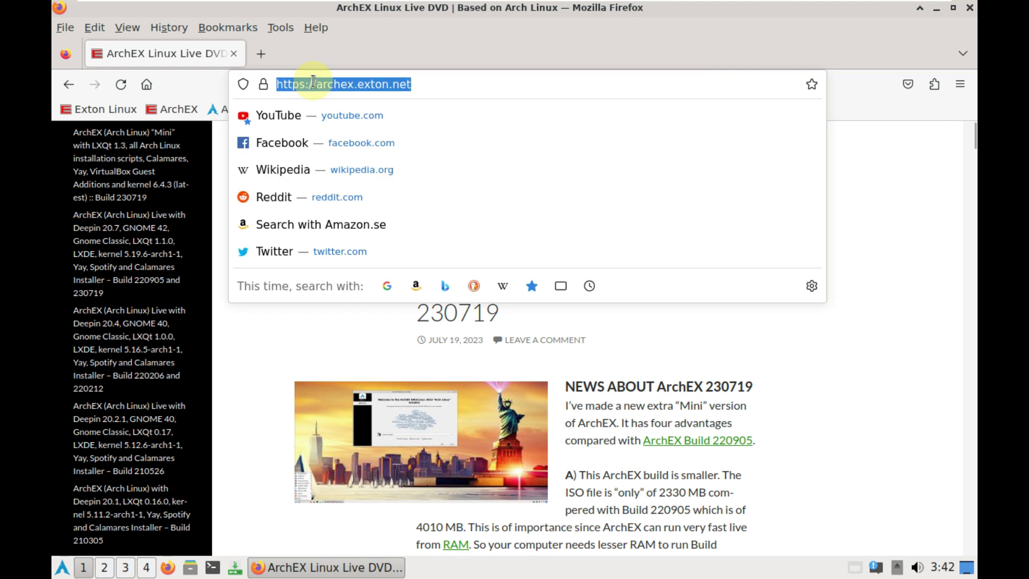
{"action": "type", "text": "youtube"}
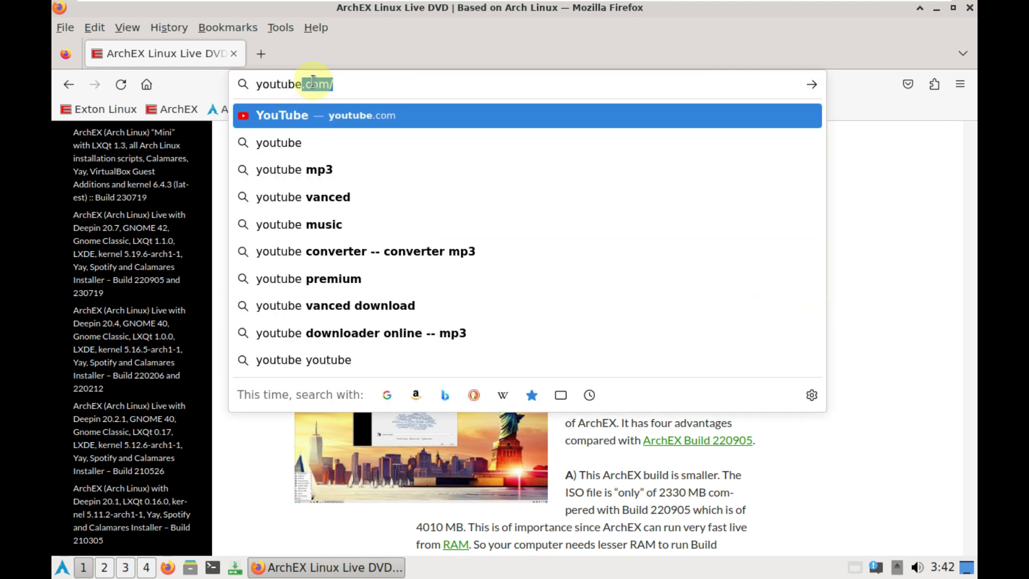
{"action": "type", "text": ".com/9to5linux"}
{"action": "key", "text": "Return"}
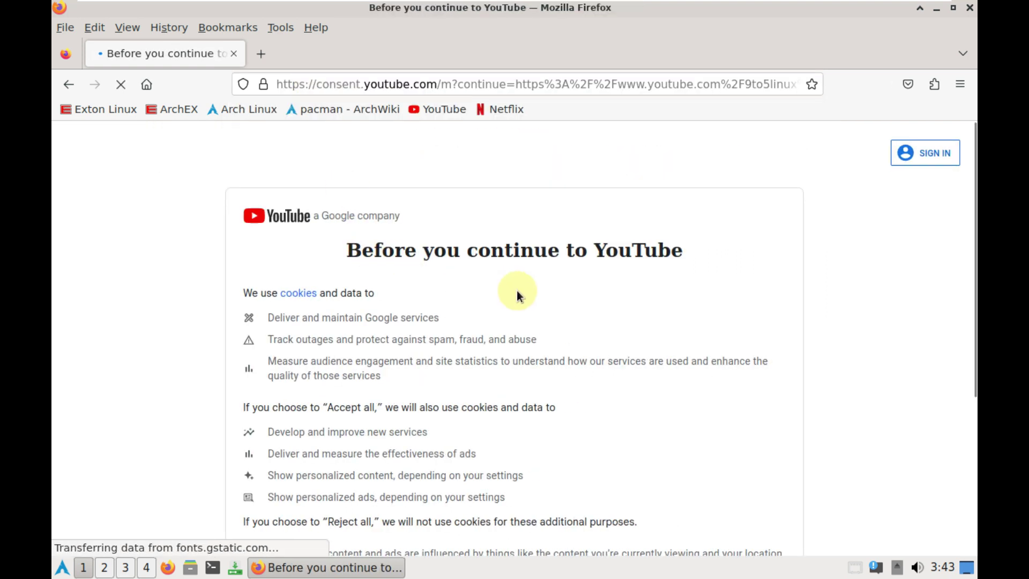
{"action": "scroll", "coordinate": [590, 349], "scroll_direction": "down", "scroll_amount": 5}
{"action": "left_click", "coordinate": [766, 485]}
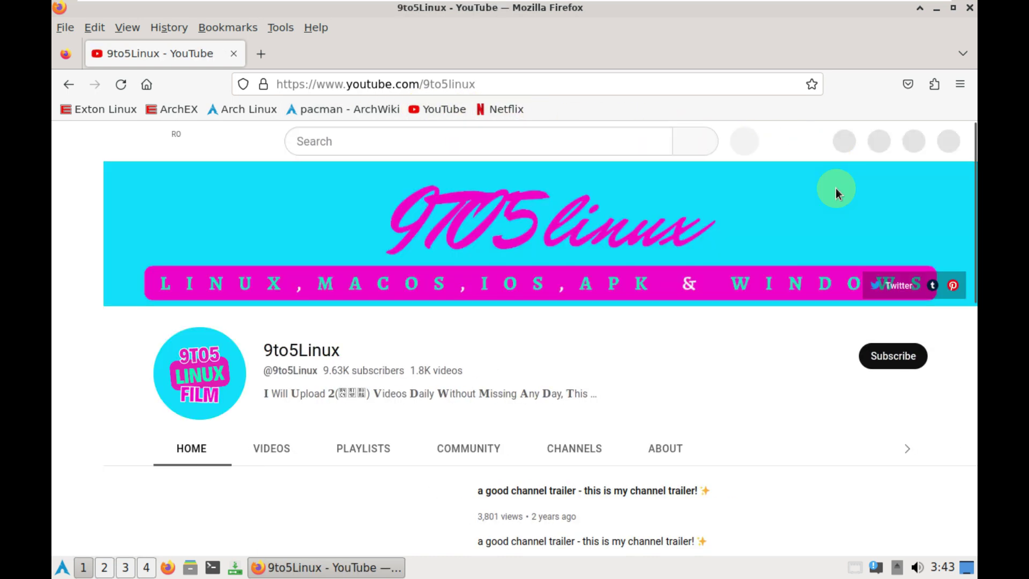
{"action": "left_click", "coordinate": [970, 8]}
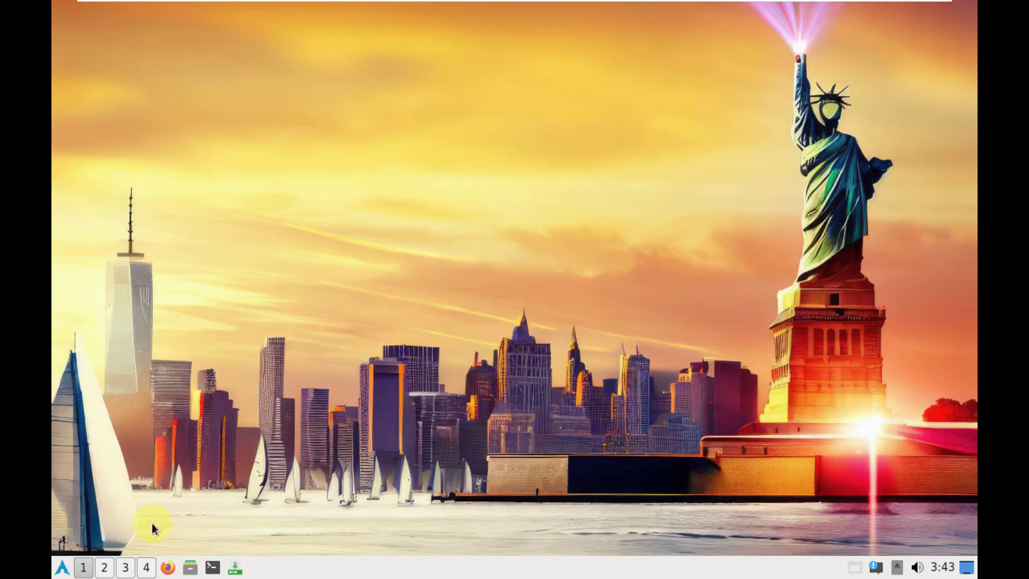
Launch Leafpad from the application menu and type notes about the live user's login
{"action": "left_click", "coordinate": [62, 567]}
{"action": "mouse_move", "coordinate": [124, 365]}
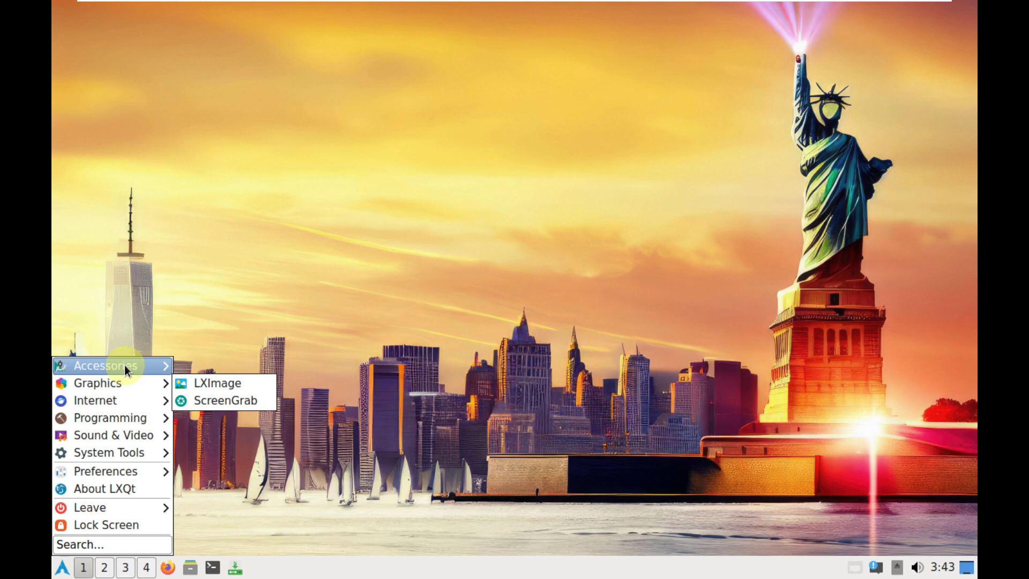
{"action": "left_click", "coordinate": [226, 377]}
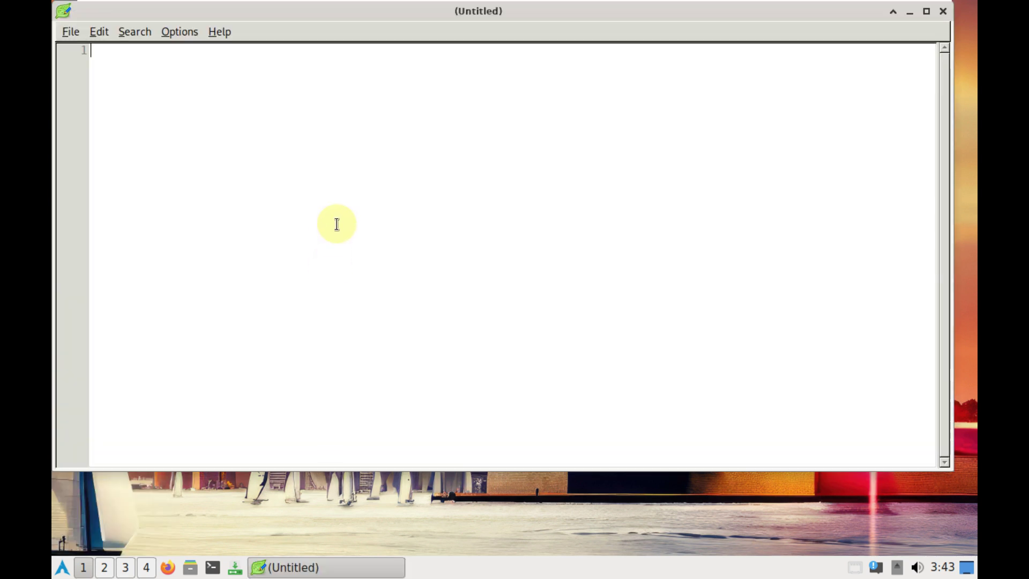
{"action": "type", "text": "exton"}
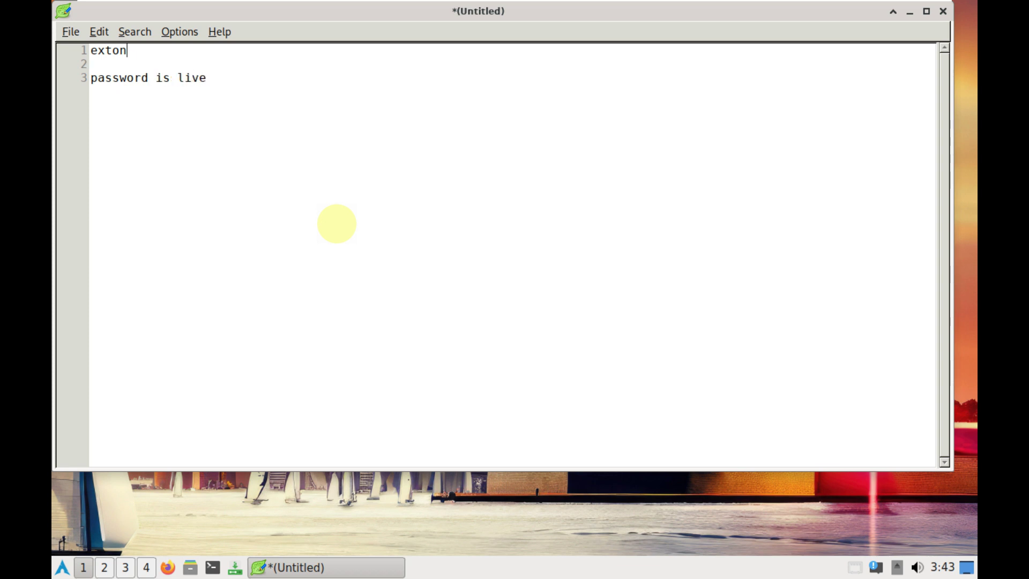
{"action": "type", "text": "user is"}
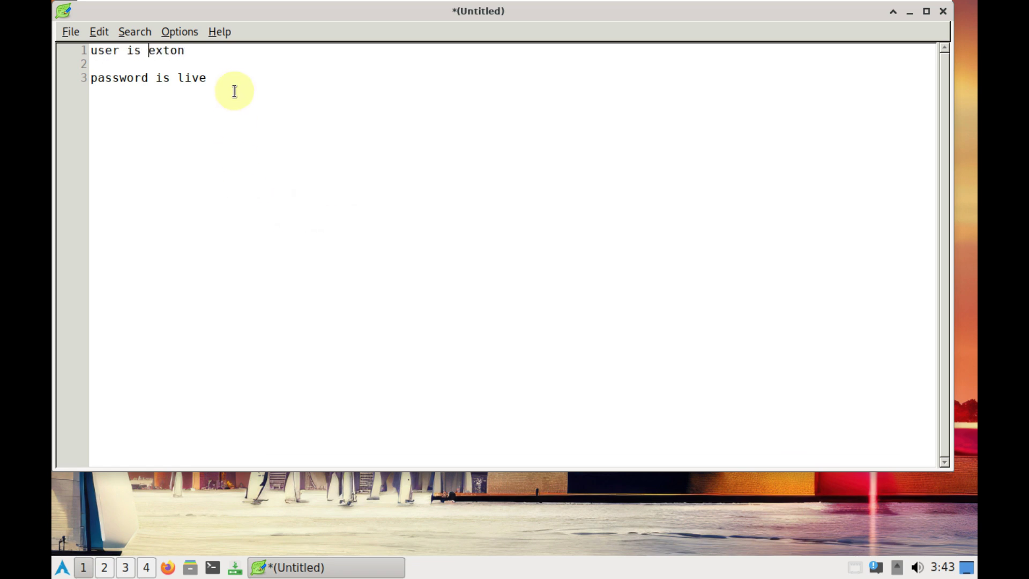
View Leafpad's About information, then close the notes window
{"action": "left_click", "coordinate": [222, 32]}
{"action": "left_click", "coordinate": [230, 52]}
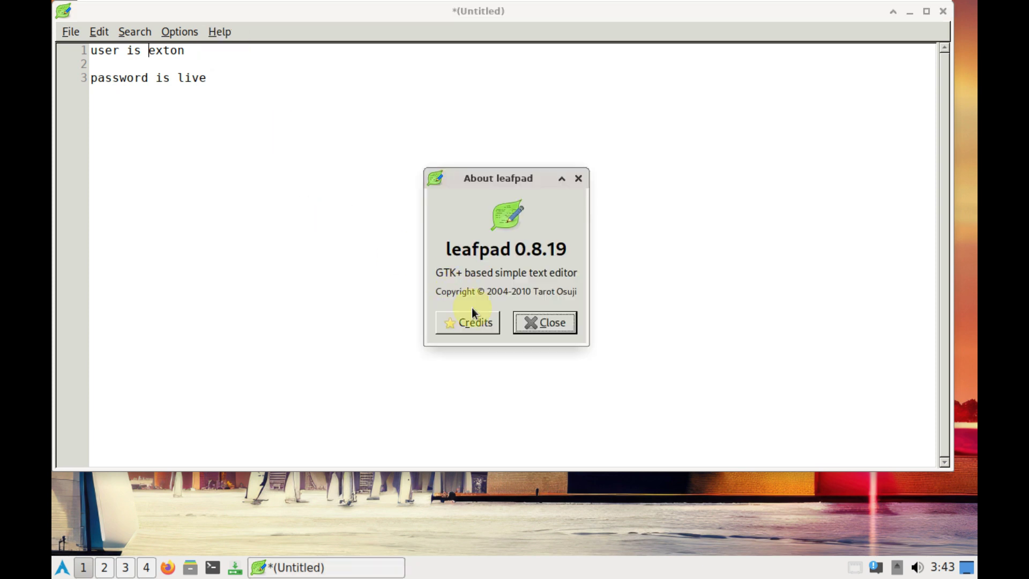
{"action": "left_click", "coordinate": [542, 322]}
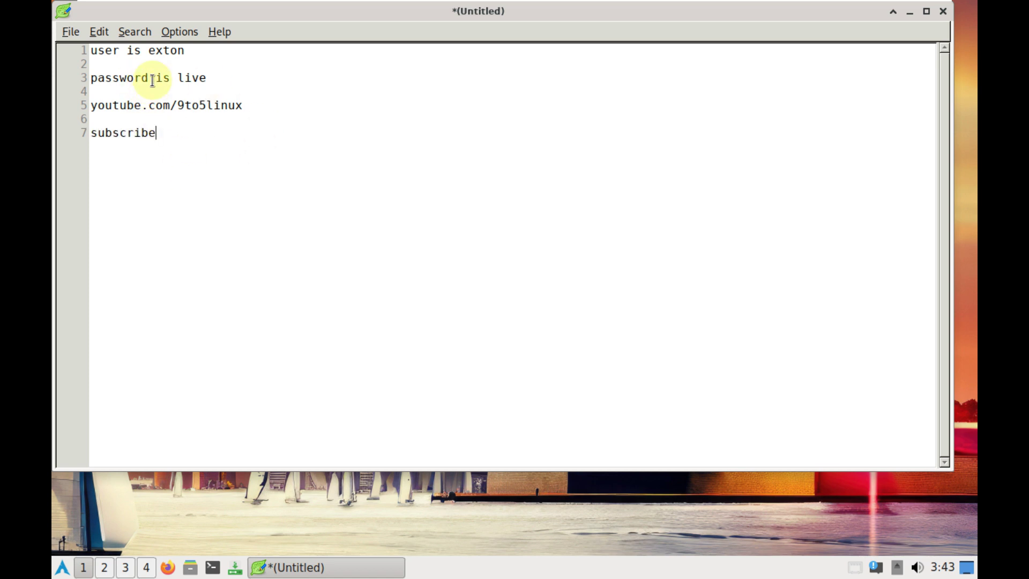
{"action": "left_click", "coordinate": [943, 11]}
Discard the unsaved Leafpad notes and open a terminal from the desktop menu
{"action": "left_click", "coordinate": [444, 297]}
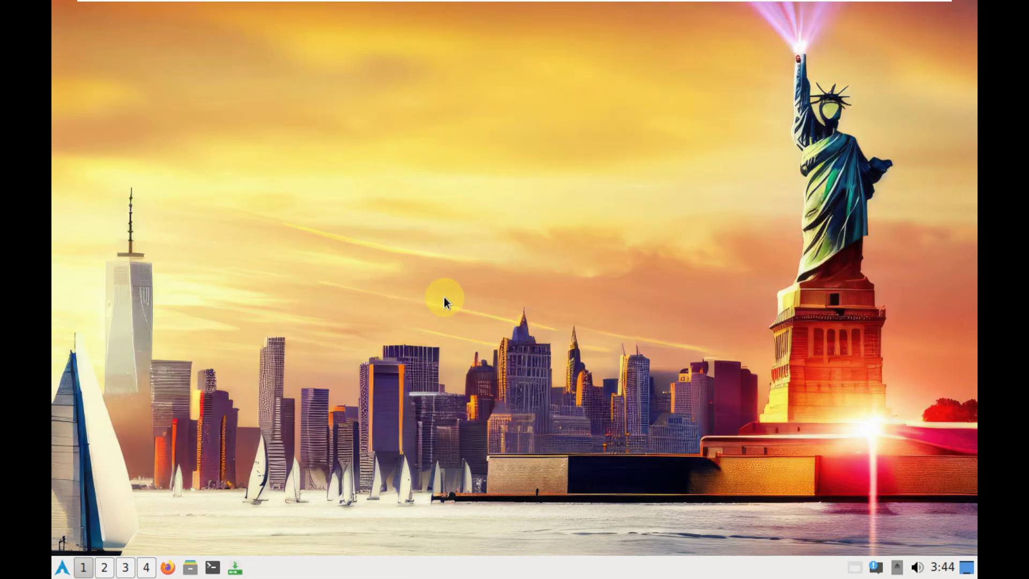
{"action": "right_click", "coordinate": [381, 188]}
{"action": "left_click", "coordinate": [362, 134]}
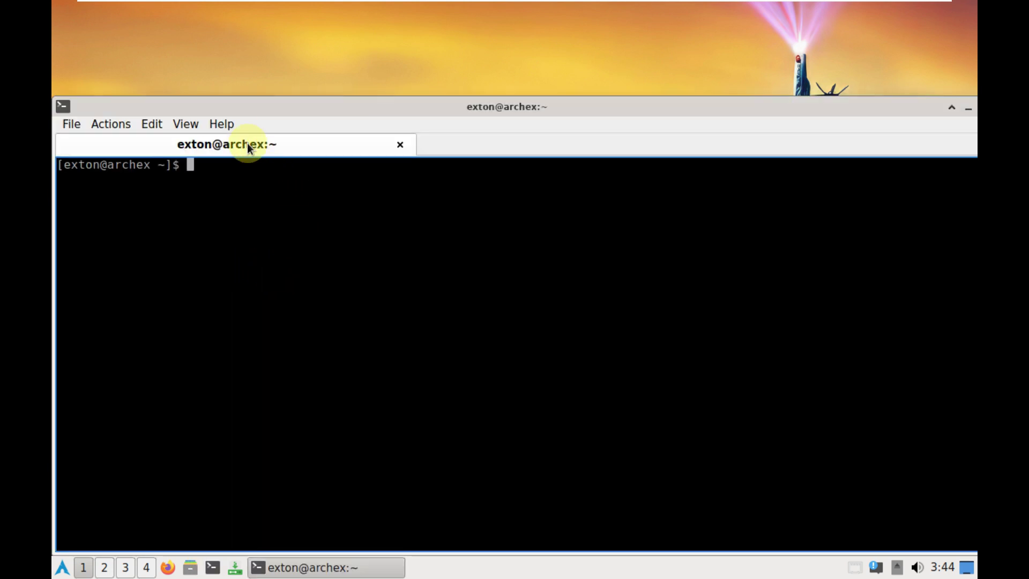
View QTerminal's About Qt and About information, then move the window higher
{"action": "left_click", "coordinate": [232, 127]}
{"action": "left_click", "coordinate": [257, 161]}
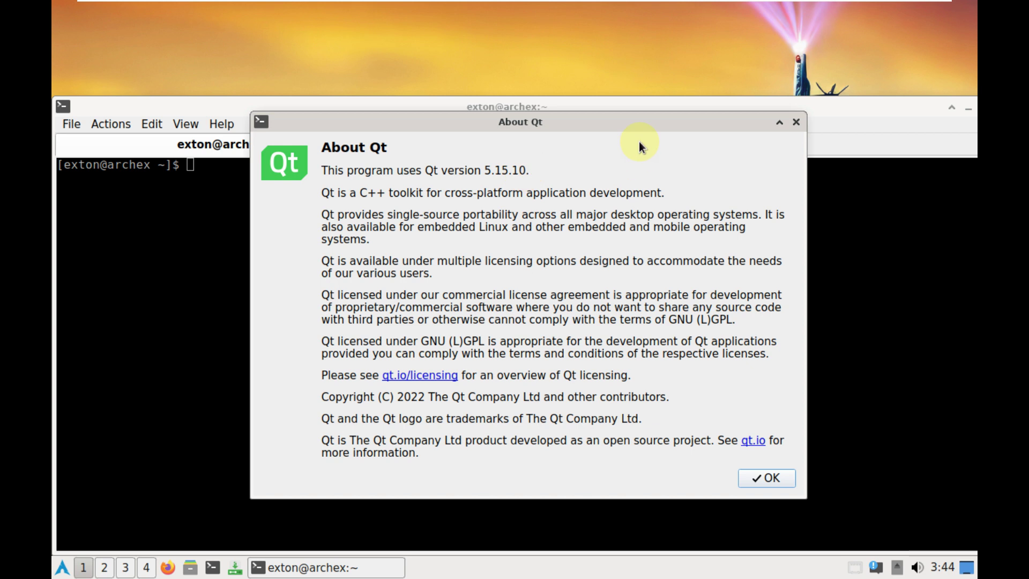
{"action": "left_click", "coordinate": [796, 122]}
{"action": "left_click", "coordinate": [228, 125]}
{"action": "left_click", "coordinate": [246, 145]}
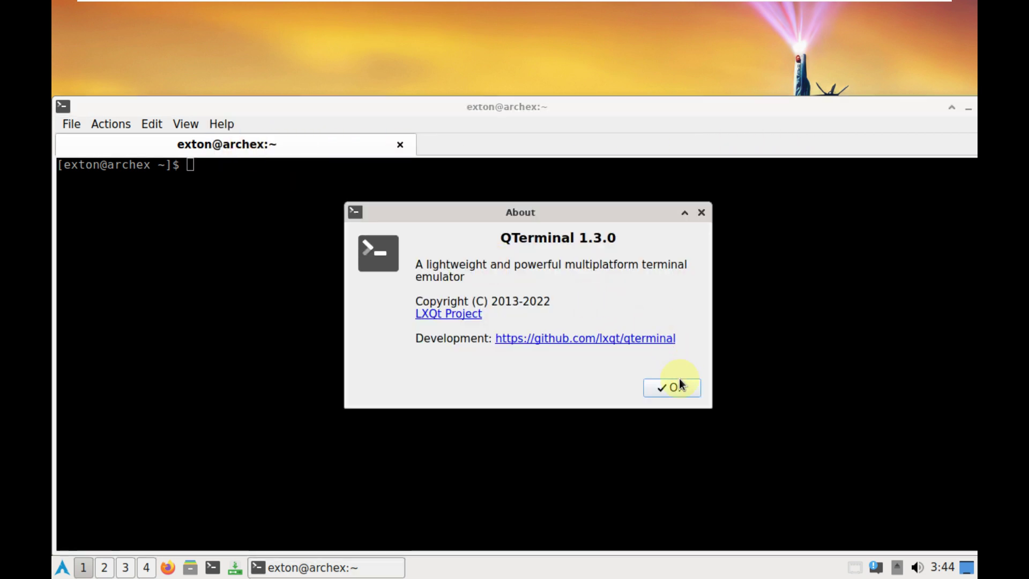
{"action": "left_click", "coordinate": [680, 385]}
{"action": "left_click_drag", "start_coordinate": [588, 100], "coordinate": [597, 52]}
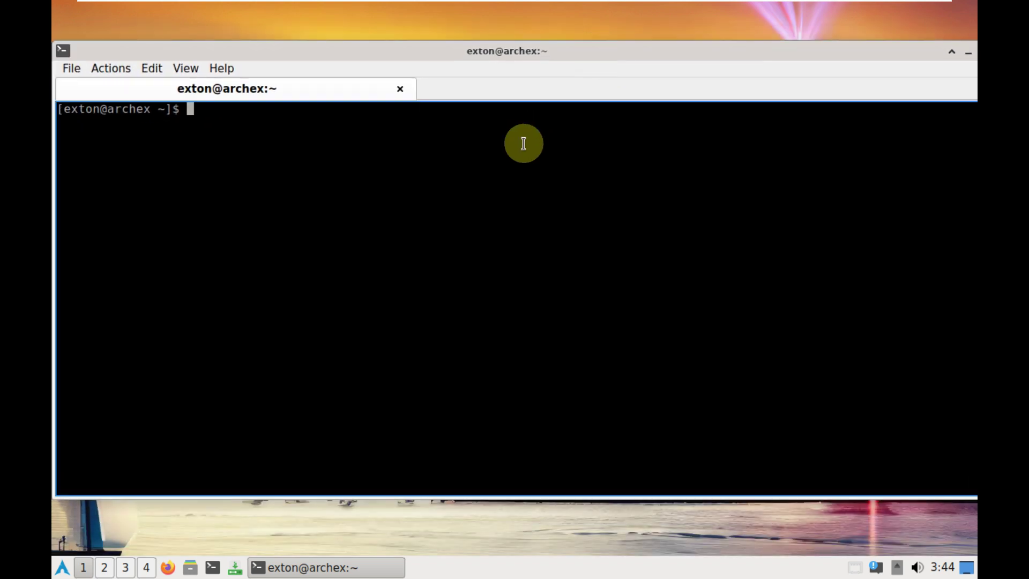
Run inxi, cat /etc/issue, neofetch and uname -a to report system details
{"action": "key", "text": "Return"}
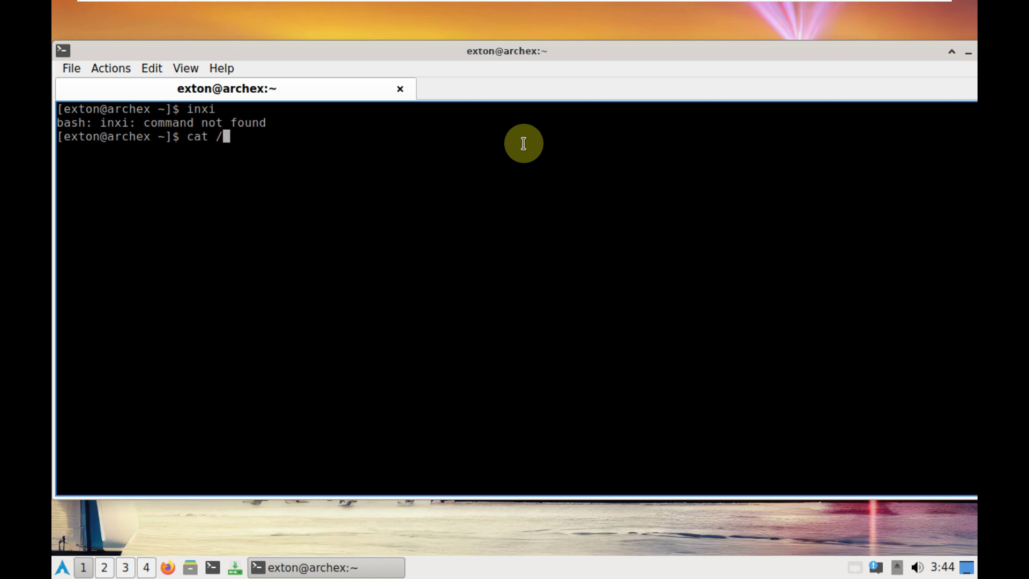
{"action": "type", "text": "cat /etc/issue"}
{"action": "key", "text": "Return"}
{"action": "type", "text": "neofetch"}
{"action": "key", "text": "Return"}
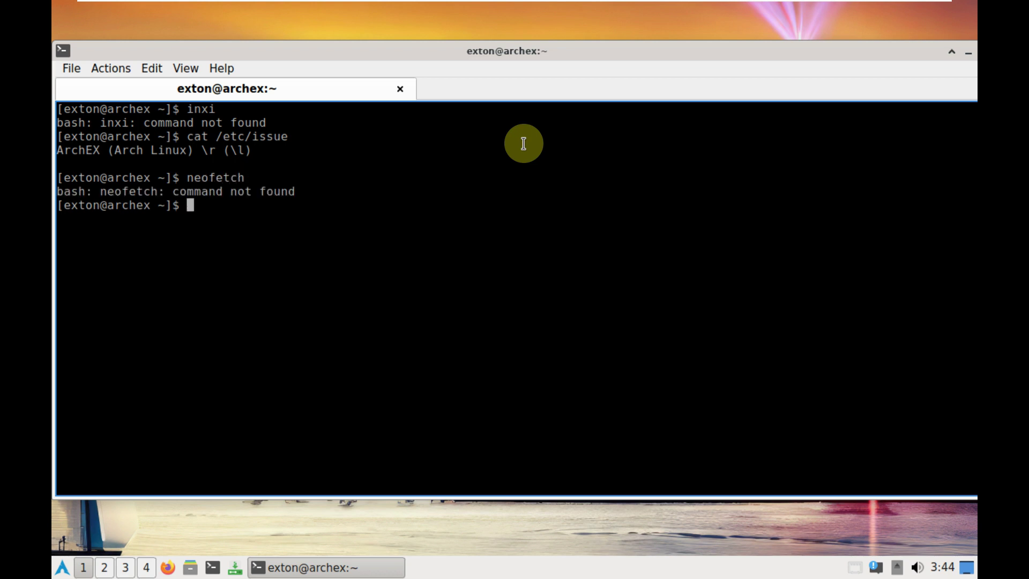
{"action": "type", "text": "uname -a"}
{"action": "key", "text": "Return"}
Show the 6.4.3-arch1-1 kernel release with uname -r, run htop, then exit the terminal
{"action": "type", "text": "unam"}
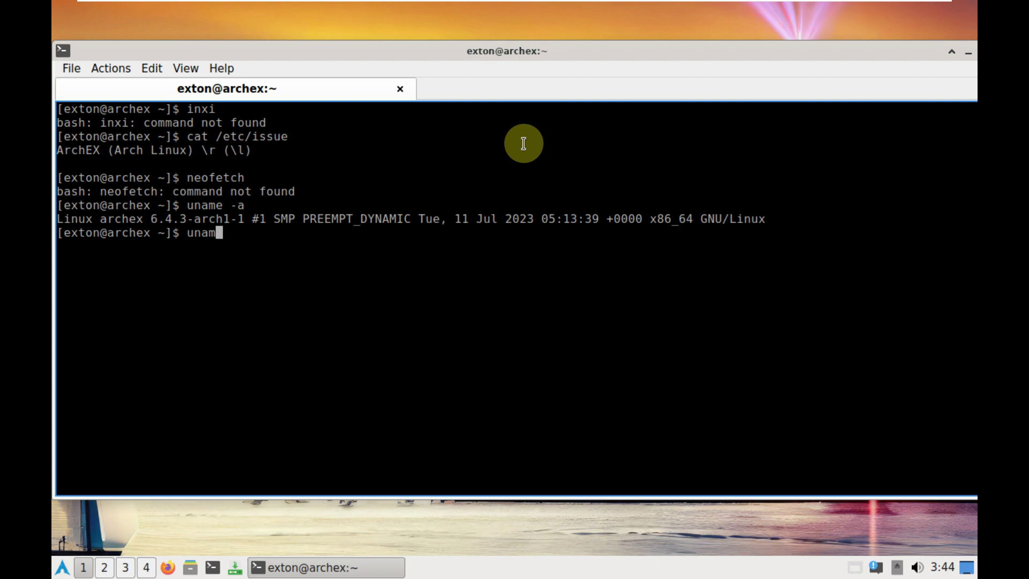
{"action": "key", "text": "Return"}
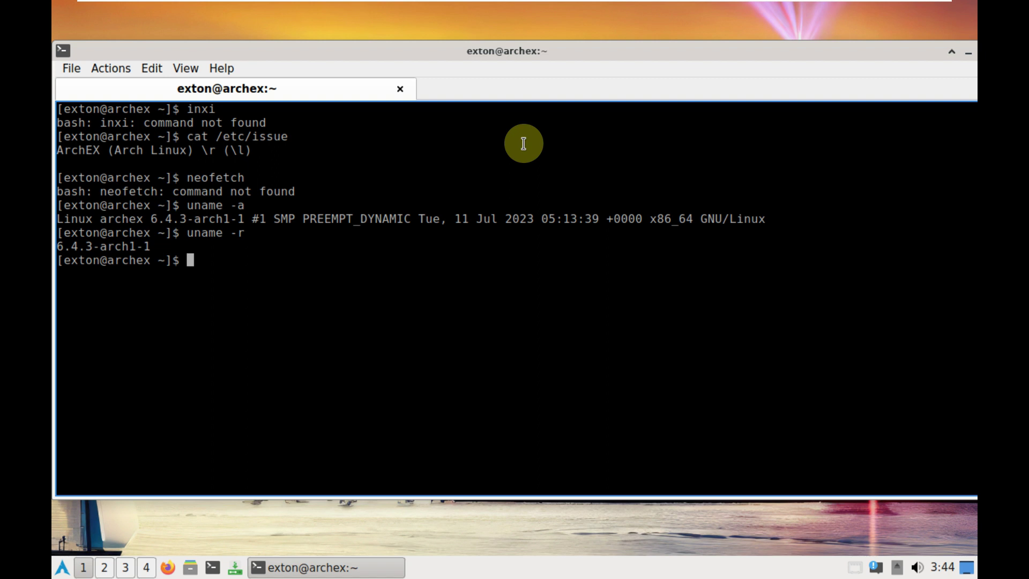
{"action": "key", "text": "Return"}
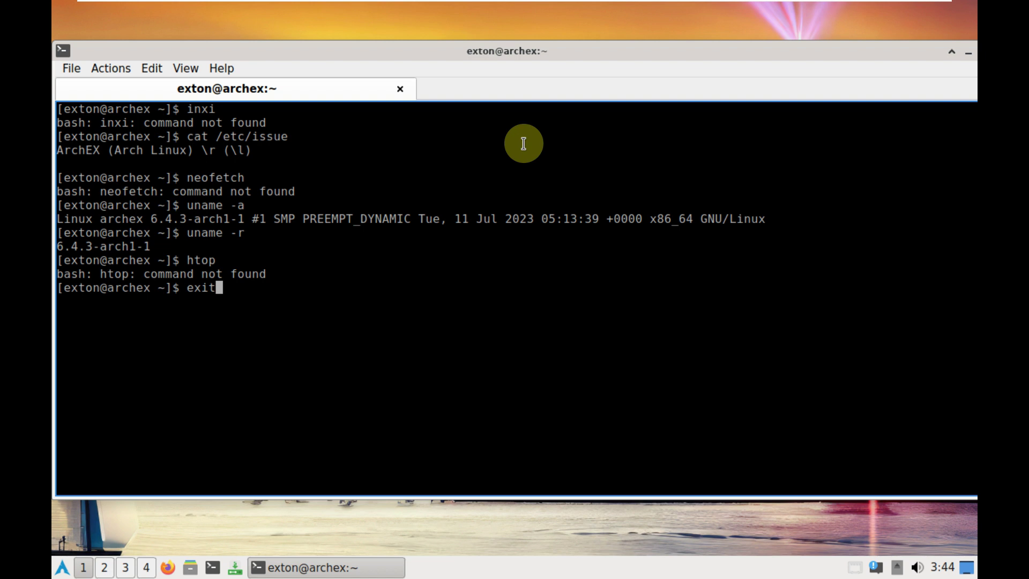
{"action": "key", "text": "Return"}
{"action": "right_click", "coordinate": [524, 143]}
Open Desktop Preferences and enable the Computer shortcut on the desktop
{"action": "left_click", "coordinate": [625, 329]}
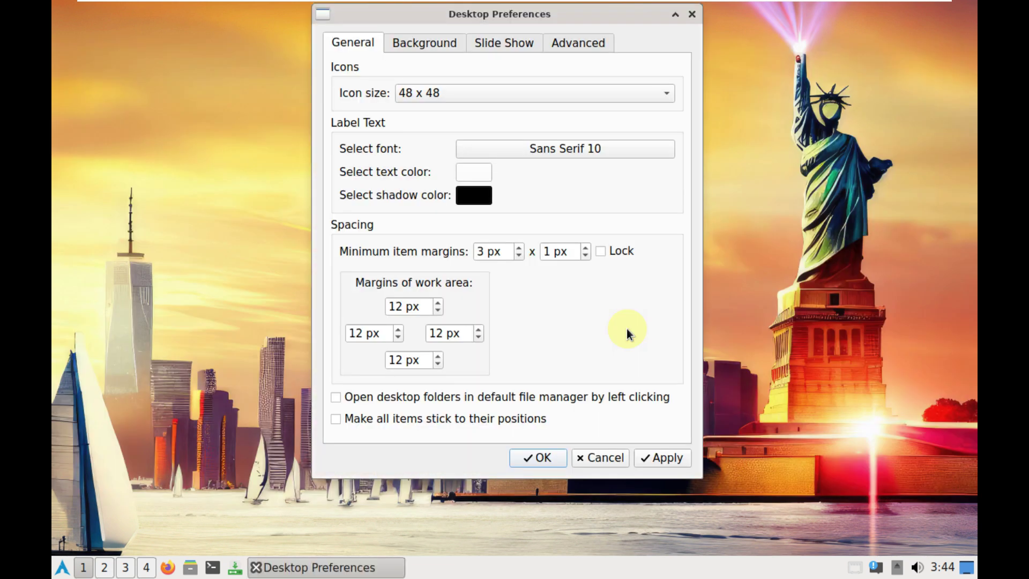
{"action": "left_click", "coordinate": [450, 48]}
{"action": "left_click", "coordinate": [494, 43]}
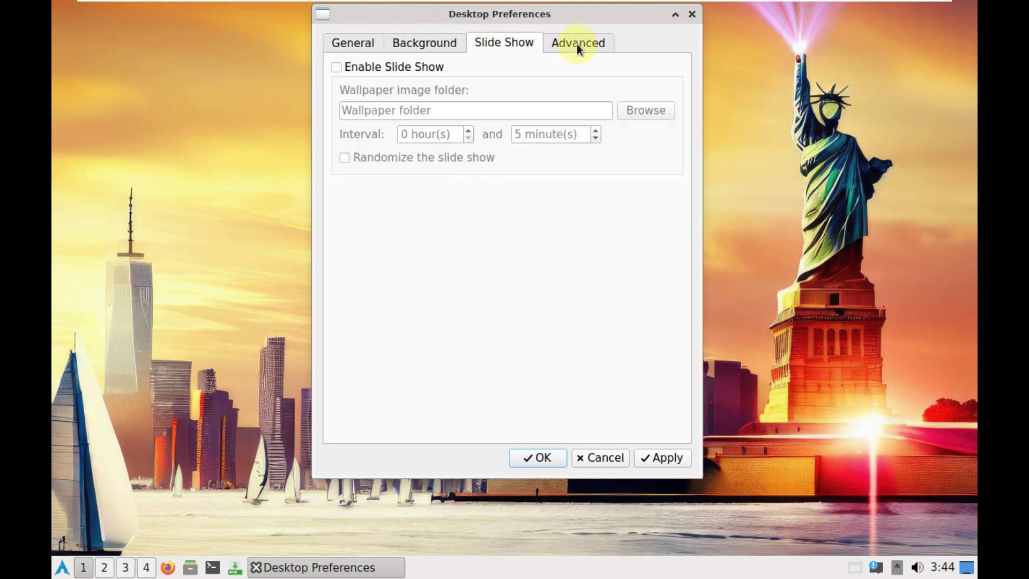
{"action": "left_click", "coordinate": [579, 41]}
{"action": "left_click", "coordinate": [424, 44]}
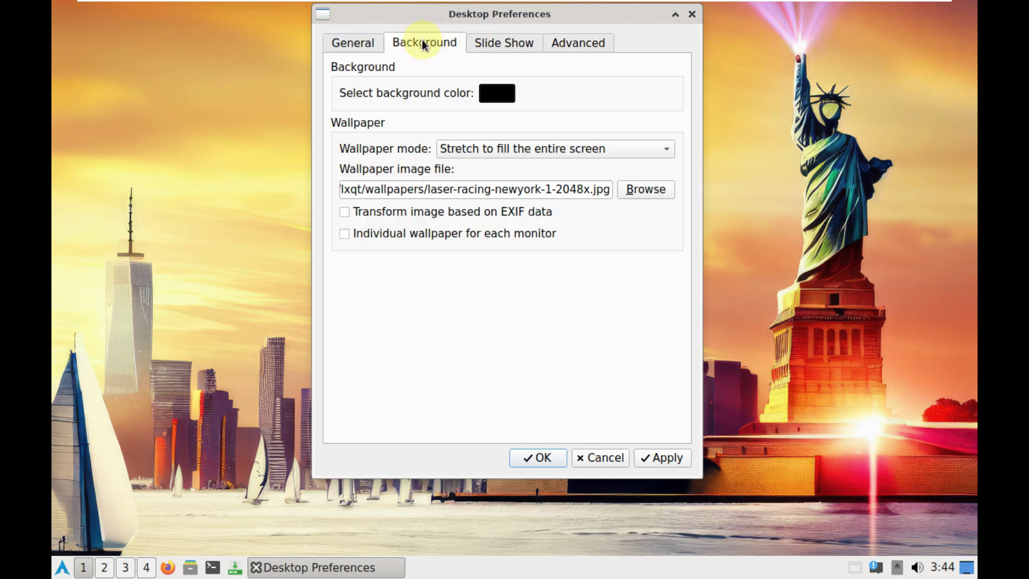
{"action": "left_click", "coordinate": [533, 42]}
{"action": "left_click", "coordinate": [563, 43]}
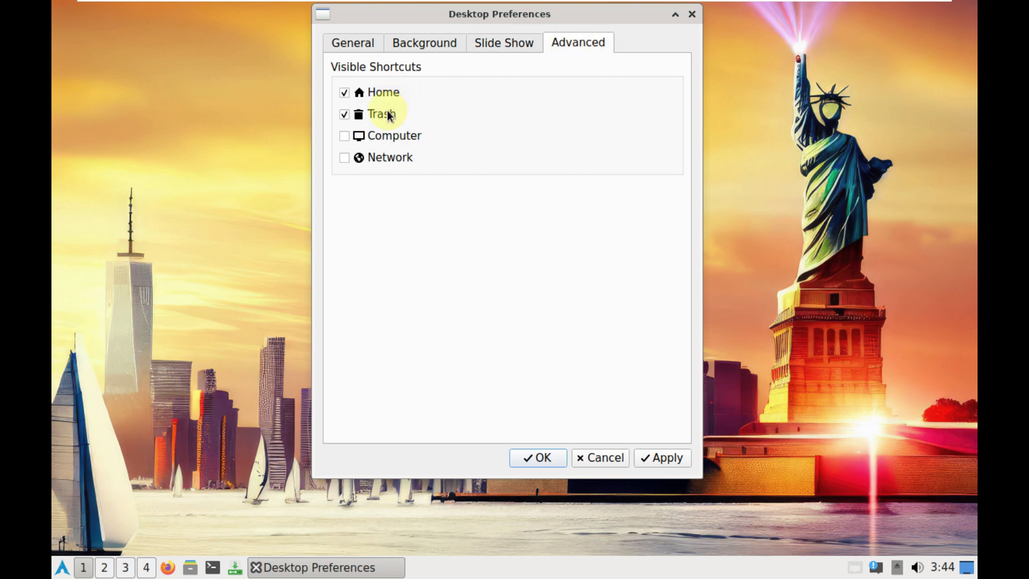
{"action": "left_click", "coordinate": [663, 456]}
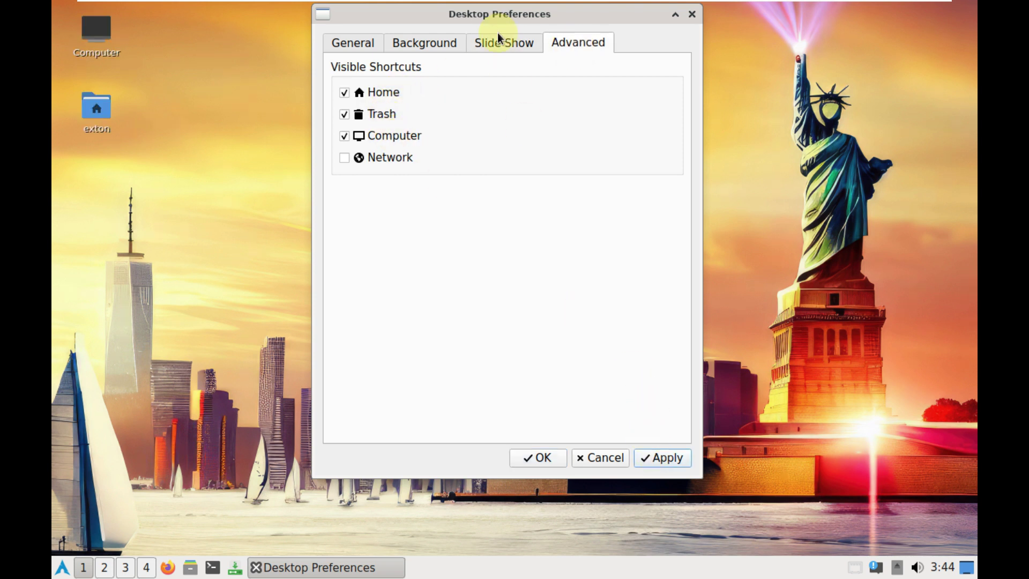
Set the wallpaper to guadalest-spain.jpg, apply it and close Desktop Preferences
{"action": "left_click", "coordinate": [448, 47]}
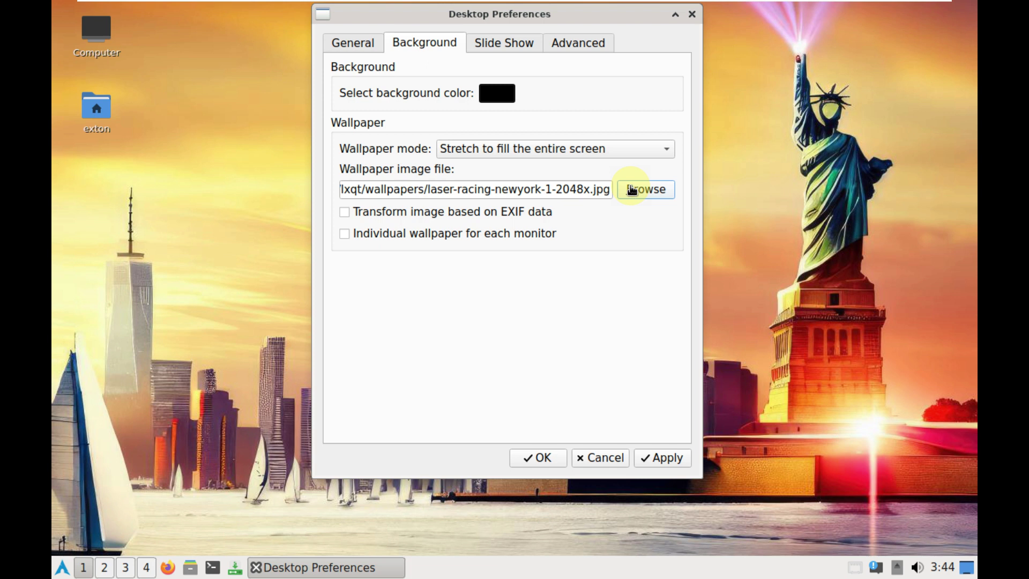
{"action": "left_click", "coordinate": [631, 190]}
{"action": "scroll", "coordinate": [747, 155], "scroll_direction": "down", "scroll_amount": 1}
{"action": "left_click_drag", "start_coordinate": [746, 155], "coordinate": [731, 101]}
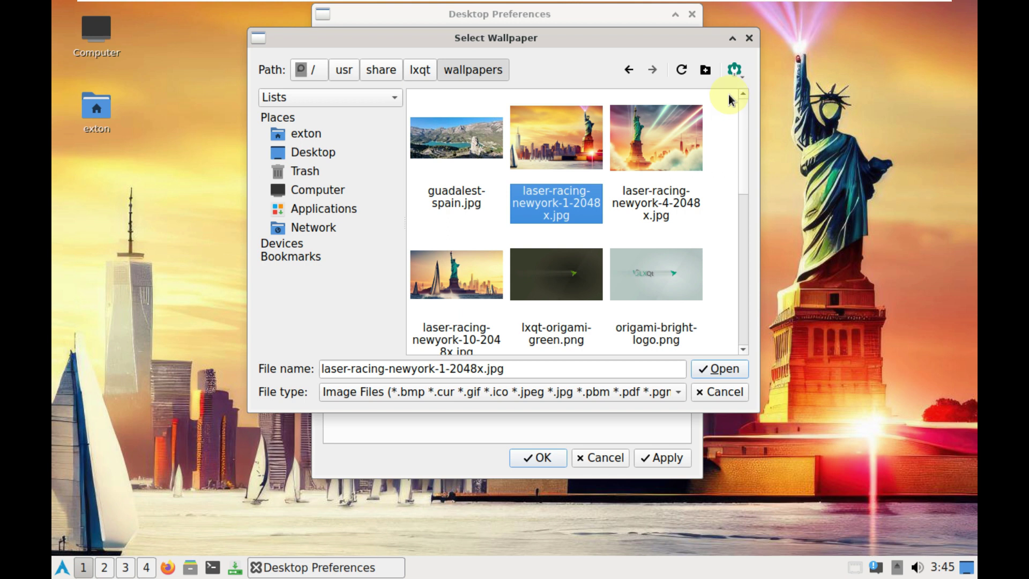
{"action": "double_click", "coordinate": [487, 142]}
{"action": "left_click", "coordinate": [664, 457]}
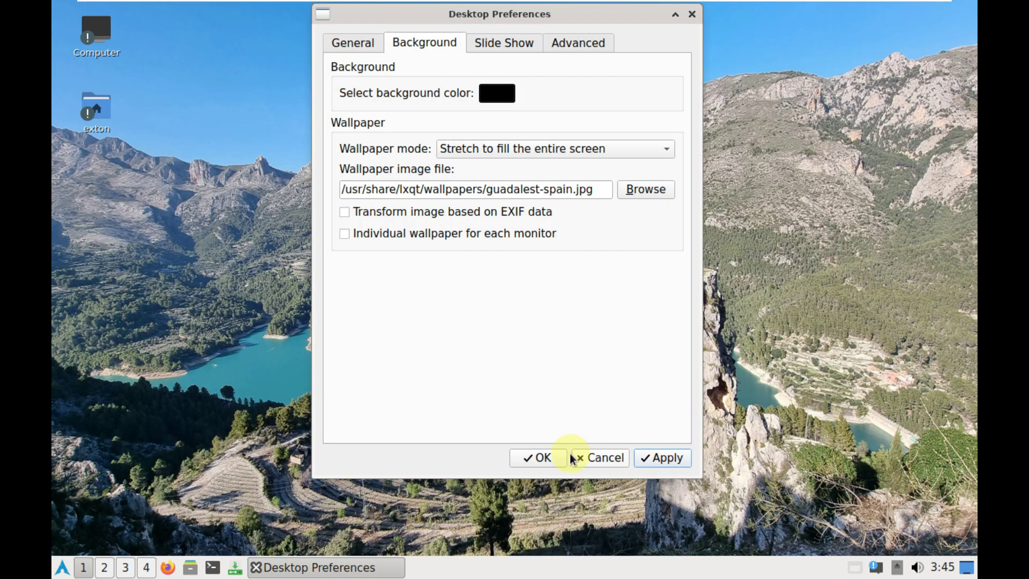
{"action": "left_click", "coordinate": [542, 457]}
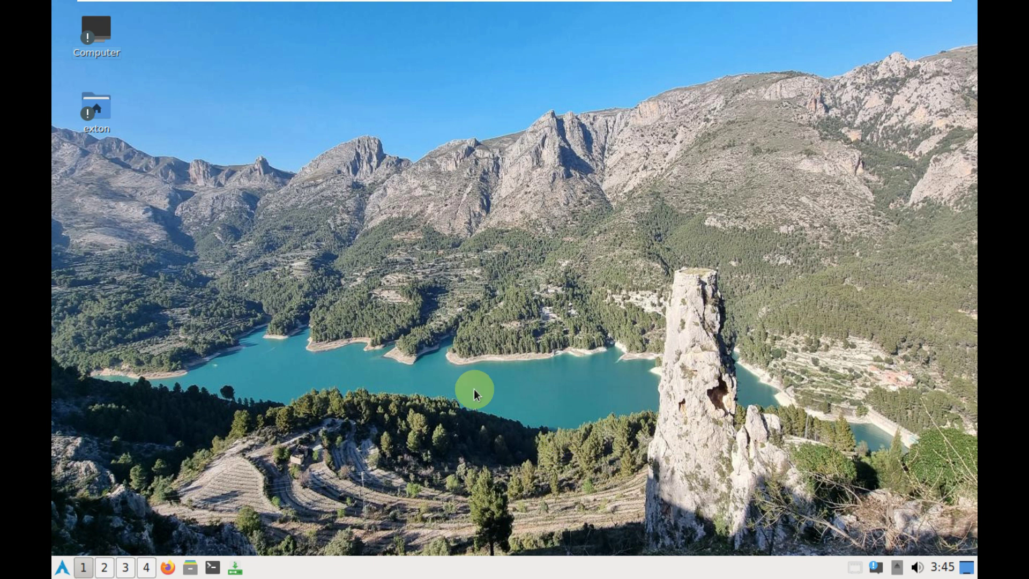
{"action": "right_click", "coordinate": [402, 563]}
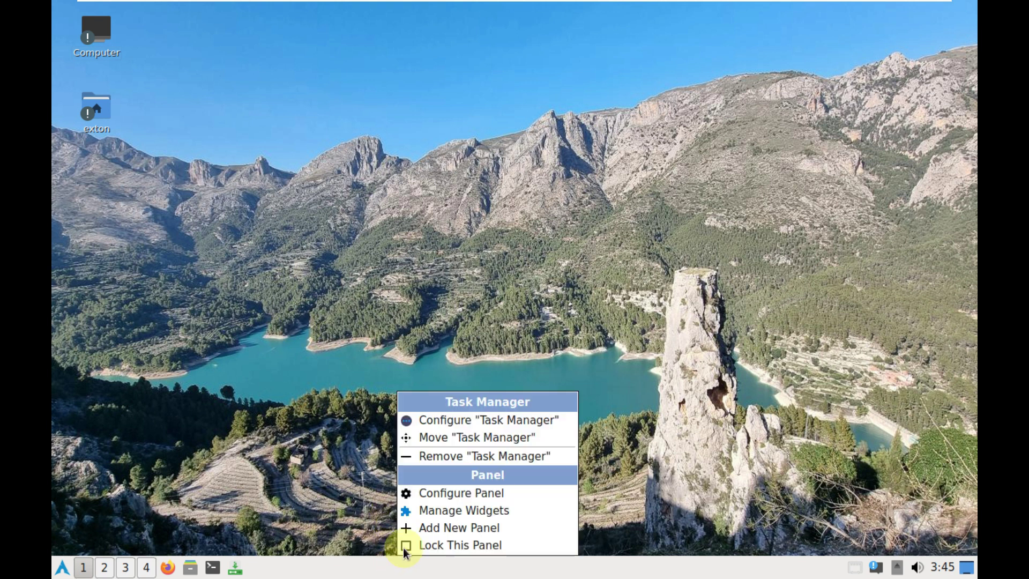
{"action": "left_click", "coordinate": [490, 497]}
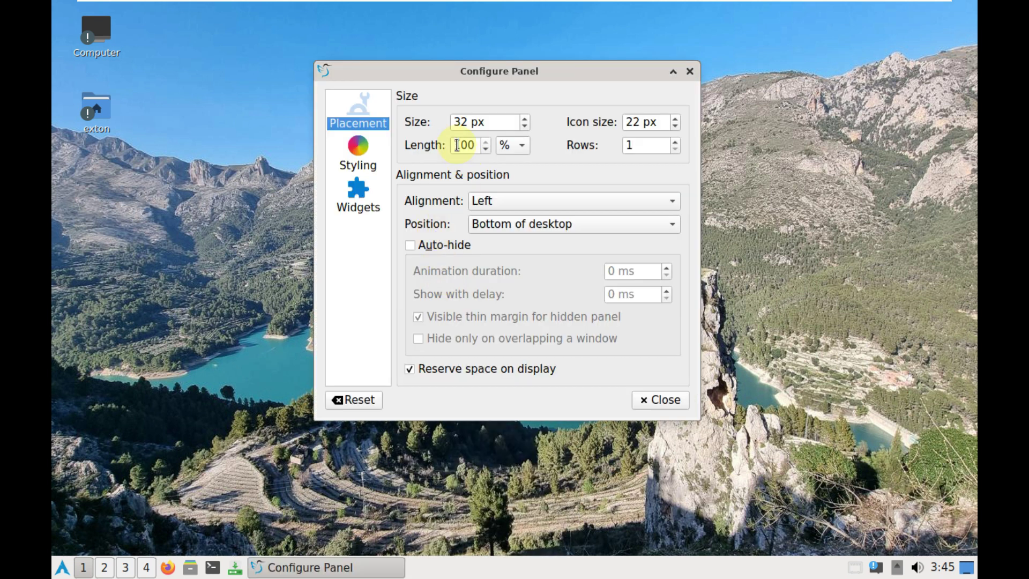
{"action": "left_click", "coordinate": [374, 155]}
{"action": "left_click", "coordinate": [375, 187]}
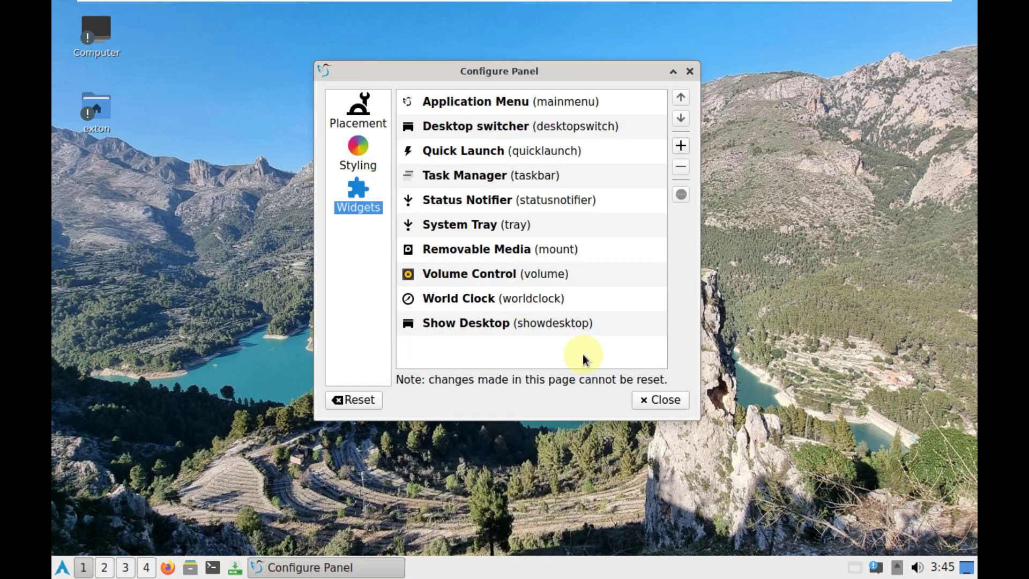
{"action": "left_click", "coordinate": [654, 399]}
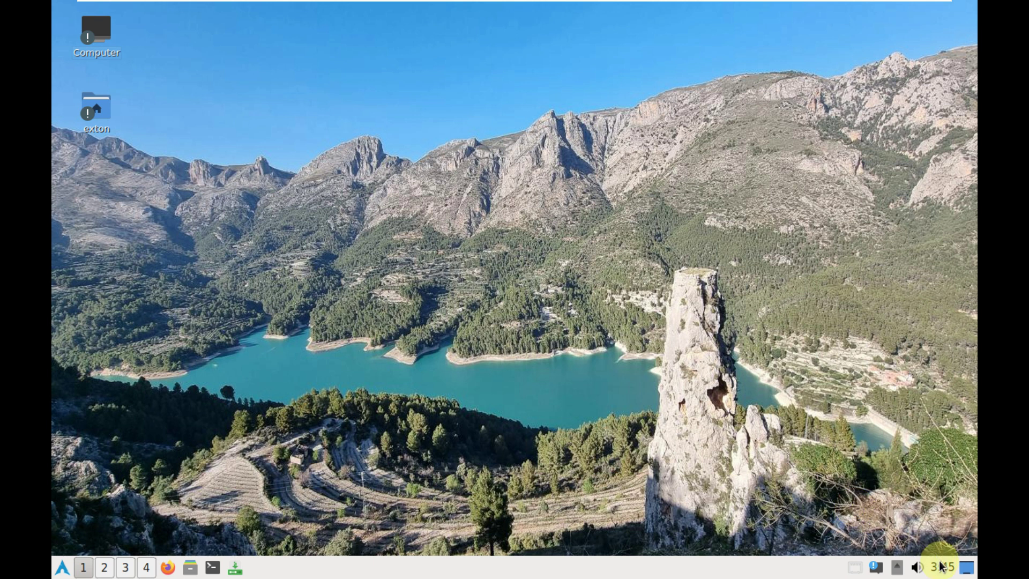
Clear all past notifications, then check the removable media and calendar applets
{"action": "left_click", "coordinate": [875, 566]}
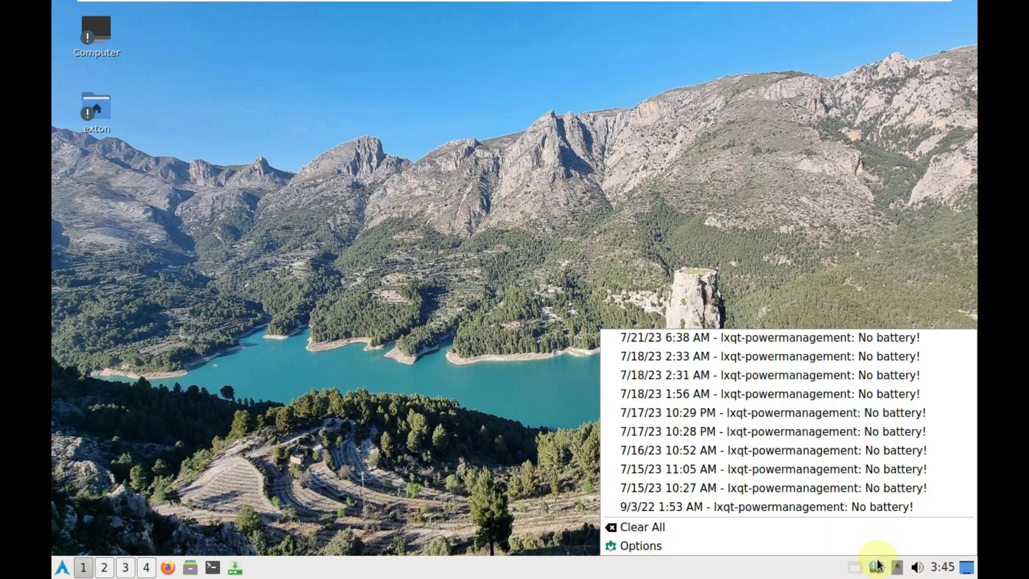
{"action": "left_click", "coordinate": [722, 527]}
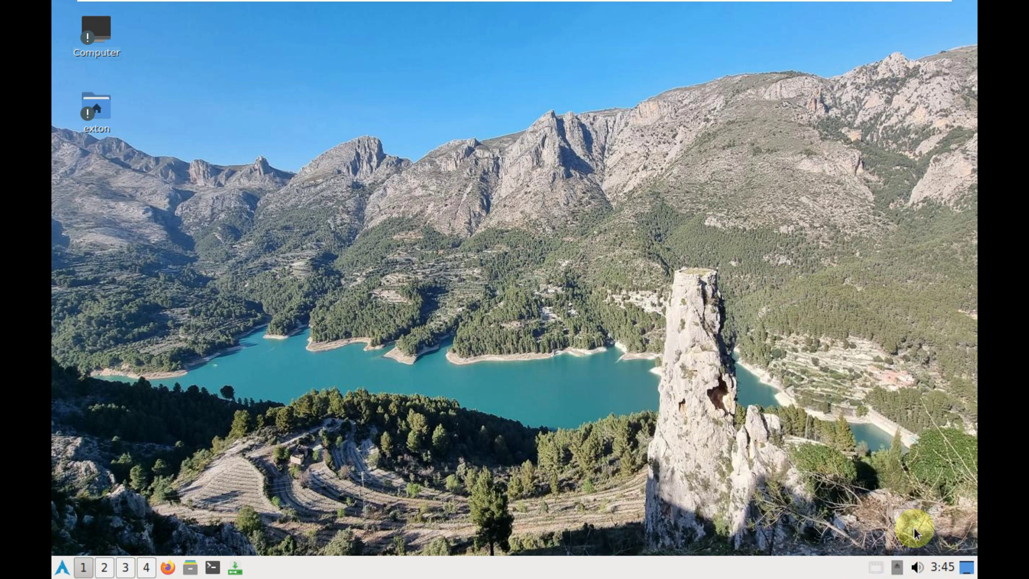
{"action": "left_click", "coordinate": [896, 567]}
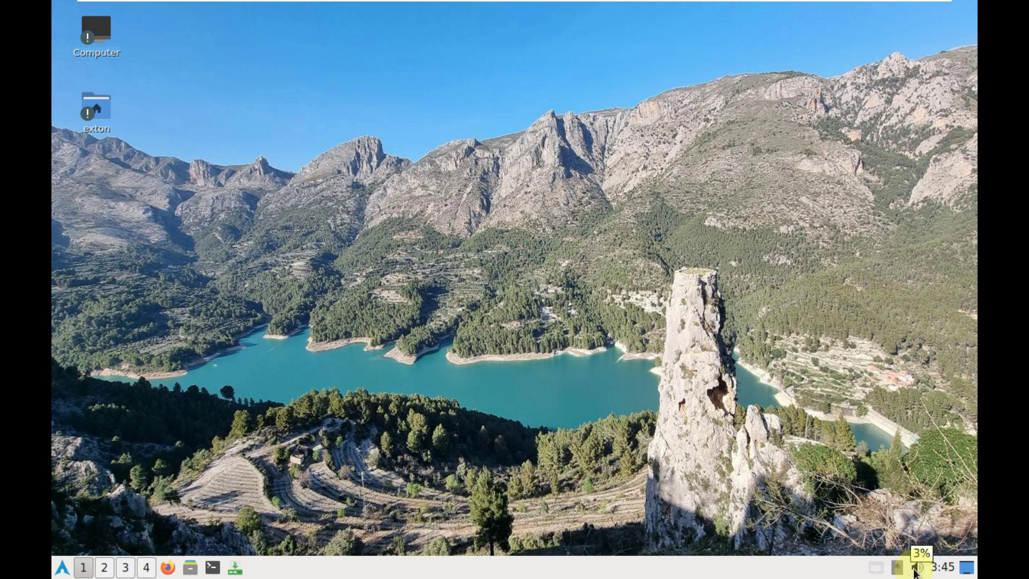
{"action": "left_click", "coordinate": [943, 568]}
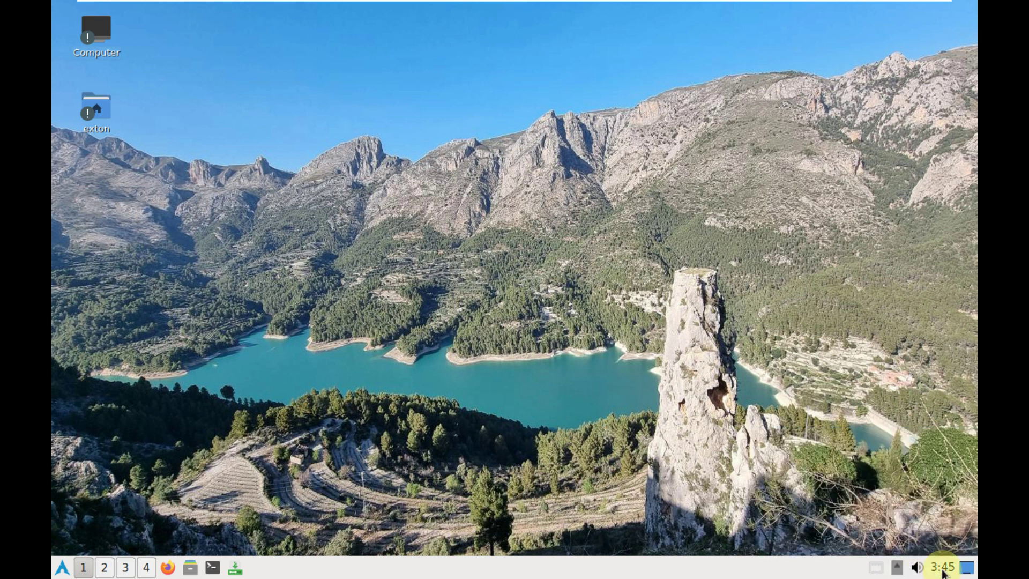
Open PCManFM-Qt, view its About (version 1.3.0), and close the file manager
{"action": "left_click", "coordinate": [190, 569]}
{"action": "left_click", "coordinate": [308, 32]}
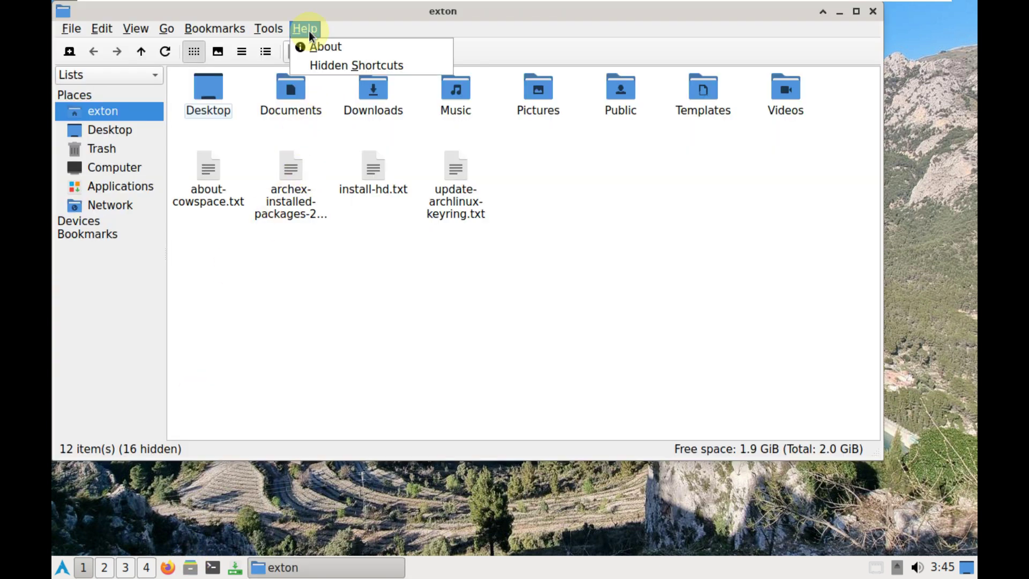
{"action": "left_click", "coordinate": [314, 48]}
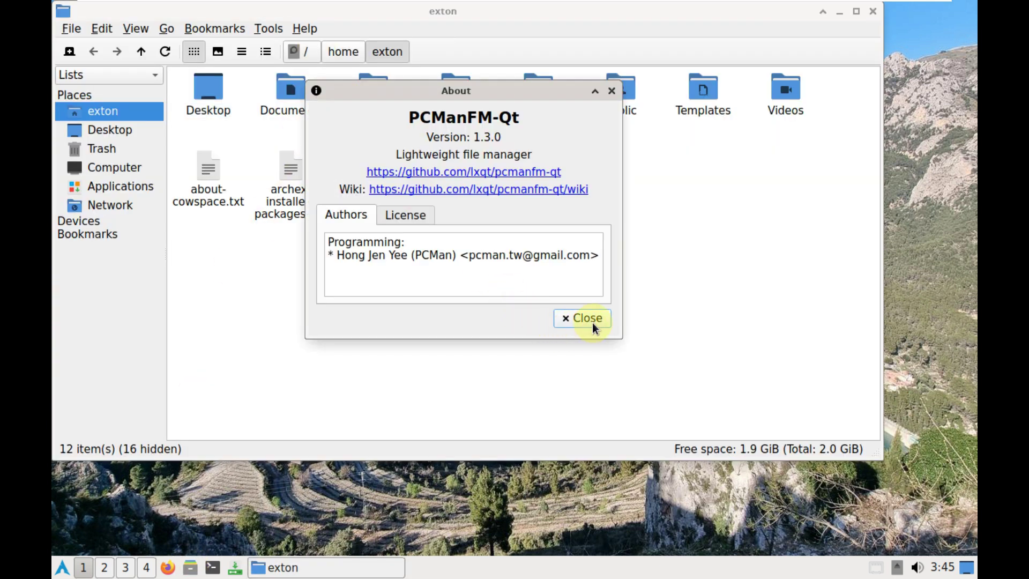
{"action": "left_click", "coordinate": [592, 322]}
{"action": "left_click", "coordinate": [869, 15]}
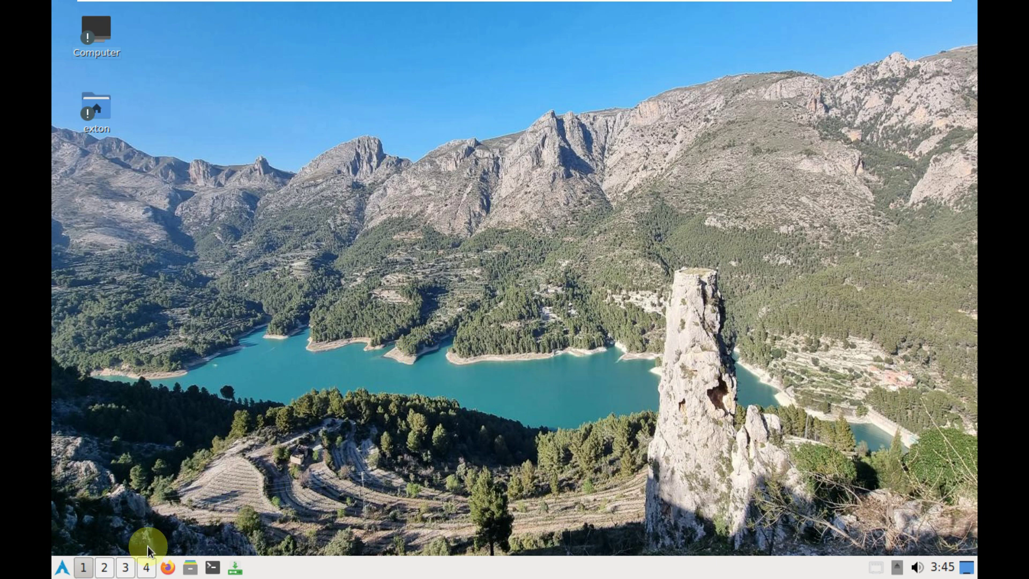
Launch QTerminal from System Tools and close it again
{"action": "left_click", "coordinate": [64, 567]}
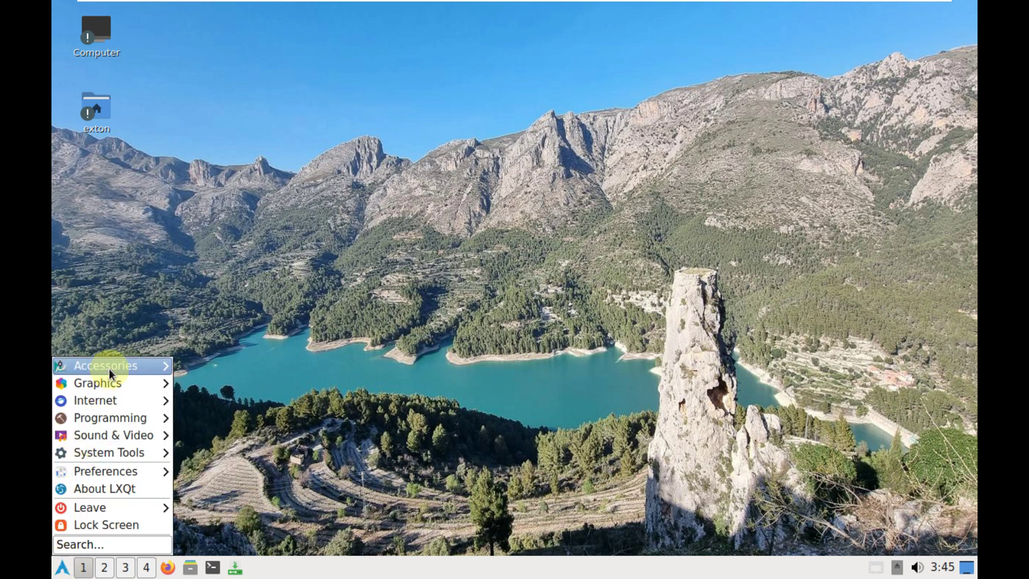
{"action": "mouse_move", "coordinate": [114, 363]}
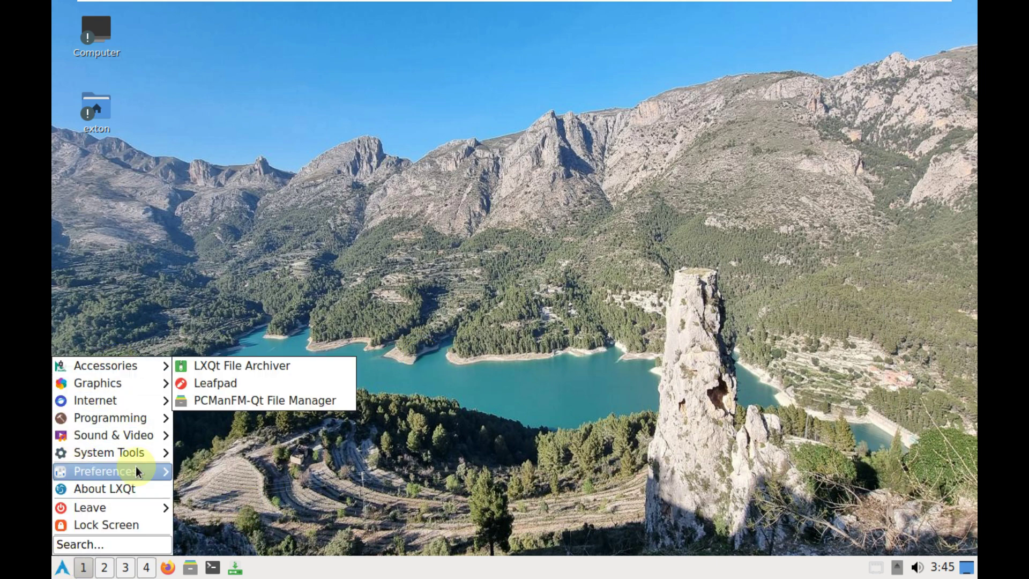
{"action": "mouse_move", "coordinate": [139, 455]}
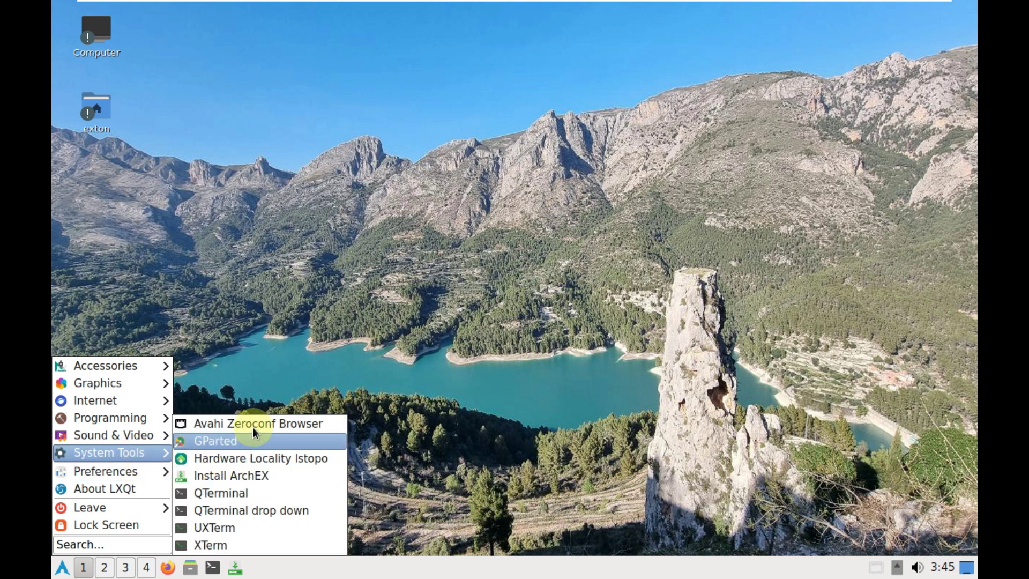
{"action": "left_click", "coordinate": [266, 491]}
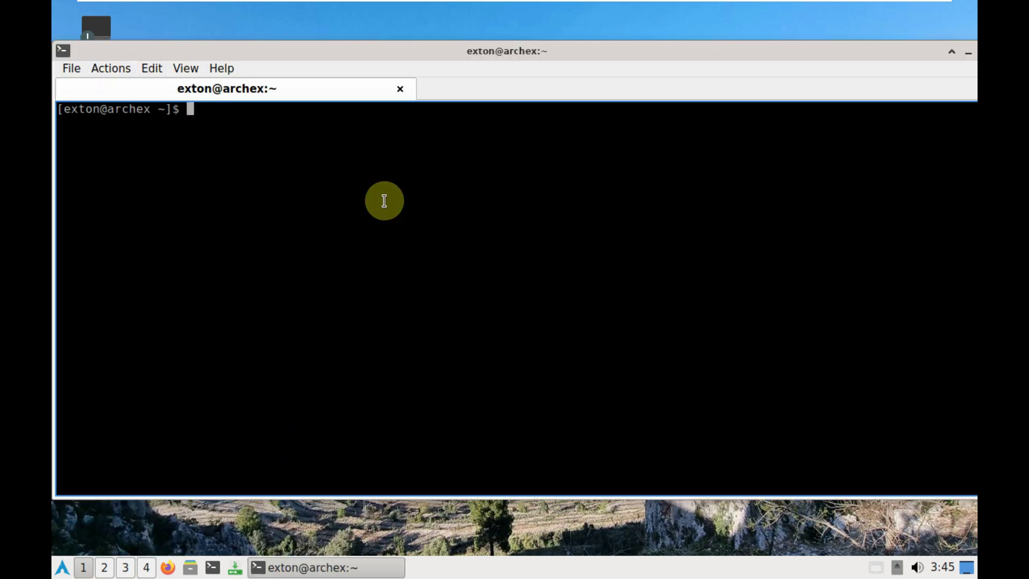
{"action": "left_click", "coordinate": [401, 89]}
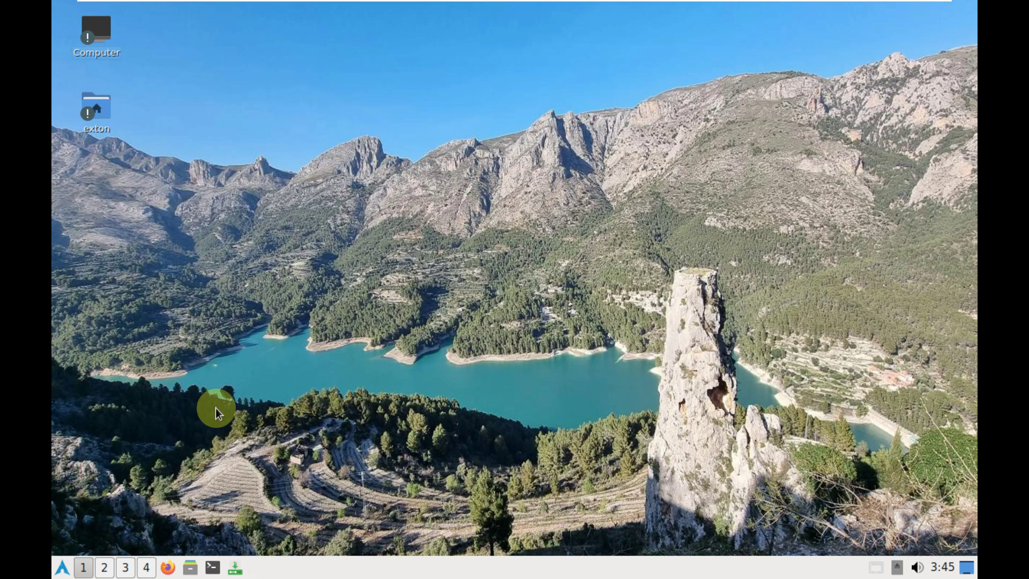
Browse the application menu to Preferences > LXQt Settings
{"action": "left_click", "coordinate": [62, 567]}
{"action": "mouse_move", "coordinate": [112, 507]}
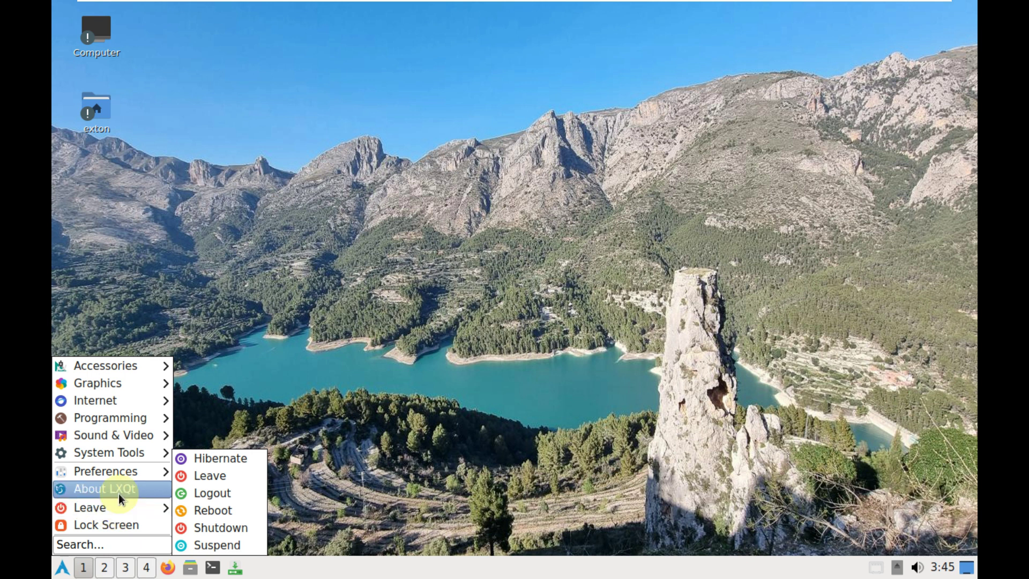
{"action": "mouse_move", "coordinate": [121, 472]}
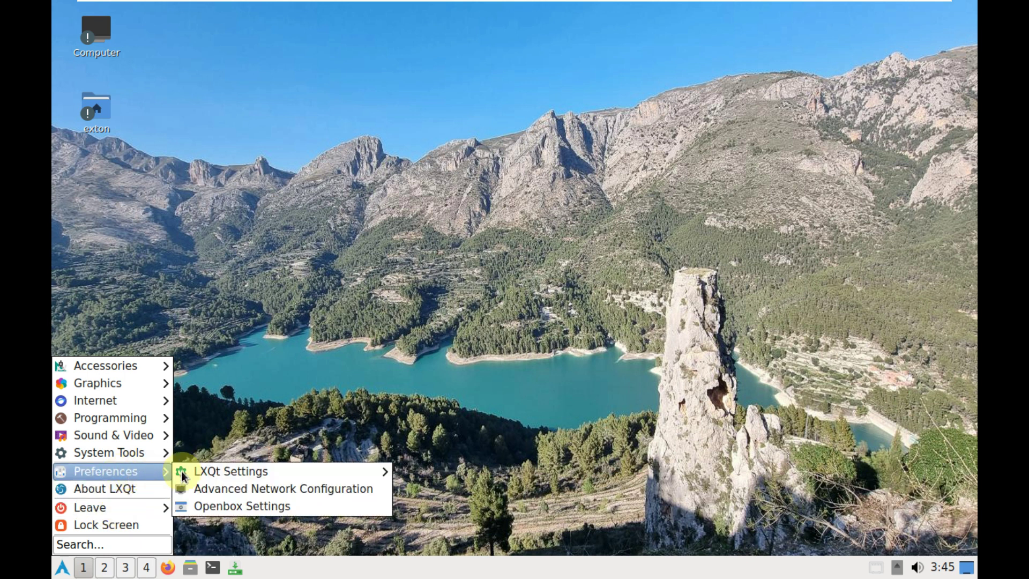
{"action": "mouse_move", "coordinate": [204, 471]}
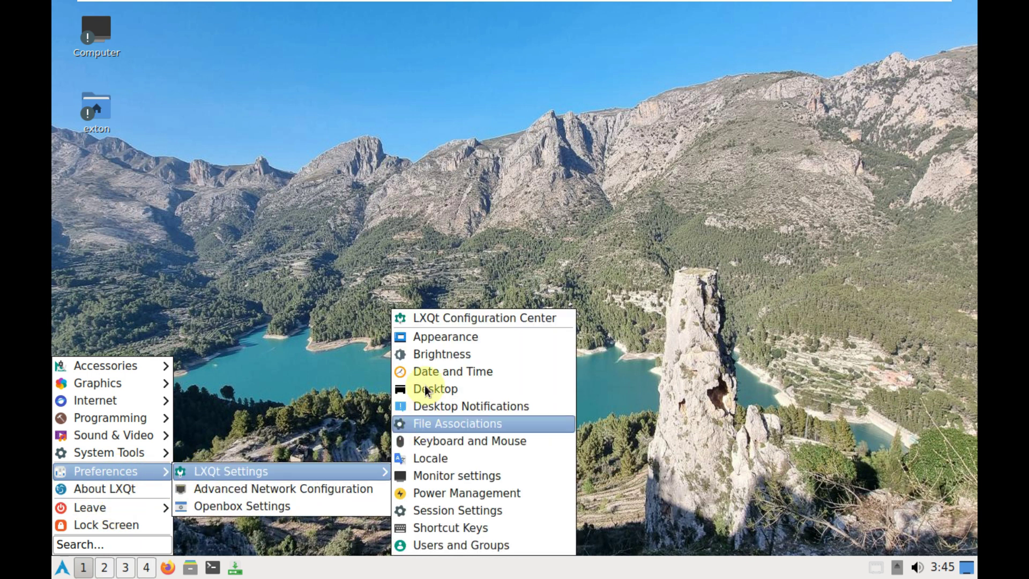
Open Appearance, view its Icons Theme, LXQt Theme, Font, Cursor and GTK Style pages, then close it
{"action": "left_click", "coordinate": [433, 333]}
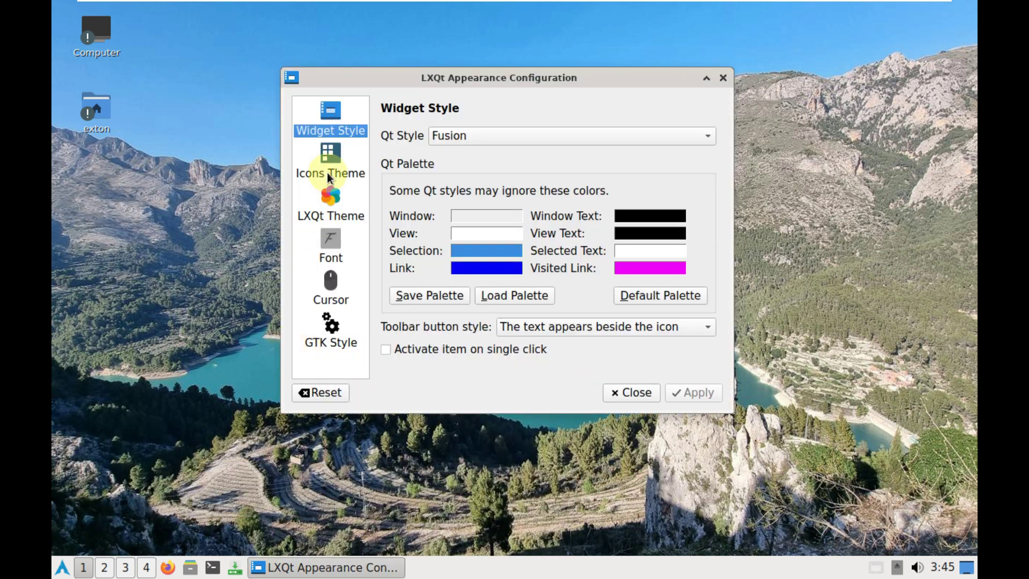
{"action": "left_click", "coordinate": [330, 170]}
{"action": "left_click", "coordinate": [332, 194]}
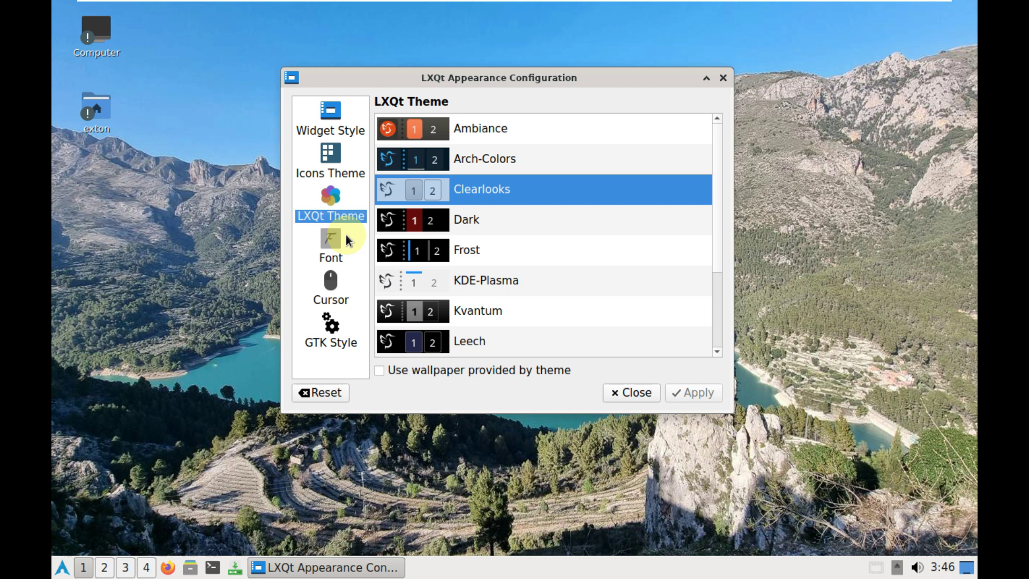
{"action": "left_click", "coordinate": [336, 241]}
{"action": "left_click", "coordinate": [334, 280]}
{"action": "left_click", "coordinate": [338, 333]}
{"action": "left_click", "coordinate": [632, 392]}
{"action": "left_click", "coordinate": [63, 568]}
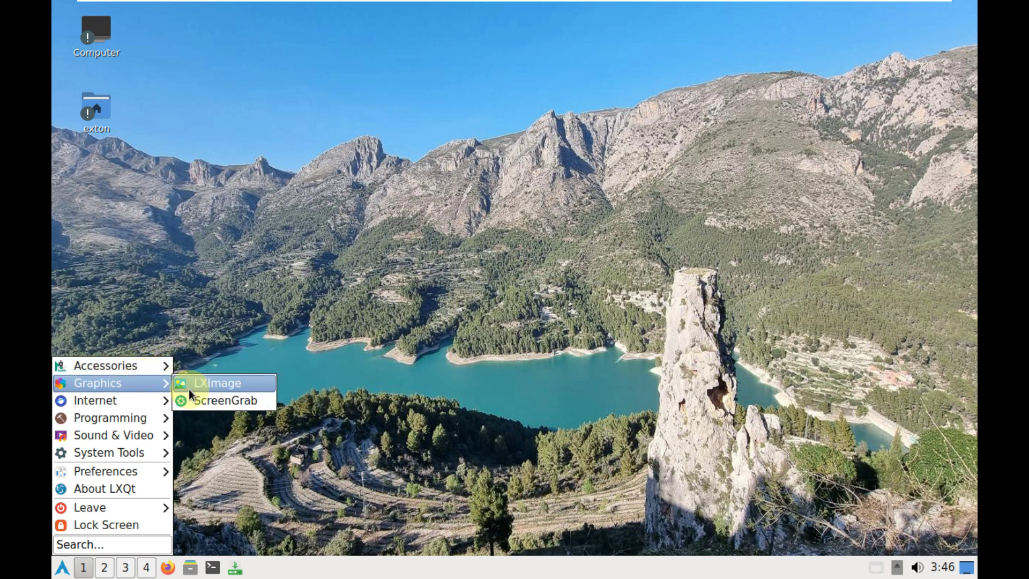
Launch the LXImage image viewer, then GParted from System Tools
{"action": "left_click", "coordinate": [208, 390]}
{"action": "left_click", "coordinate": [61, 567]}
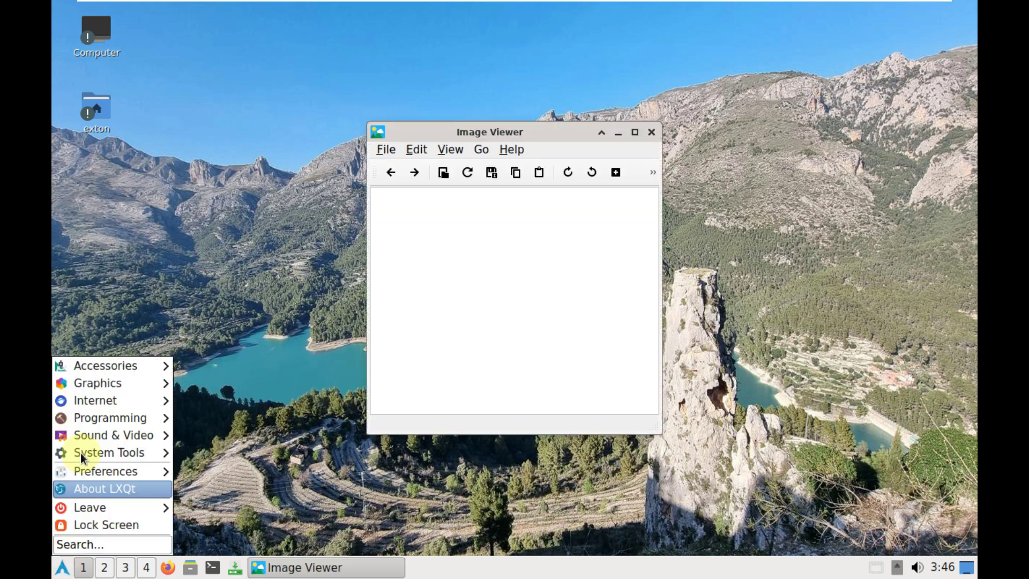
{"action": "mouse_move", "coordinate": [116, 403]}
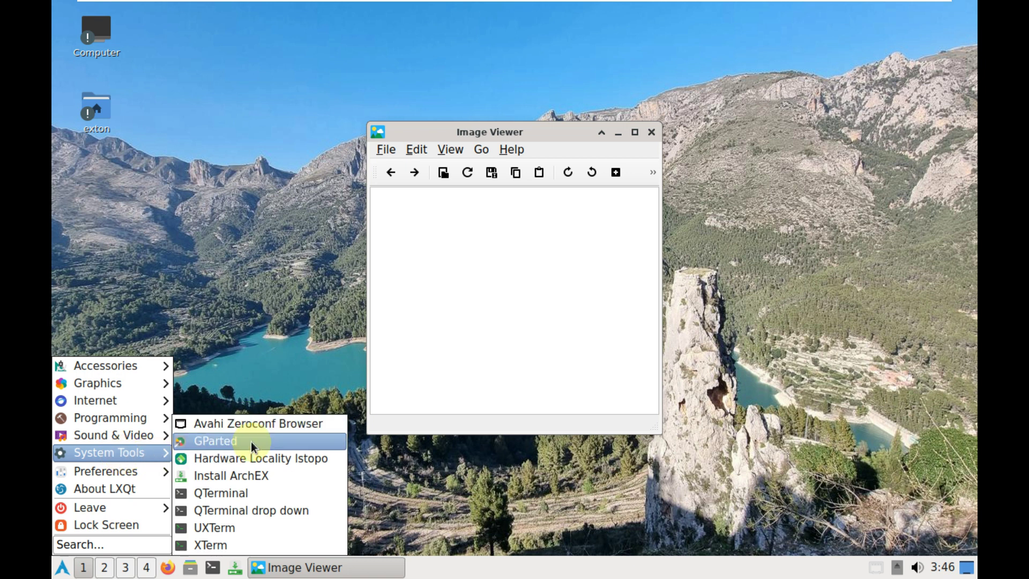
{"action": "left_click", "coordinate": [251, 442]}
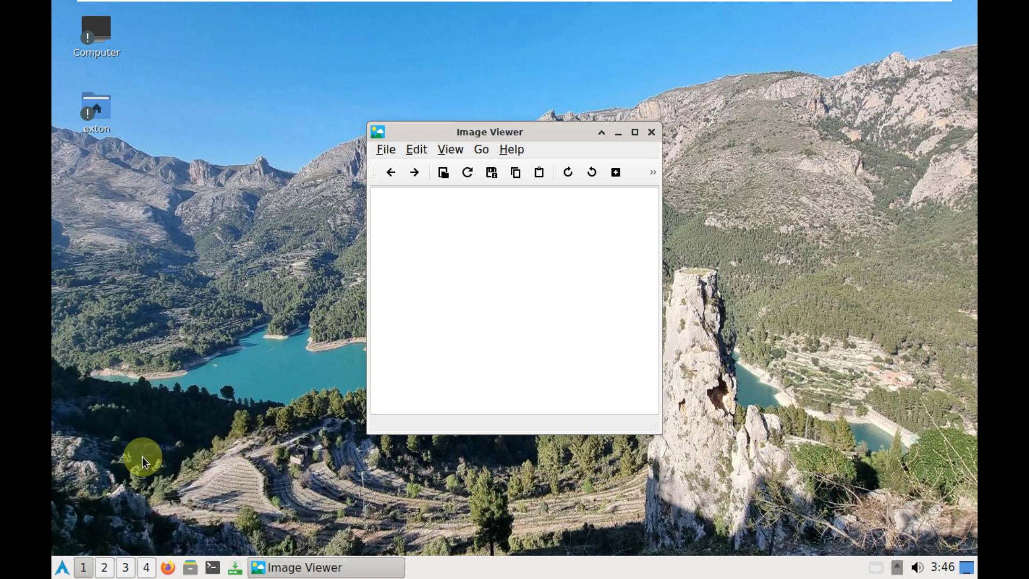
Browse the application menu to Preferences > LXQt Settings
{"action": "left_click", "coordinate": [65, 565]}
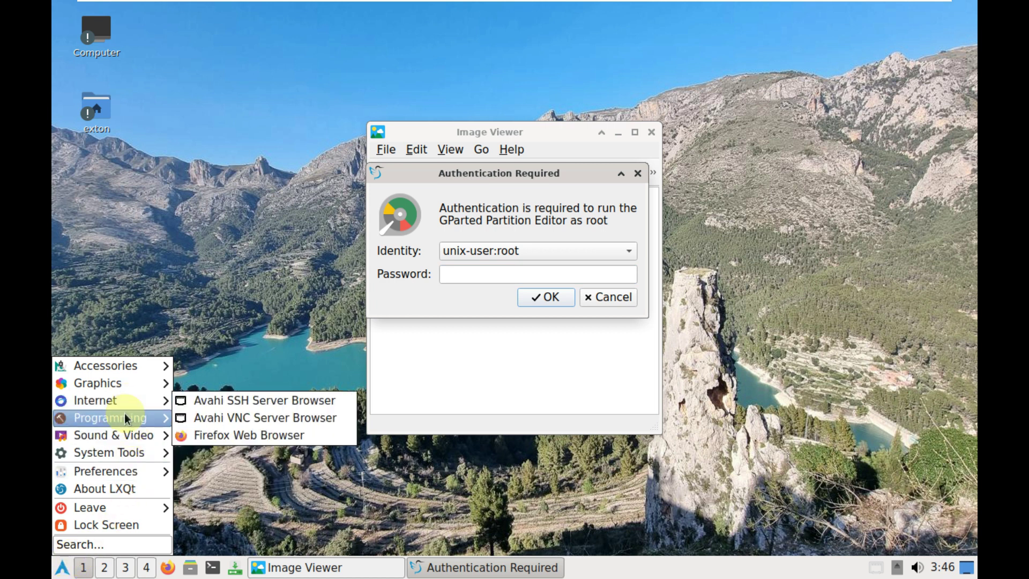
{"action": "mouse_move", "coordinate": [128, 433]}
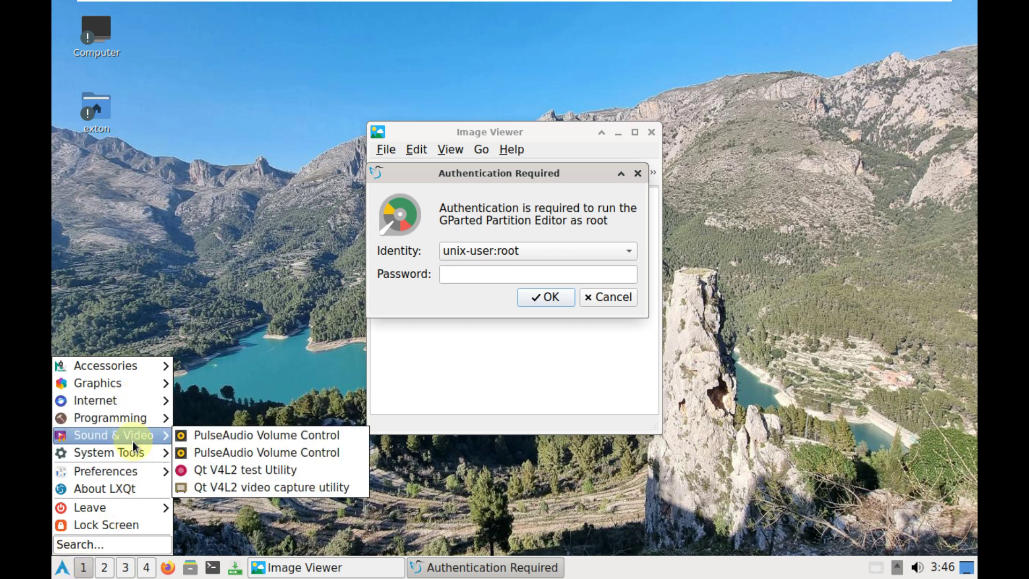
{"action": "mouse_move", "coordinate": [134, 450]}
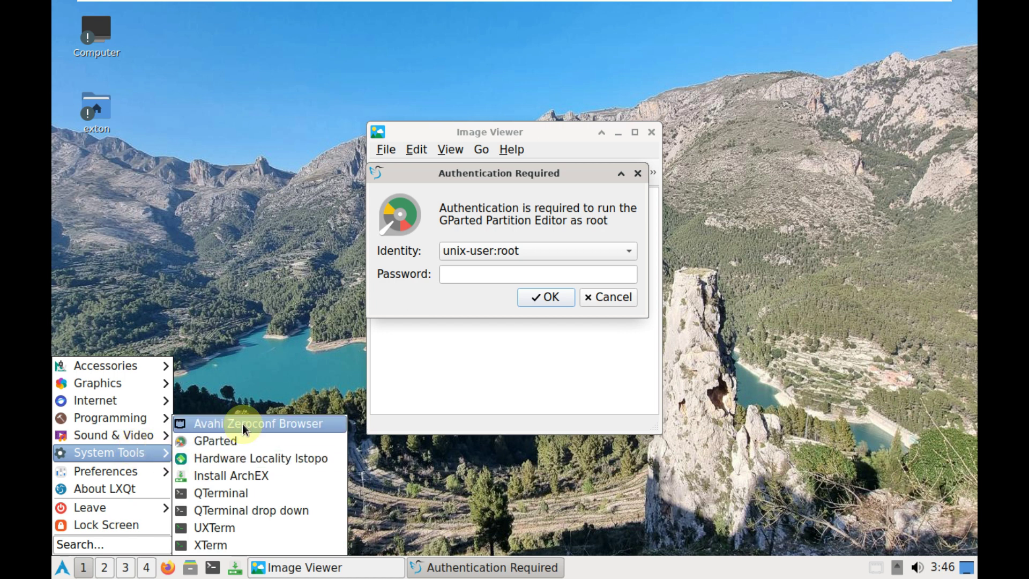
{"action": "mouse_move", "coordinate": [145, 479]}
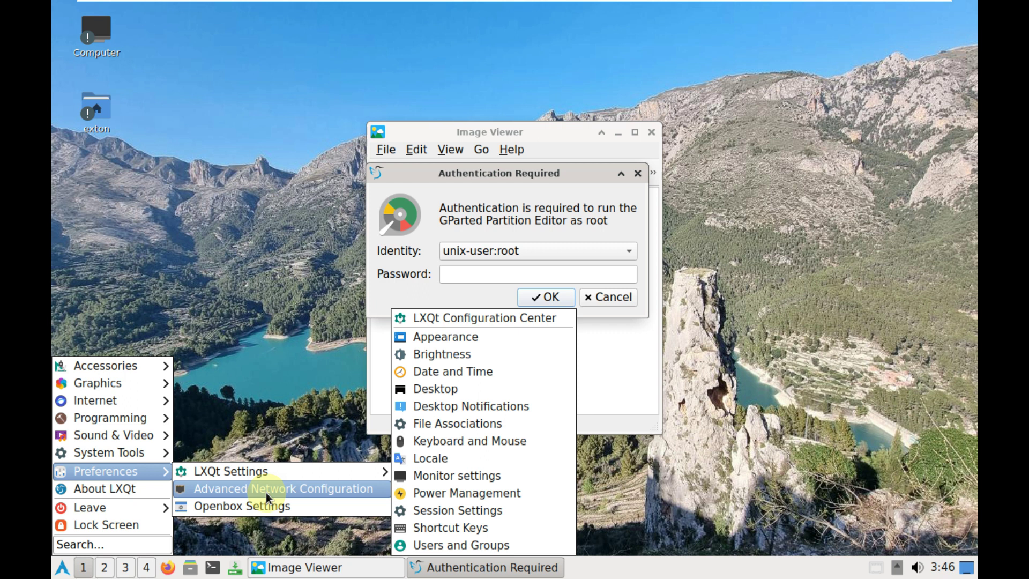
In Openbox Settings, authenticate, choose the Bear2 theme, check About, and close it
{"action": "left_click", "coordinate": [262, 505]}
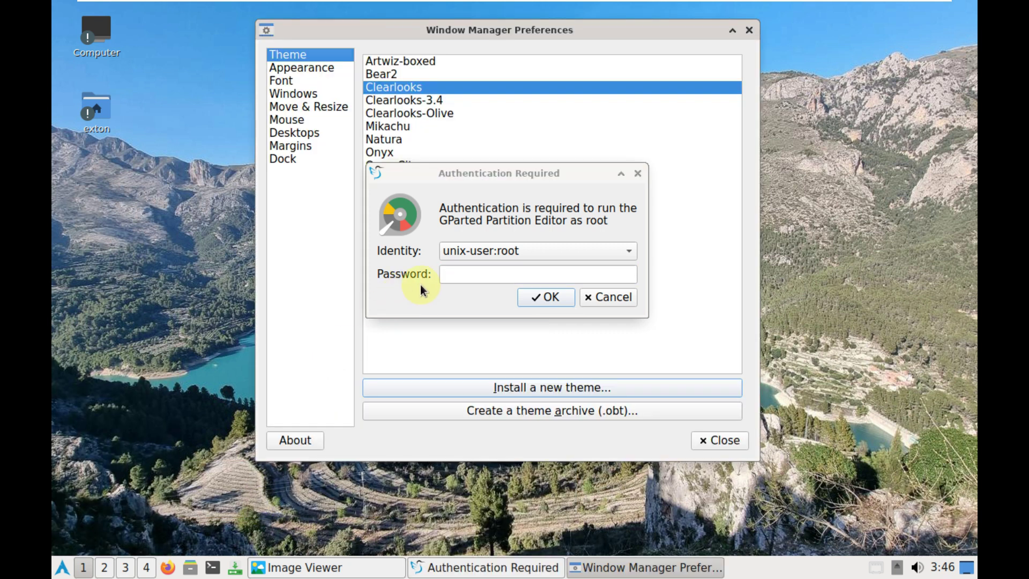
{"action": "left_click", "coordinate": [458, 273]}
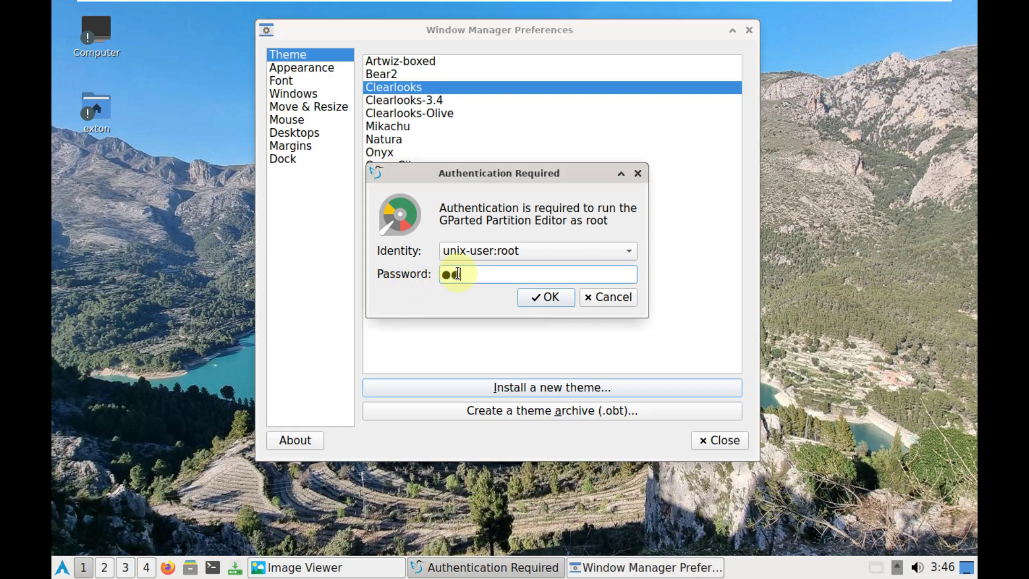
{"action": "key", "text": "Return"}
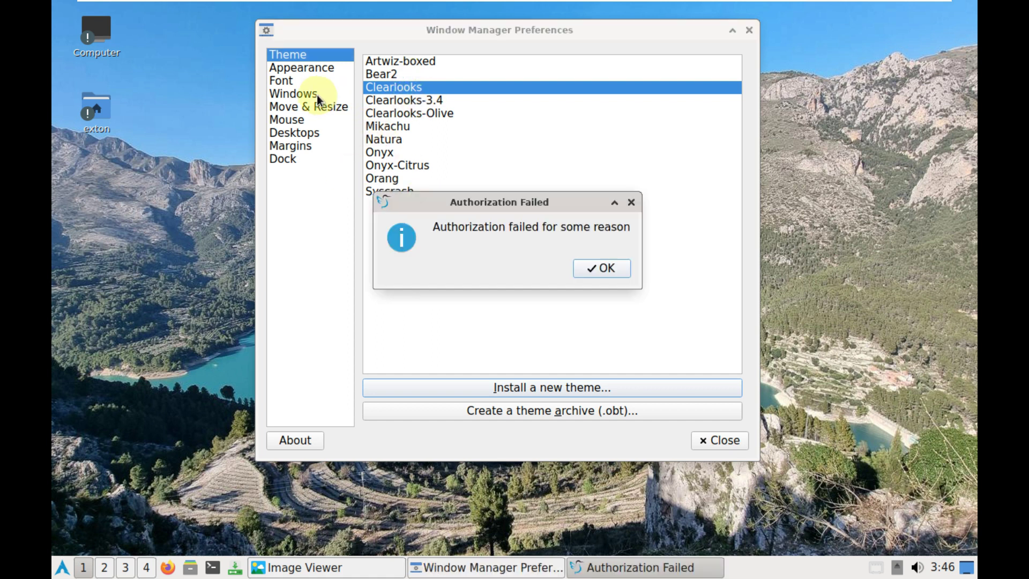
{"action": "left_click", "coordinate": [582, 266]}
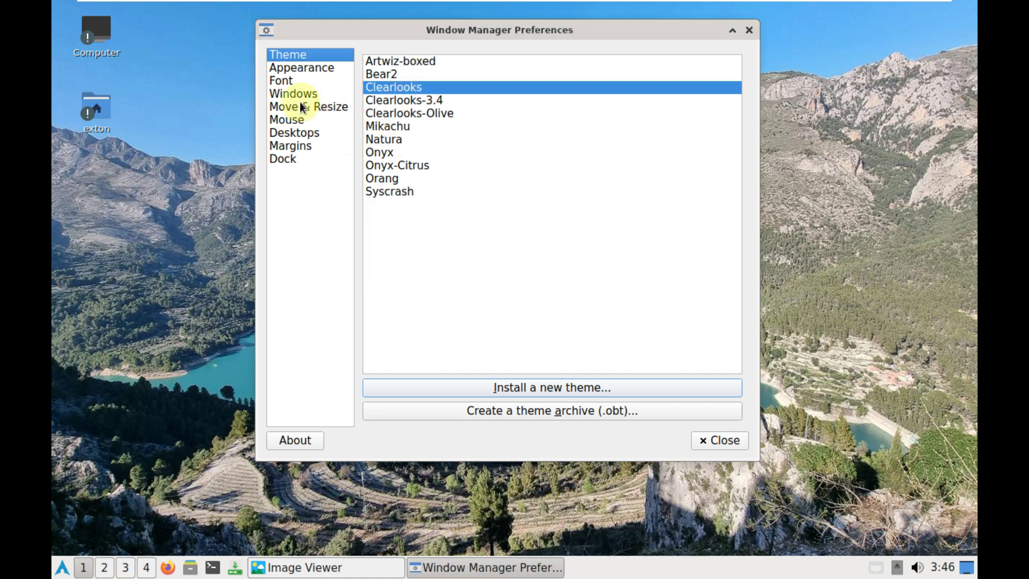
{"action": "left_click", "coordinate": [385, 74]}
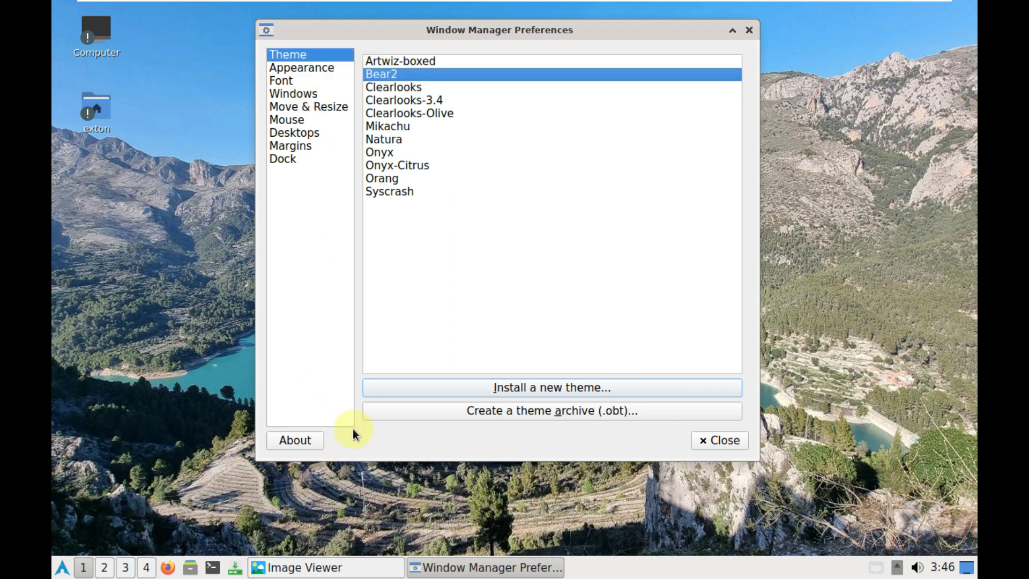
{"action": "left_click", "coordinate": [307, 444]}
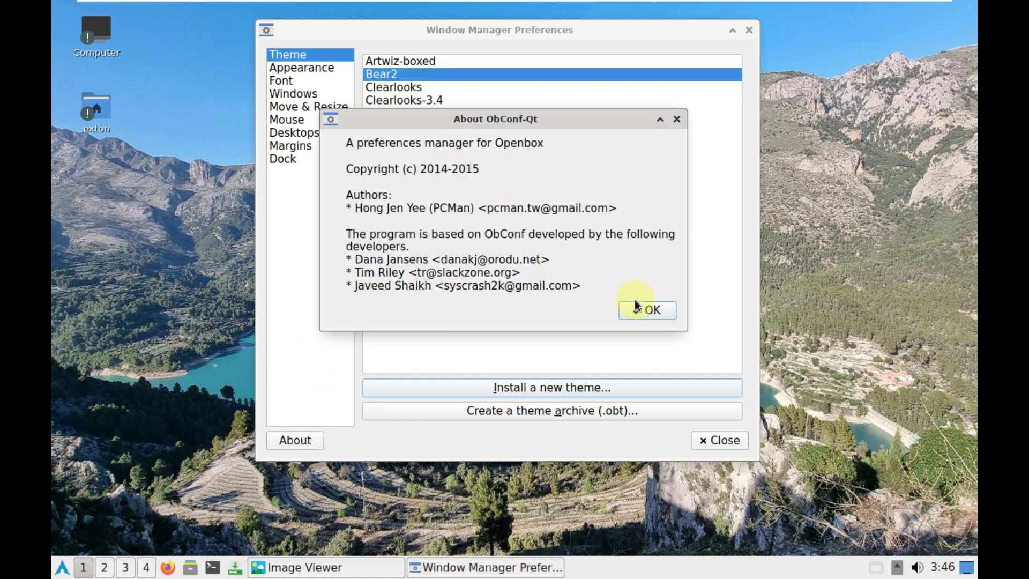
{"action": "left_click", "coordinate": [636, 308]}
{"action": "left_click", "coordinate": [715, 440]}
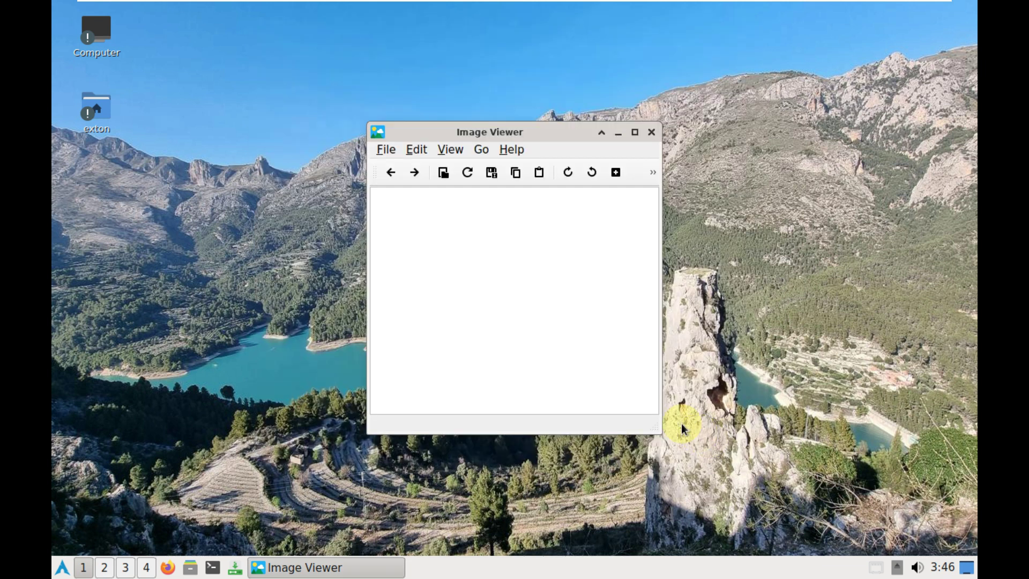
View LXImage-Qt's About (version 1.3.0) and close the image viewer
{"action": "left_click", "coordinate": [511, 151]}
{"action": "left_click", "coordinate": [525, 166]}
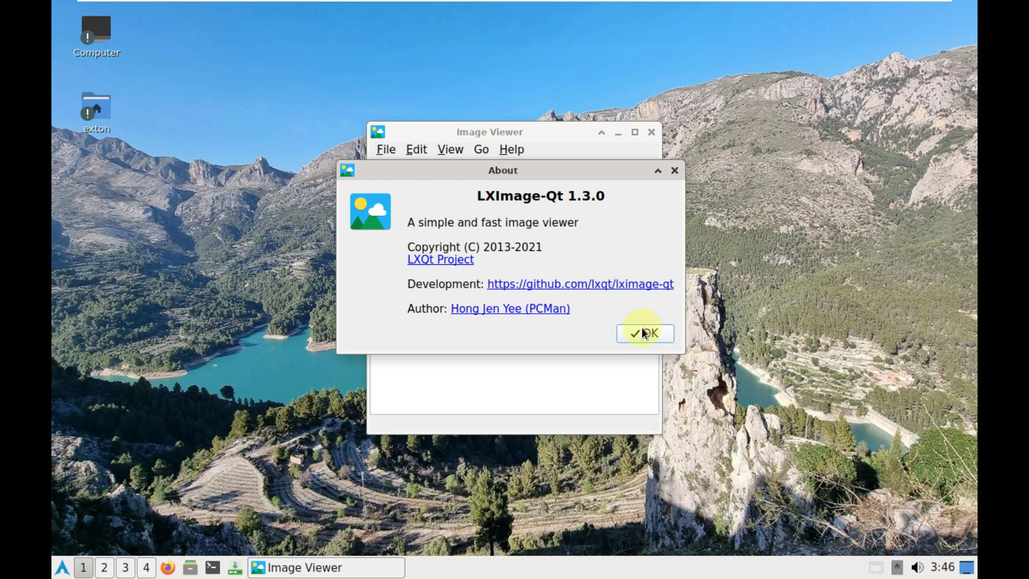
{"action": "left_click", "coordinate": [644, 333]}
{"action": "left_click", "coordinate": [651, 132]}
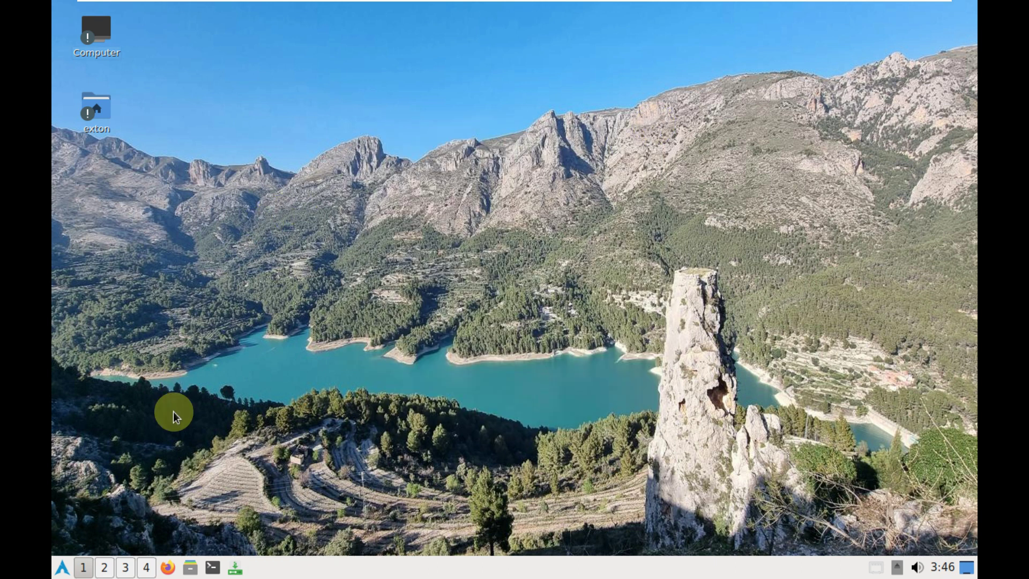
Shut down the live system via Leave > Shutdown and confirm with Yes
{"action": "right_click", "coordinate": [63, 566]}
{"action": "left_click", "coordinate": [236, 279]}
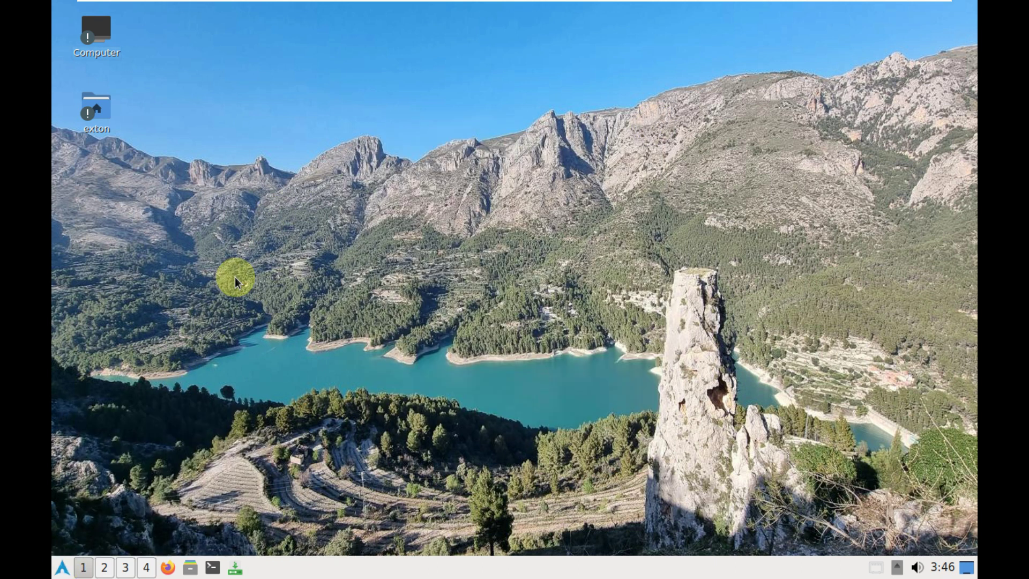
{"action": "left_click", "coordinate": [59, 571]}
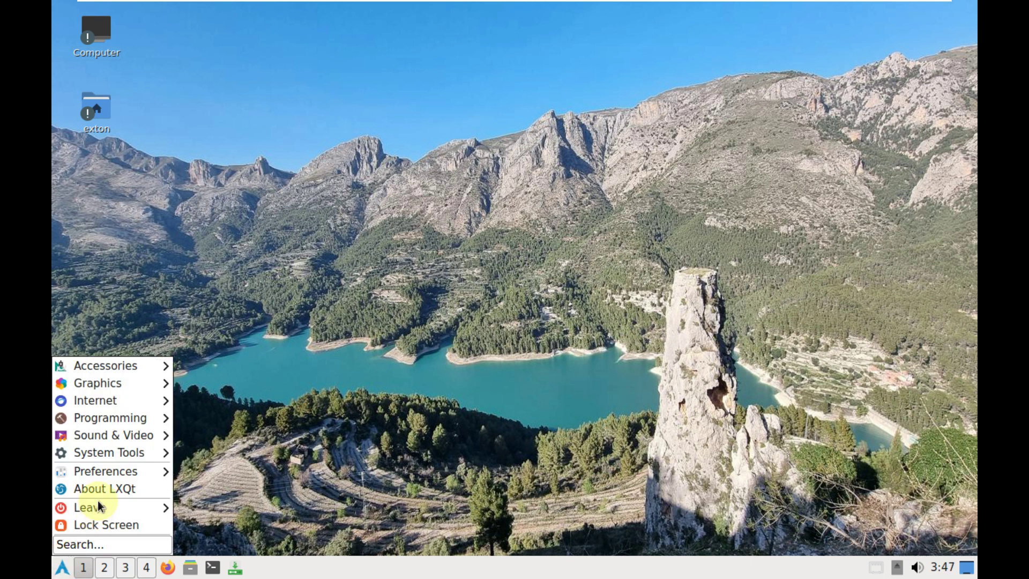
{"action": "mouse_move", "coordinate": [111, 365]}
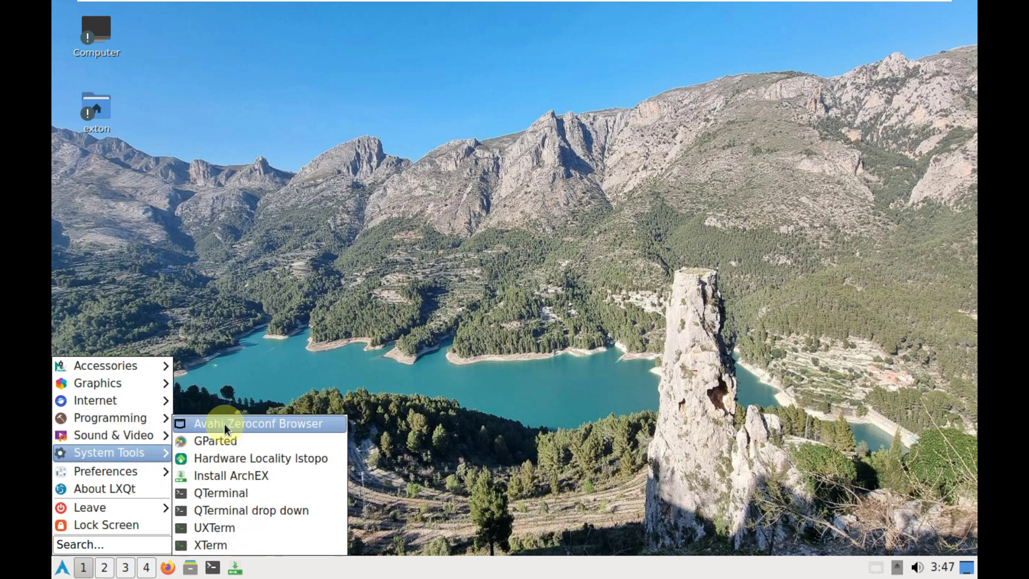
{"action": "mouse_move", "coordinate": [134, 471]}
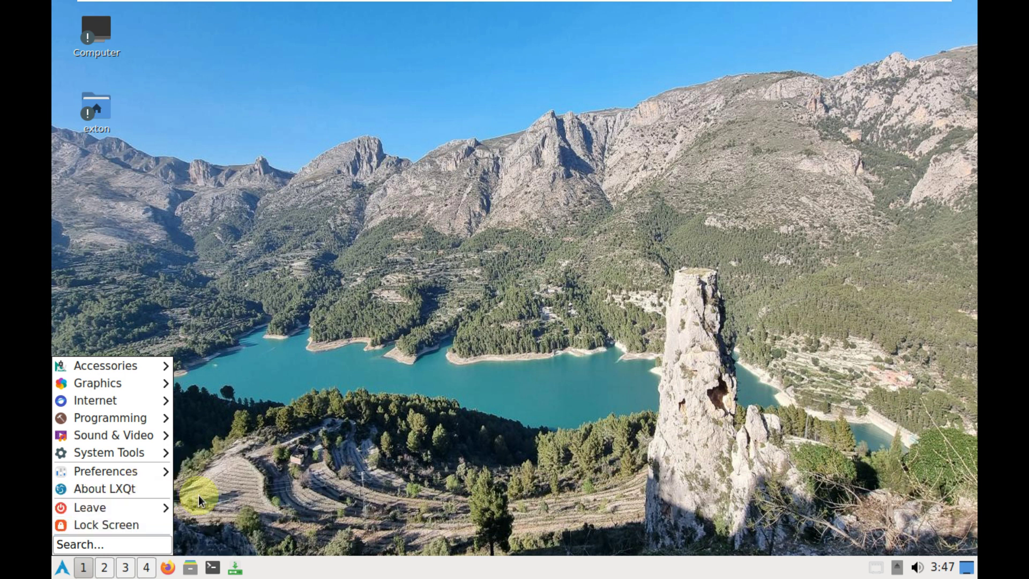
{"action": "mouse_move", "coordinate": [142, 507]}
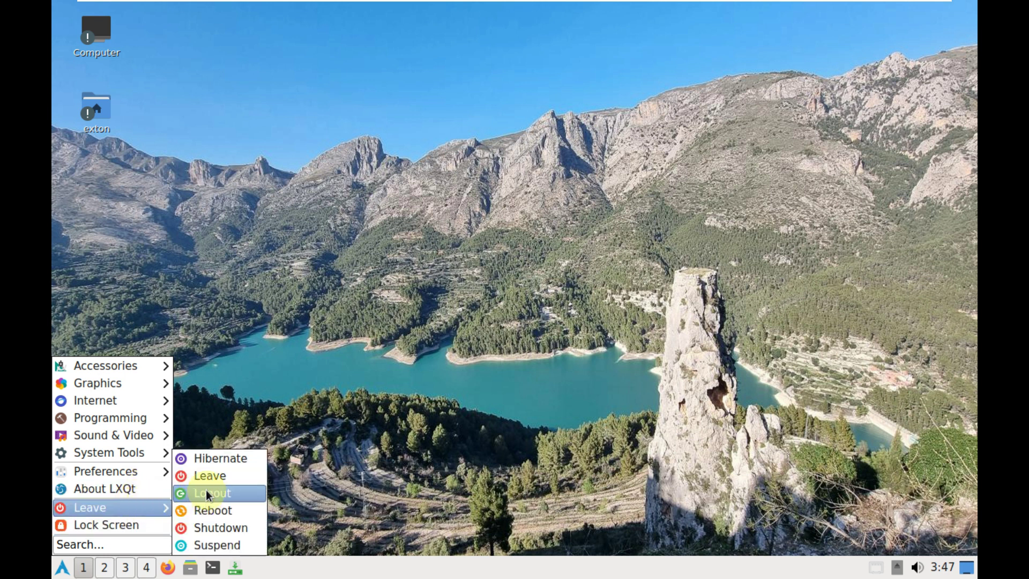
{"action": "left_click", "coordinate": [207, 528]}
{"action": "left_click", "coordinate": [570, 272]}
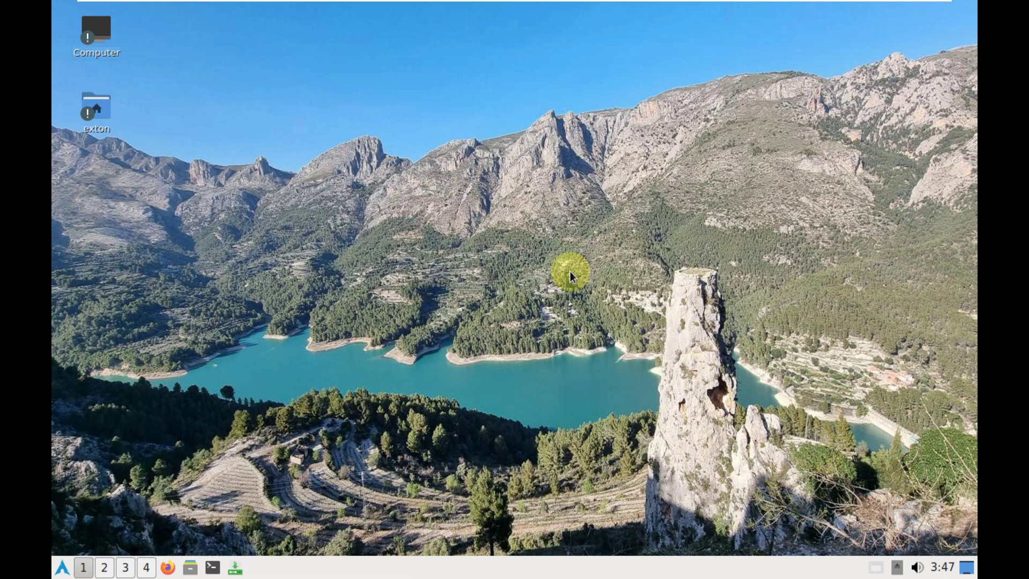